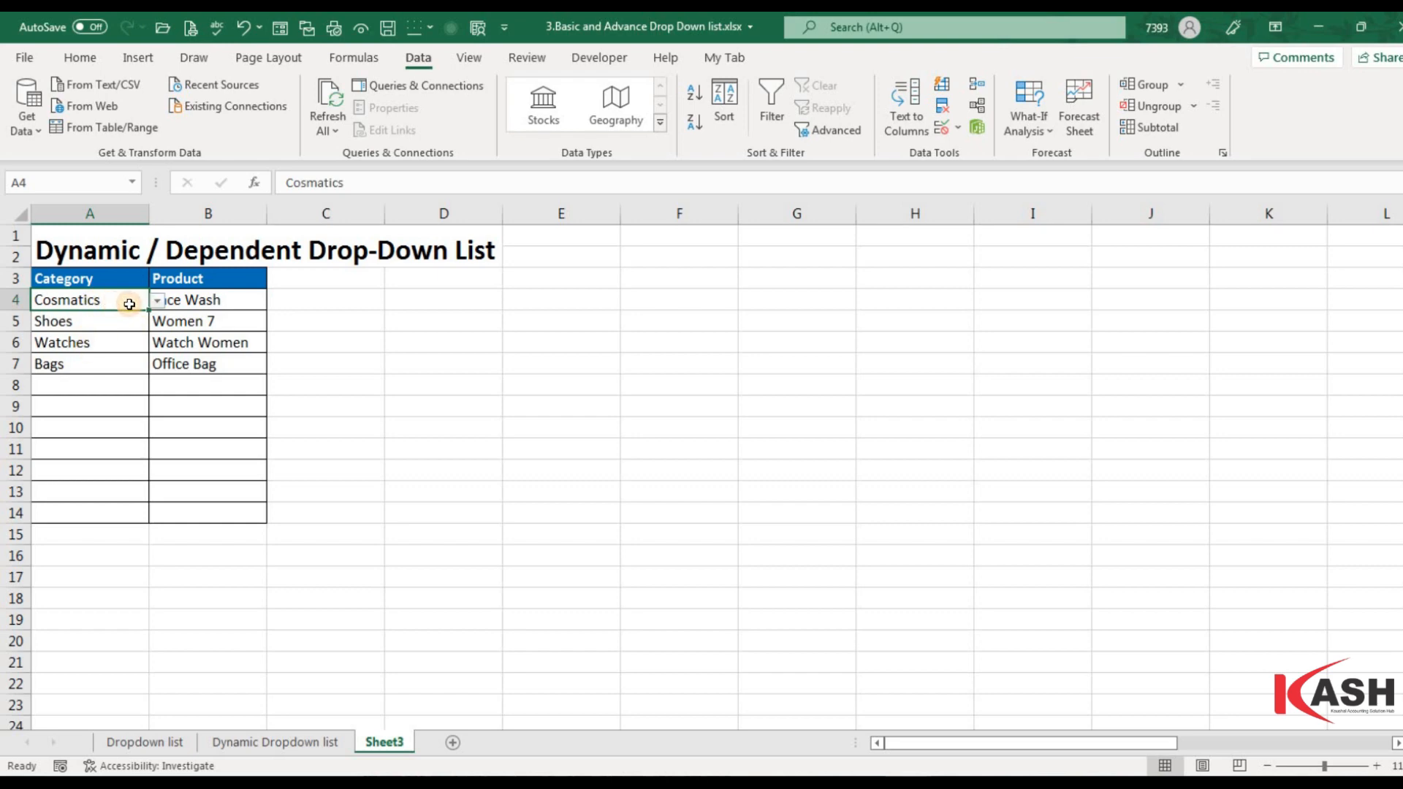
- Fill row 8 using the drop-down lists, choosing Shoes as the category and Men 8 as the product
{"action": "left_click", "coordinate": [102, 385]}
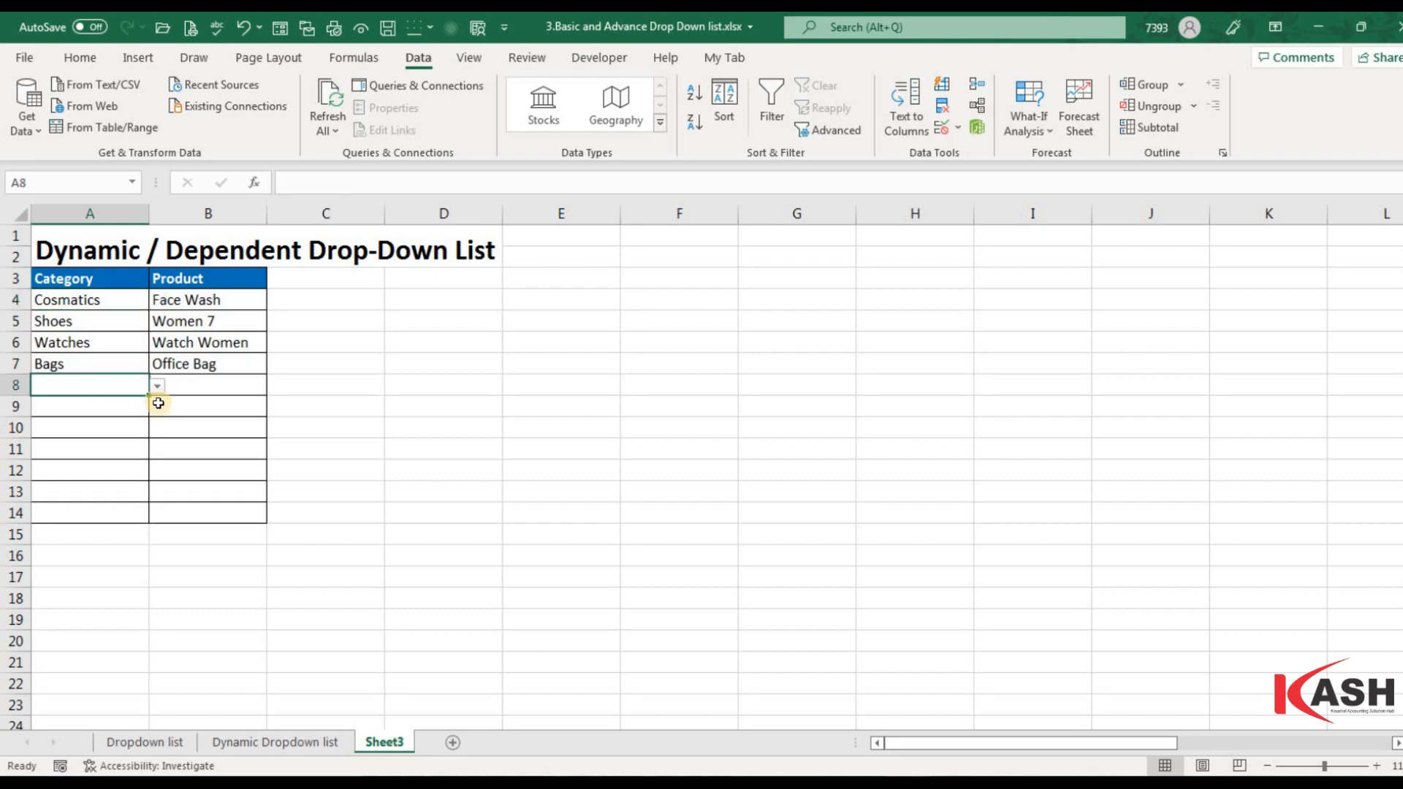
{"action": "left_click", "coordinate": [158, 385]}
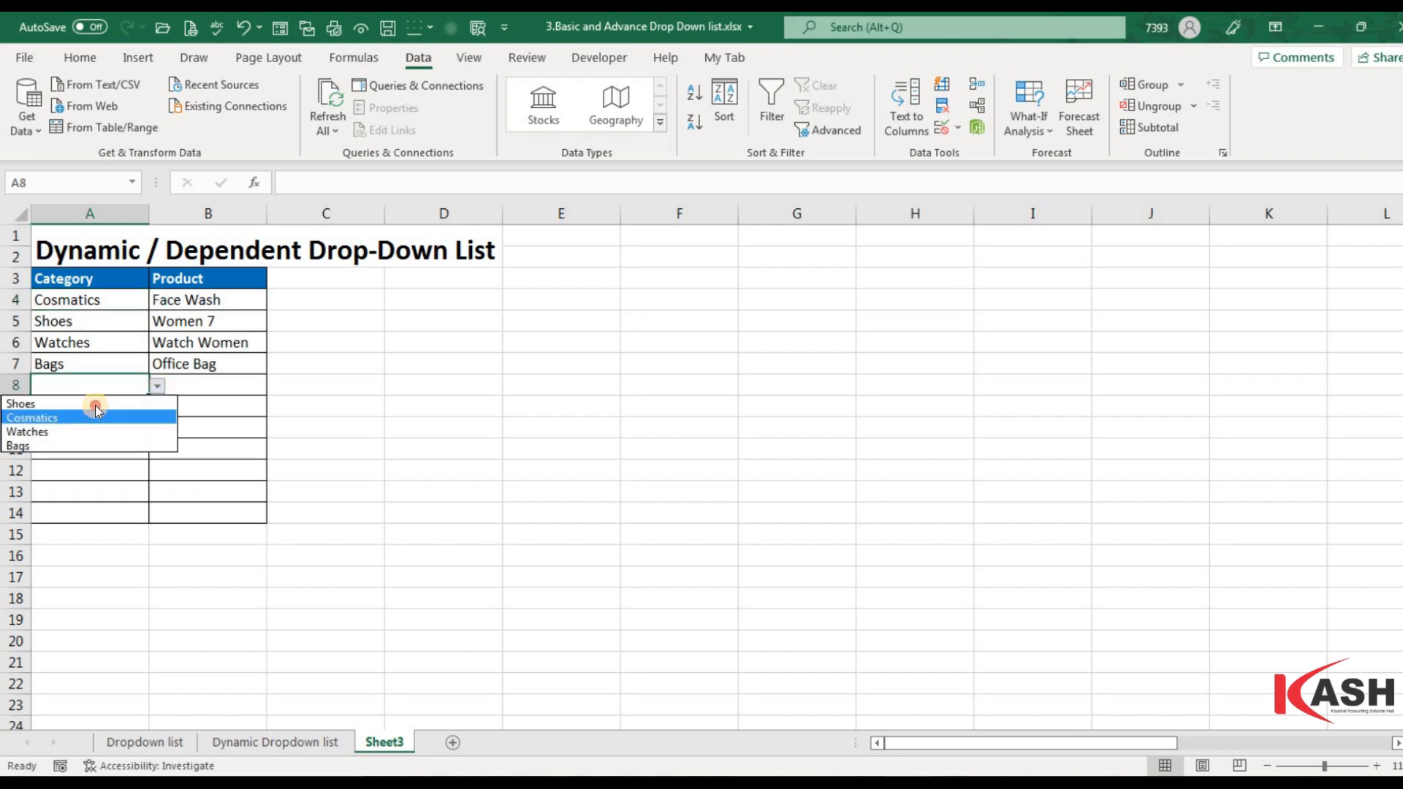
{"action": "left_click", "coordinate": [94, 404]}
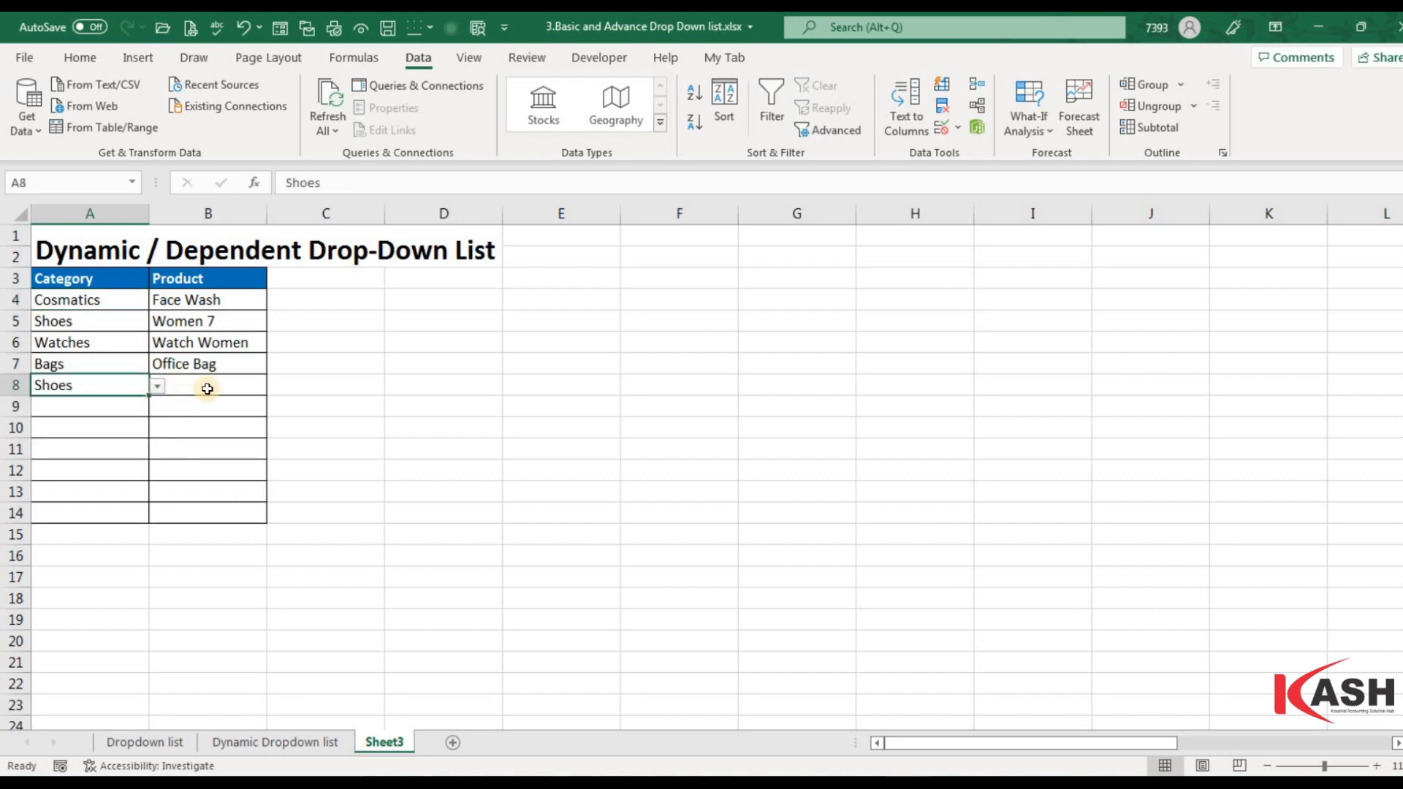
{"action": "left_click", "coordinate": [229, 388]}
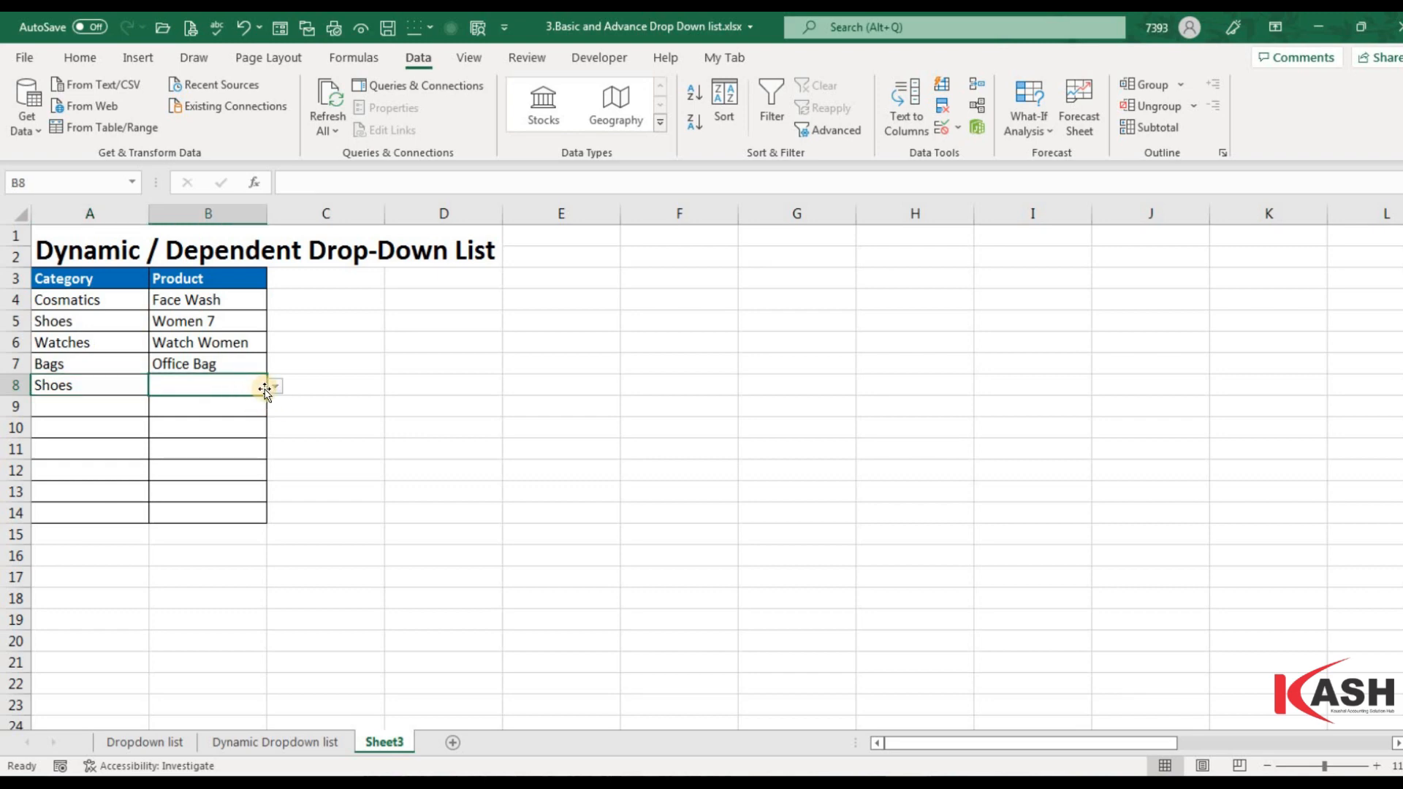
{"action": "left_click", "coordinate": [274, 387]}
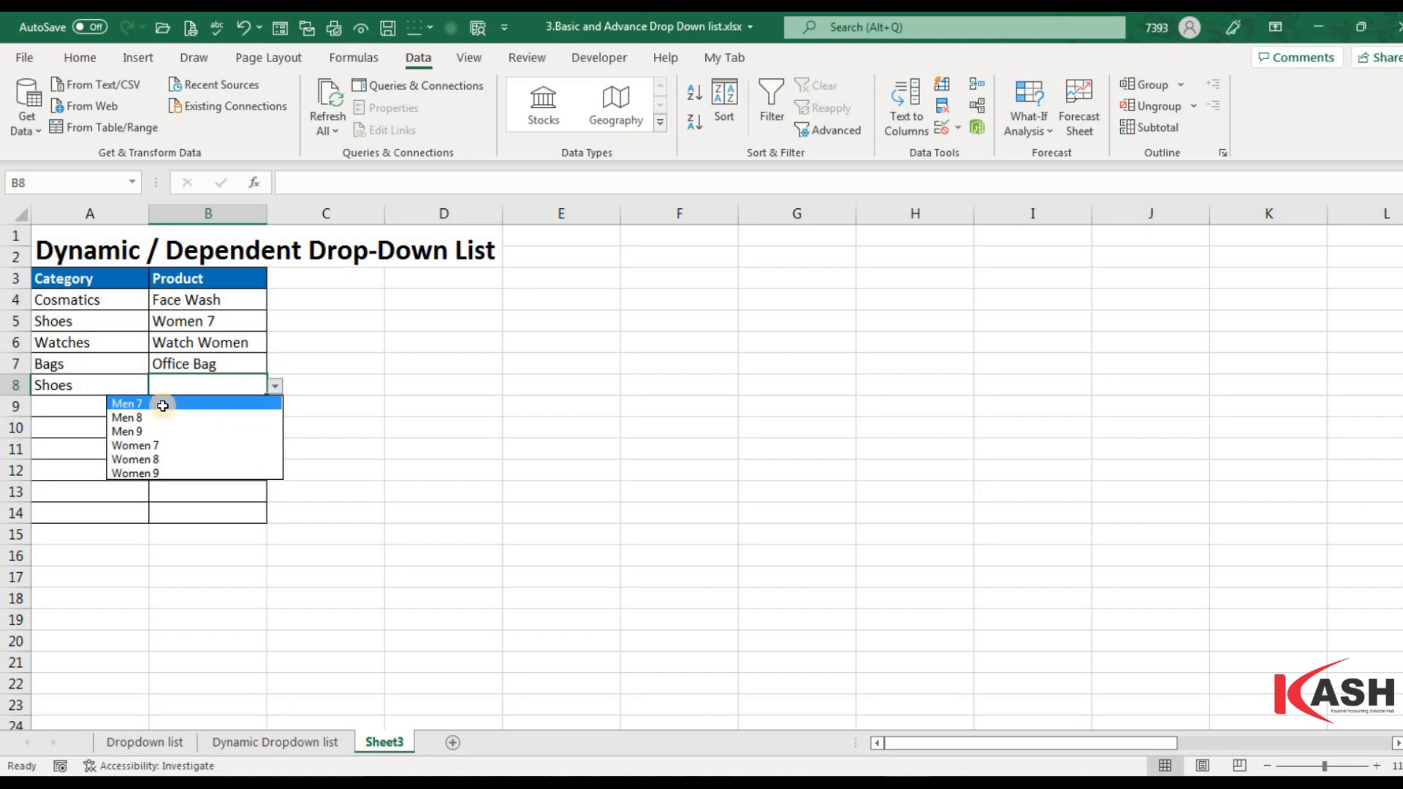
{"action": "left_click", "coordinate": [250, 387]}
{"action": "left_click", "coordinate": [274, 387]}
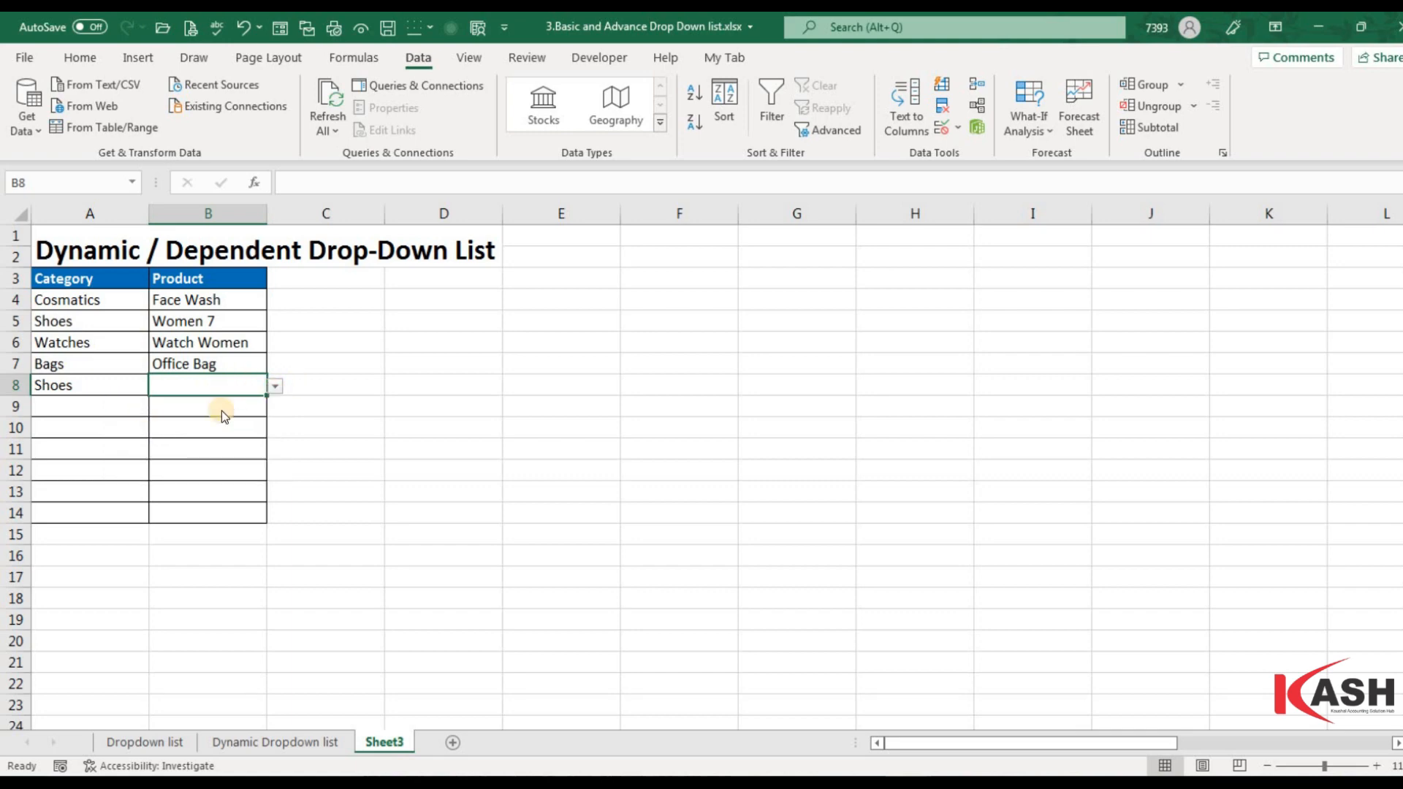
{"action": "key", "text": "Return"}
- Choose Watches as the category in A9 and view the product choices offered in B9
{"action": "left_click", "coordinate": [130, 407]}
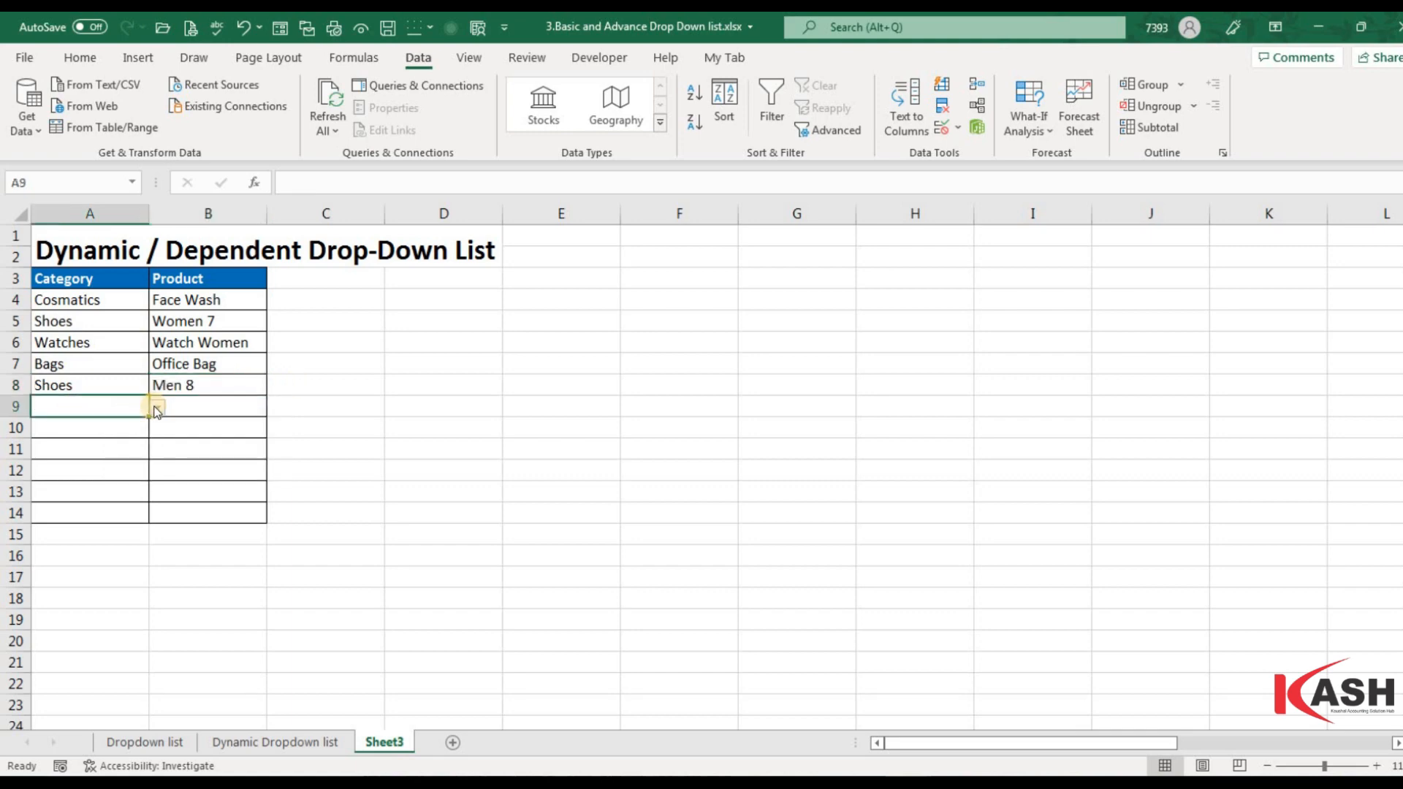
{"action": "key", "text": "alt+Down"}
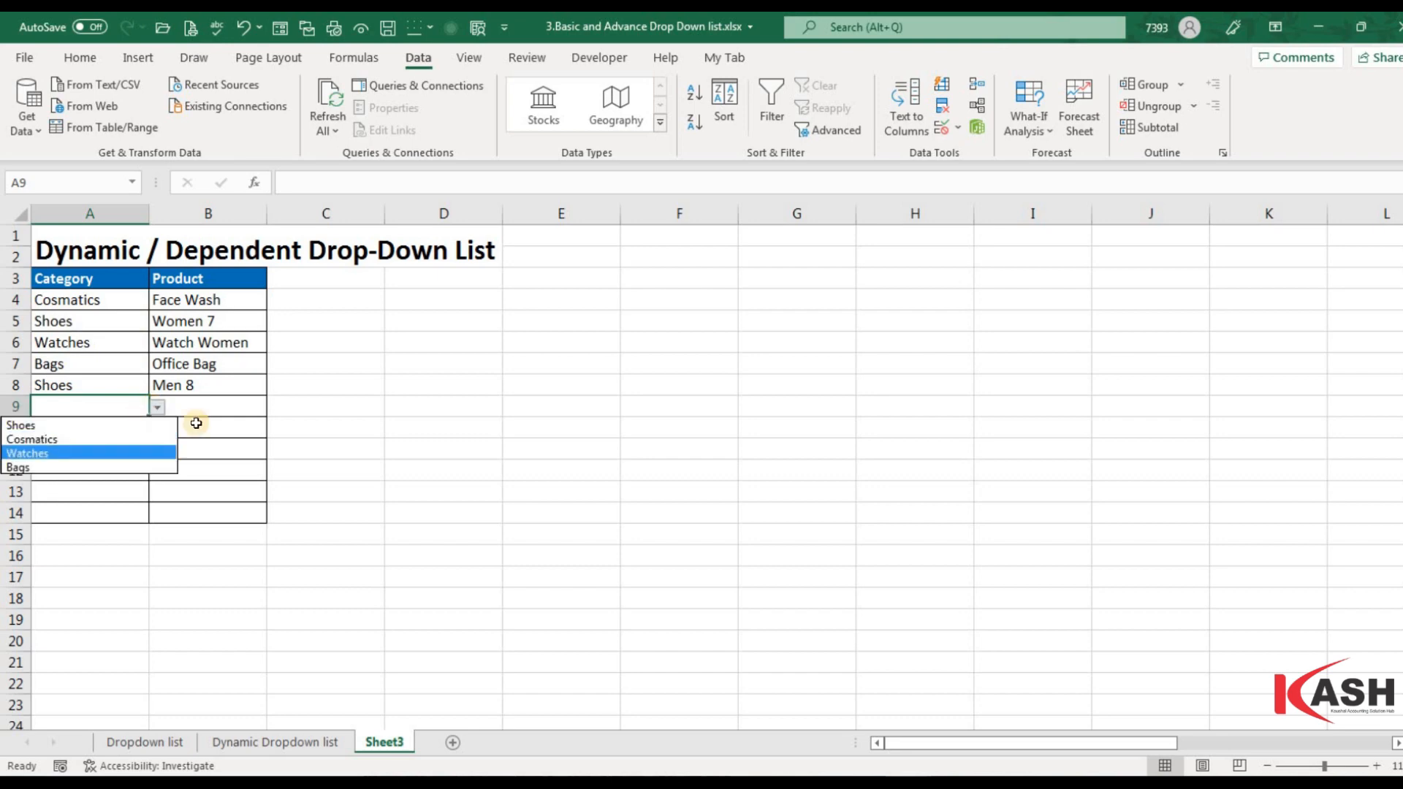
{"action": "key", "text": "Return"}
{"action": "left_click", "coordinate": [264, 407]}
{"action": "left_click", "coordinate": [275, 407]}
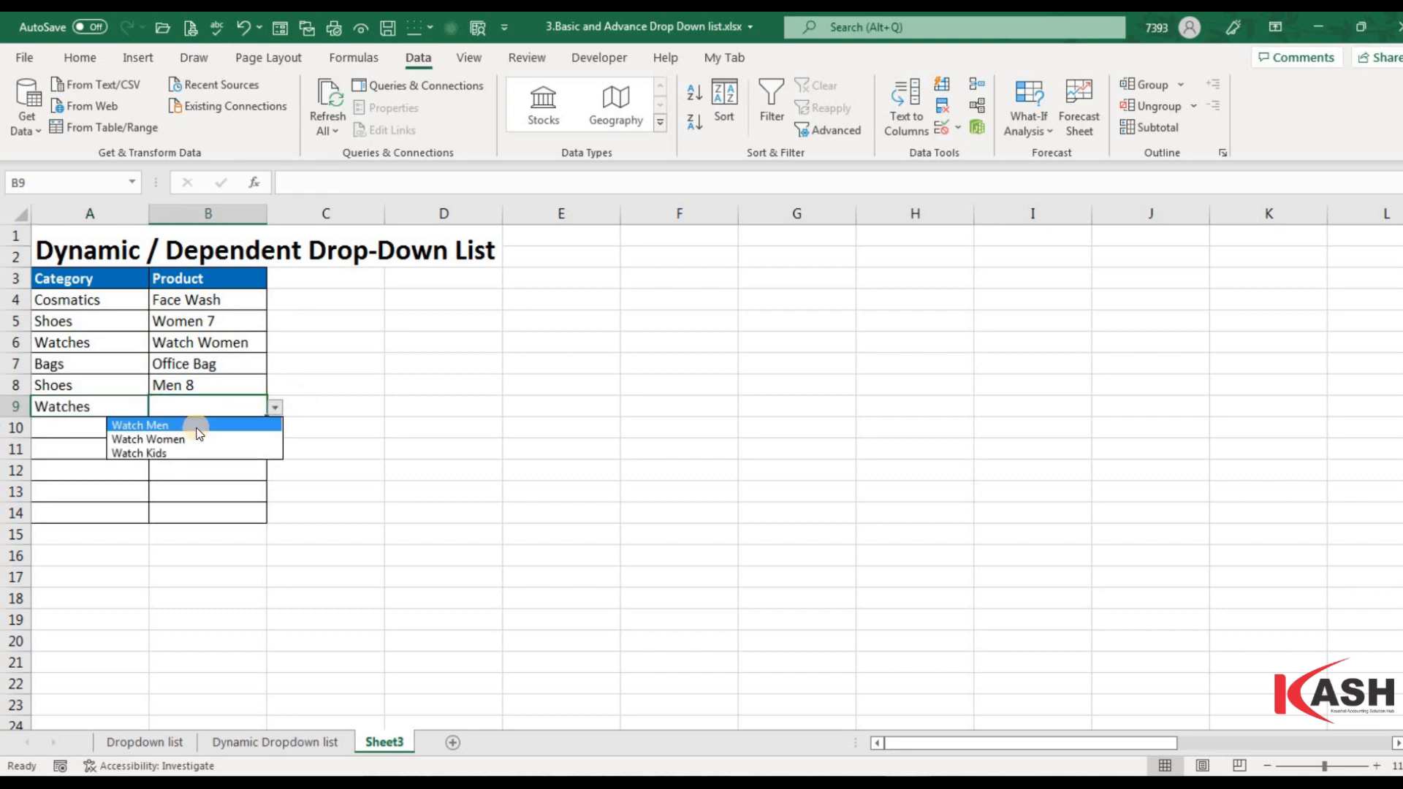
{"action": "key", "text": "Escape"}
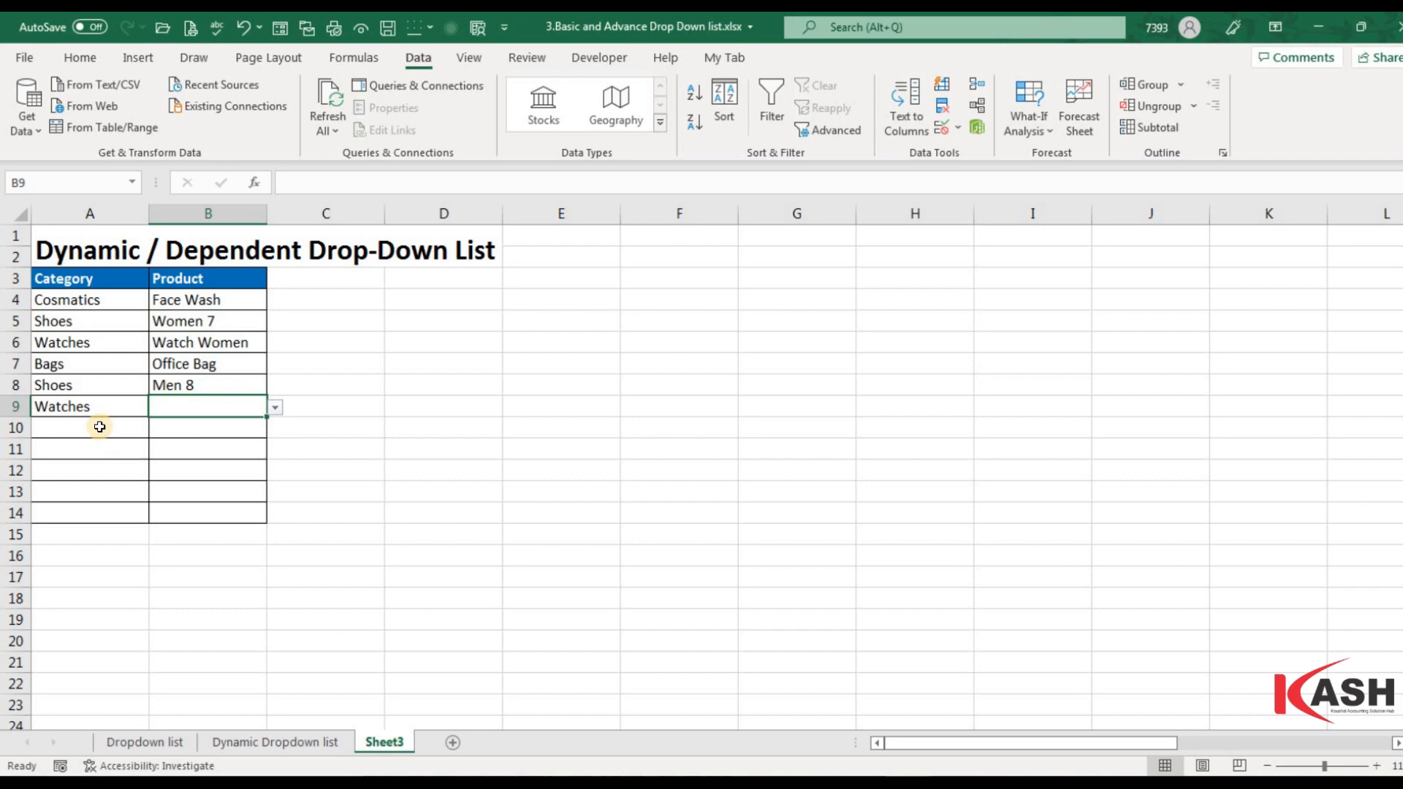
- Fill row 10 using the drop-down lists, choosing Cosmatics as the category and Soap as the product
{"action": "left_click", "coordinate": [145, 428]}
{"action": "left_click", "coordinate": [157, 430]}
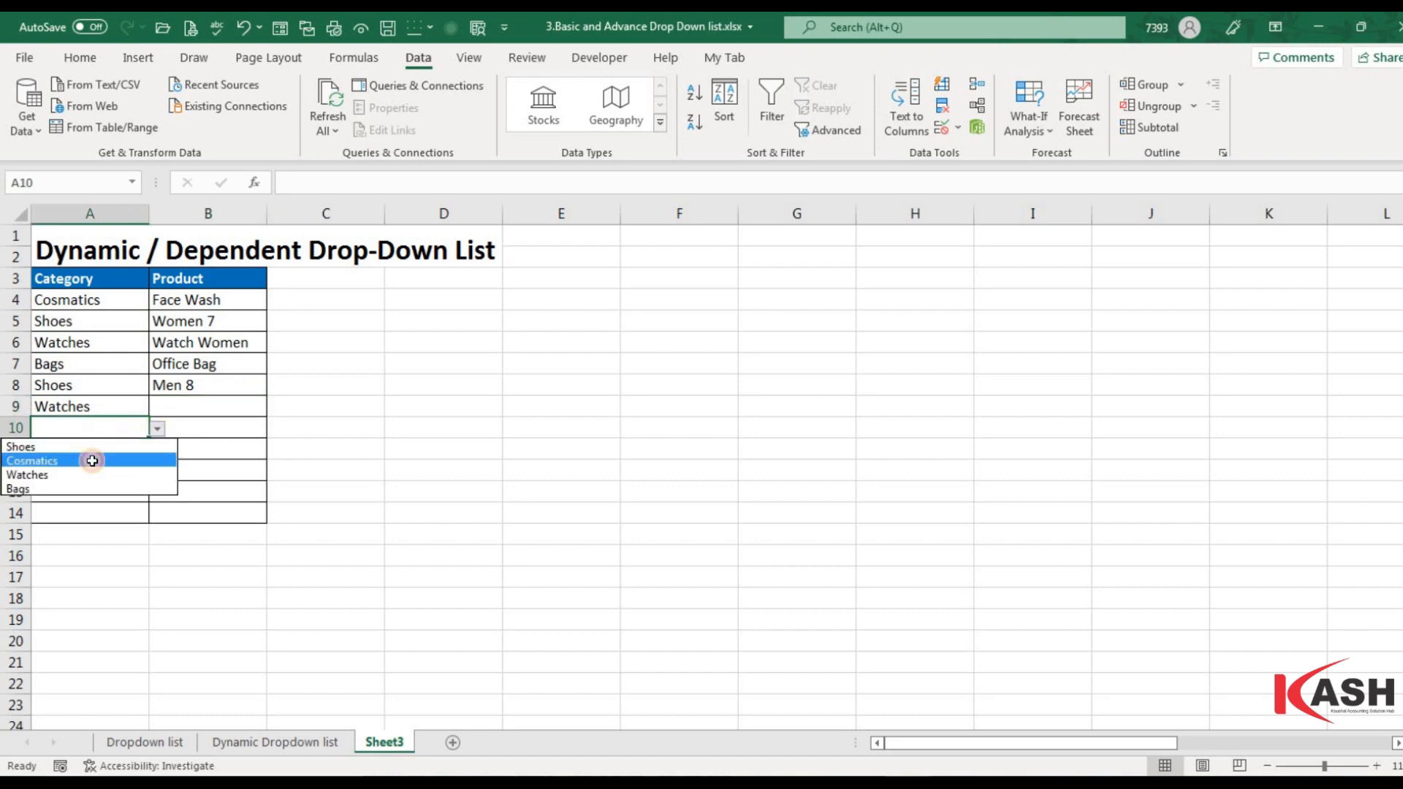
{"action": "left_click", "coordinate": [88, 459]}
{"action": "left_click", "coordinate": [255, 429]}
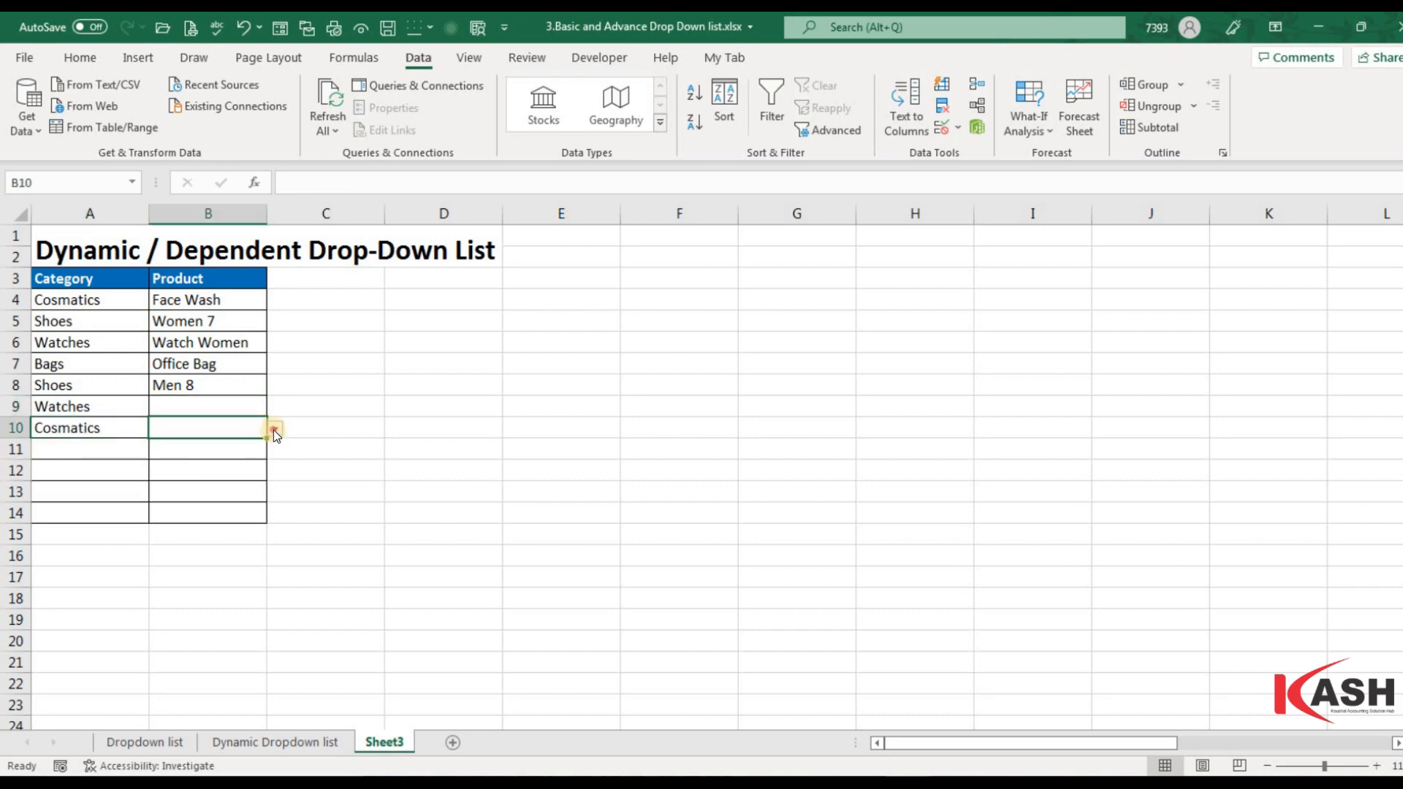
{"action": "left_click", "coordinate": [273, 429]}
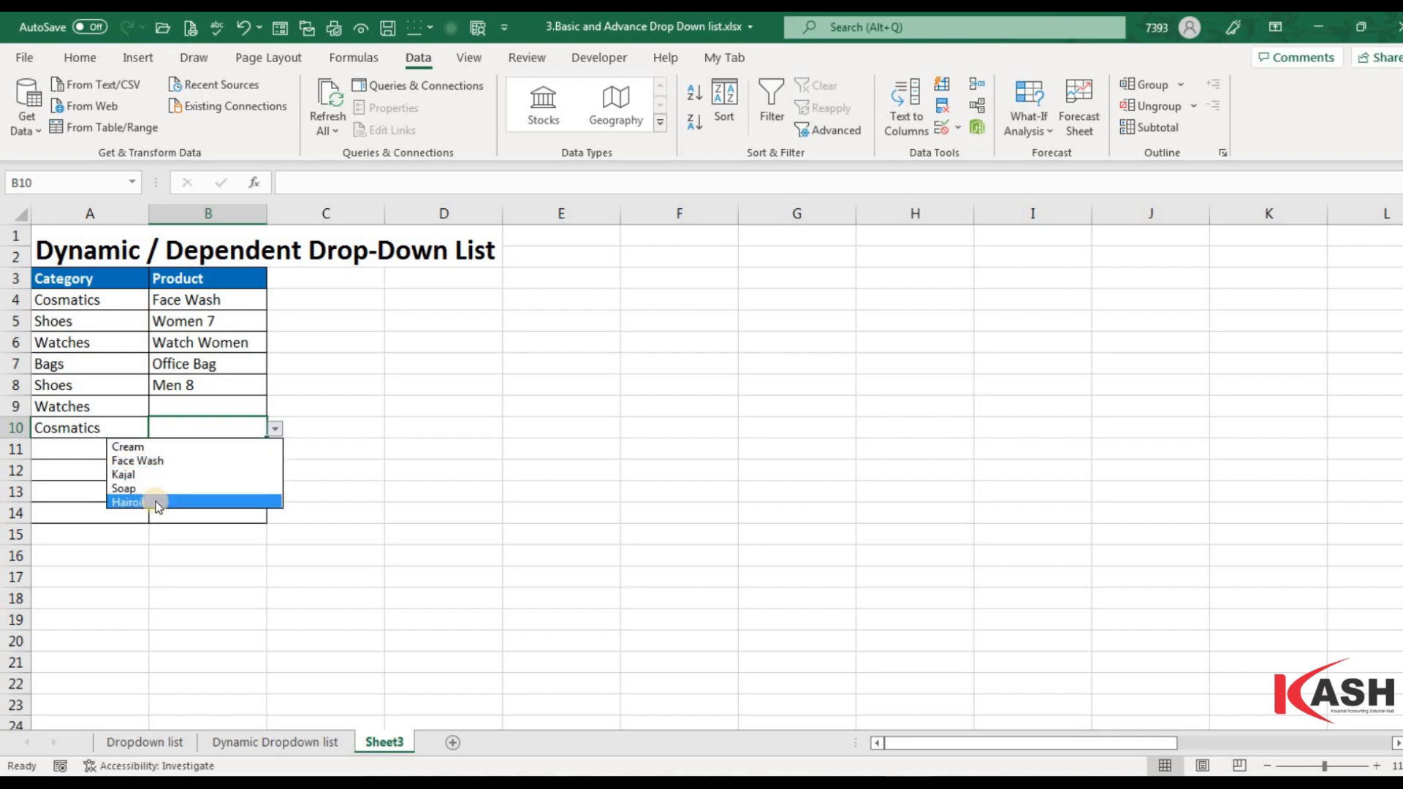
{"action": "left_click", "coordinate": [187, 487]}
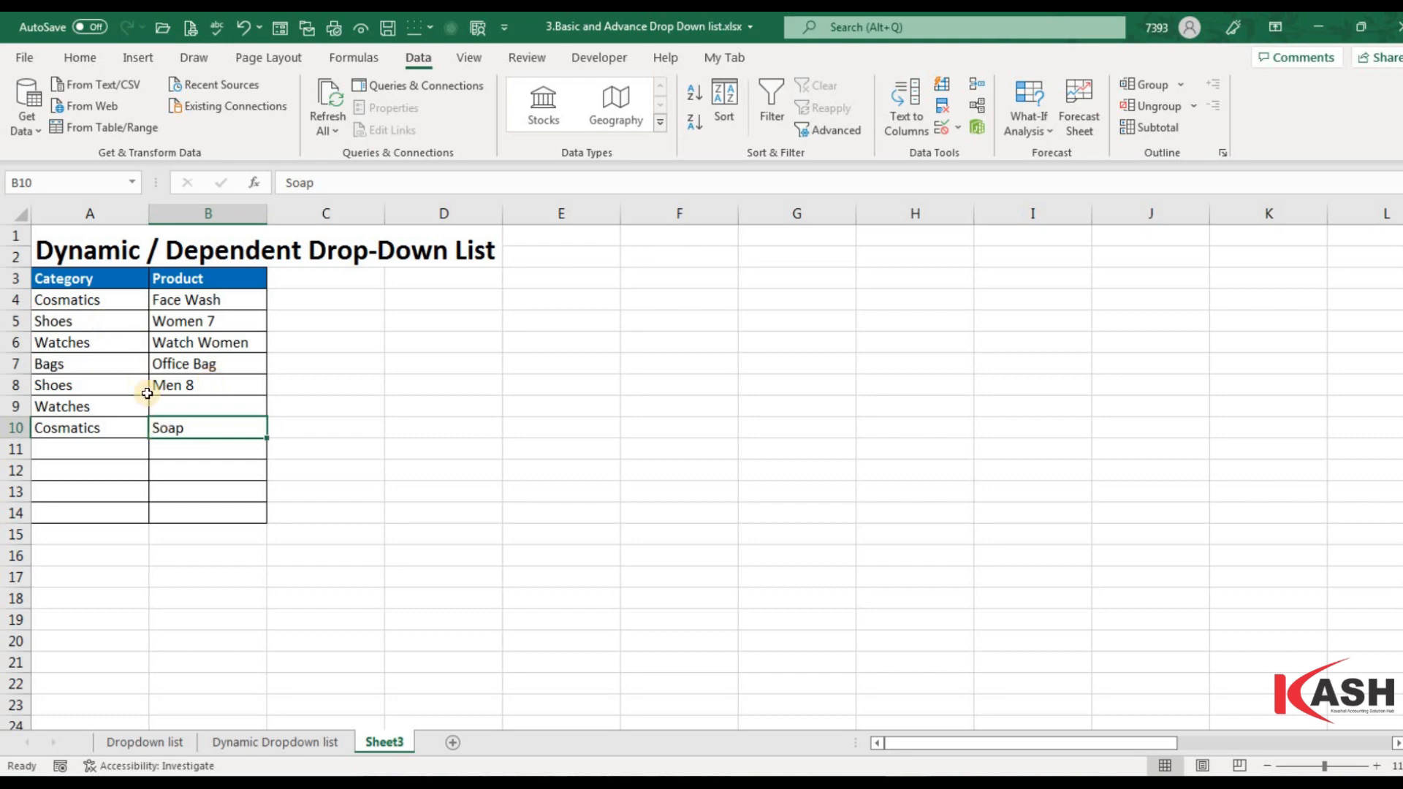
- On the Dynamic Dropdown list sheet, add a List data validation to A4 with the source =$G$9:$J$9
{"action": "left_click", "coordinate": [292, 742]}
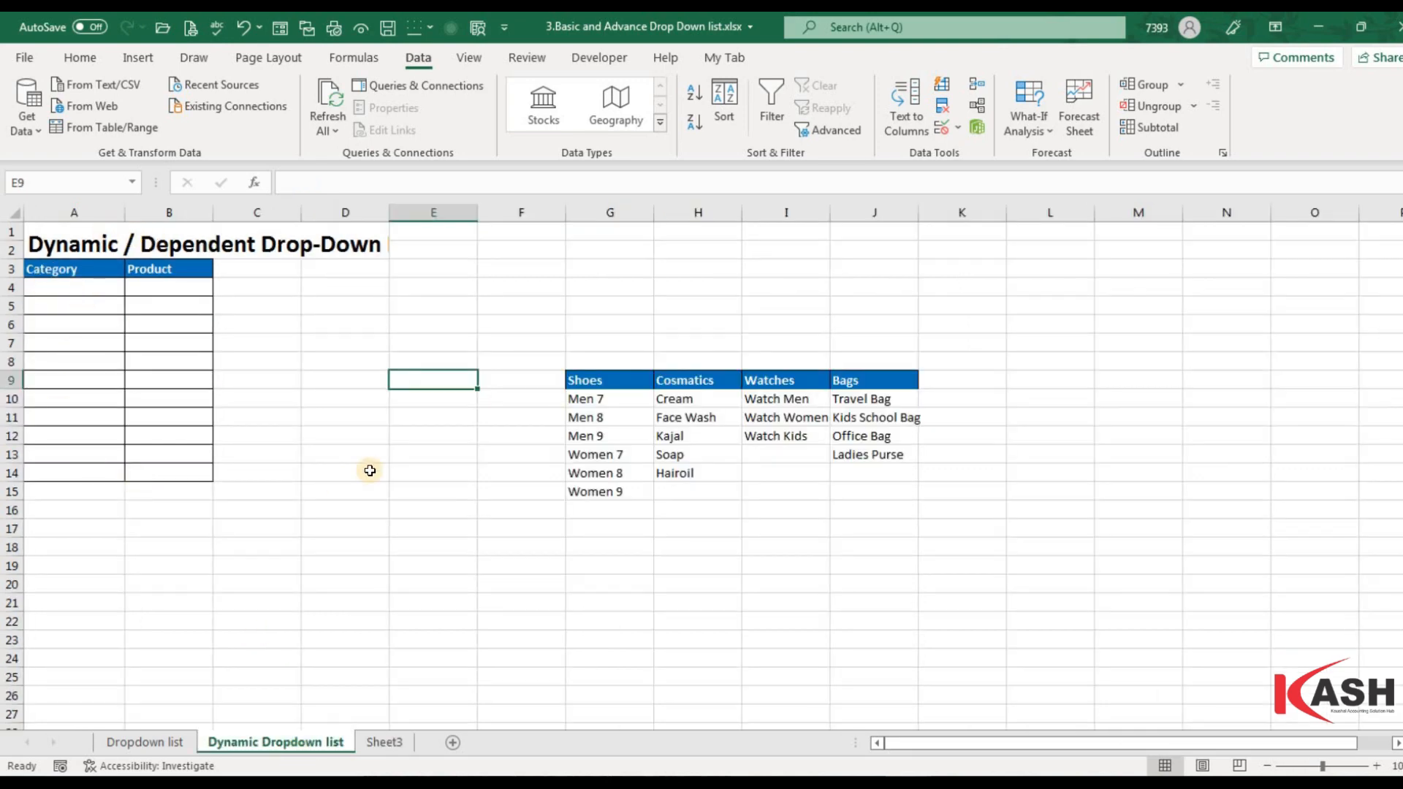
{"action": "left_click", "coordinate": [604, 380]}
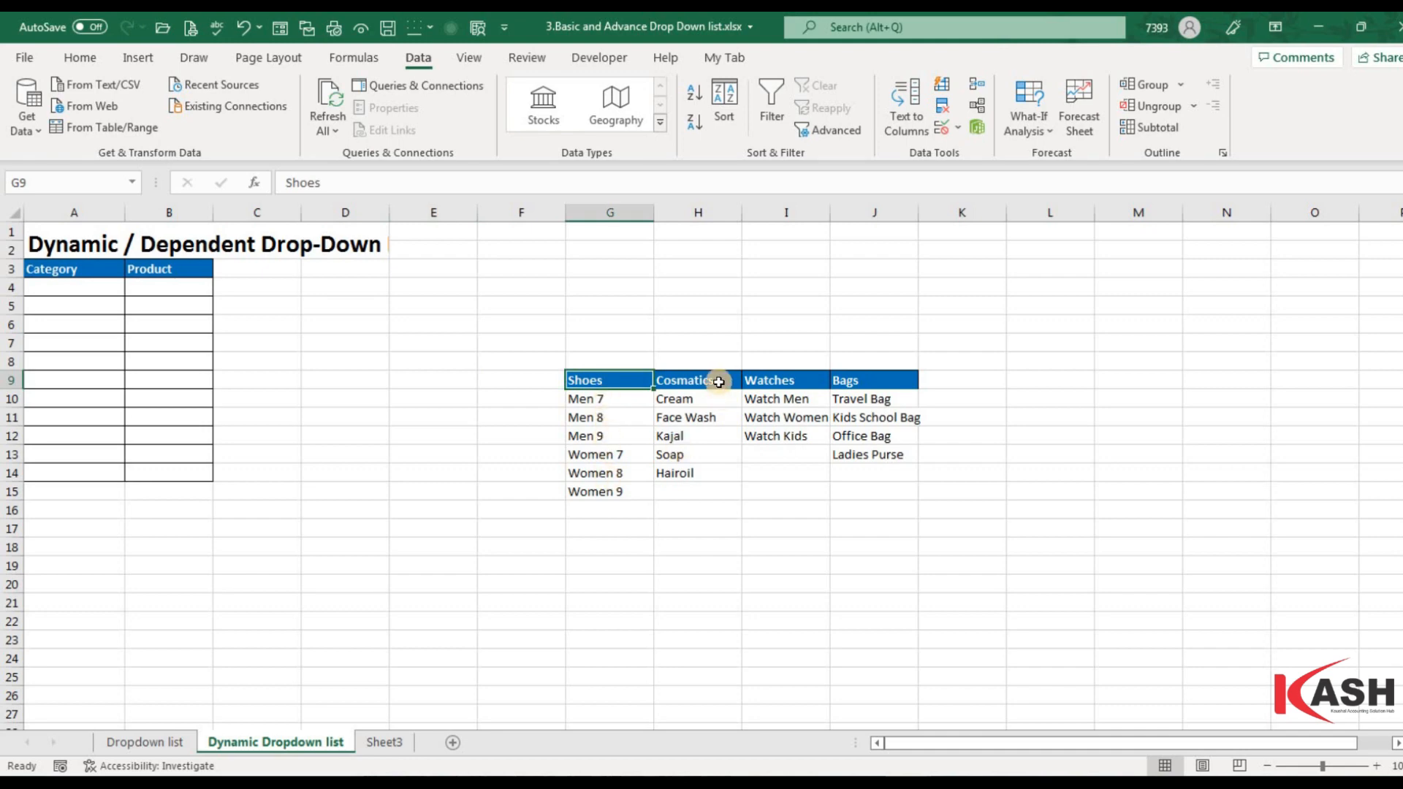
{"action": "left_click", "coordinate": [792, 380]}
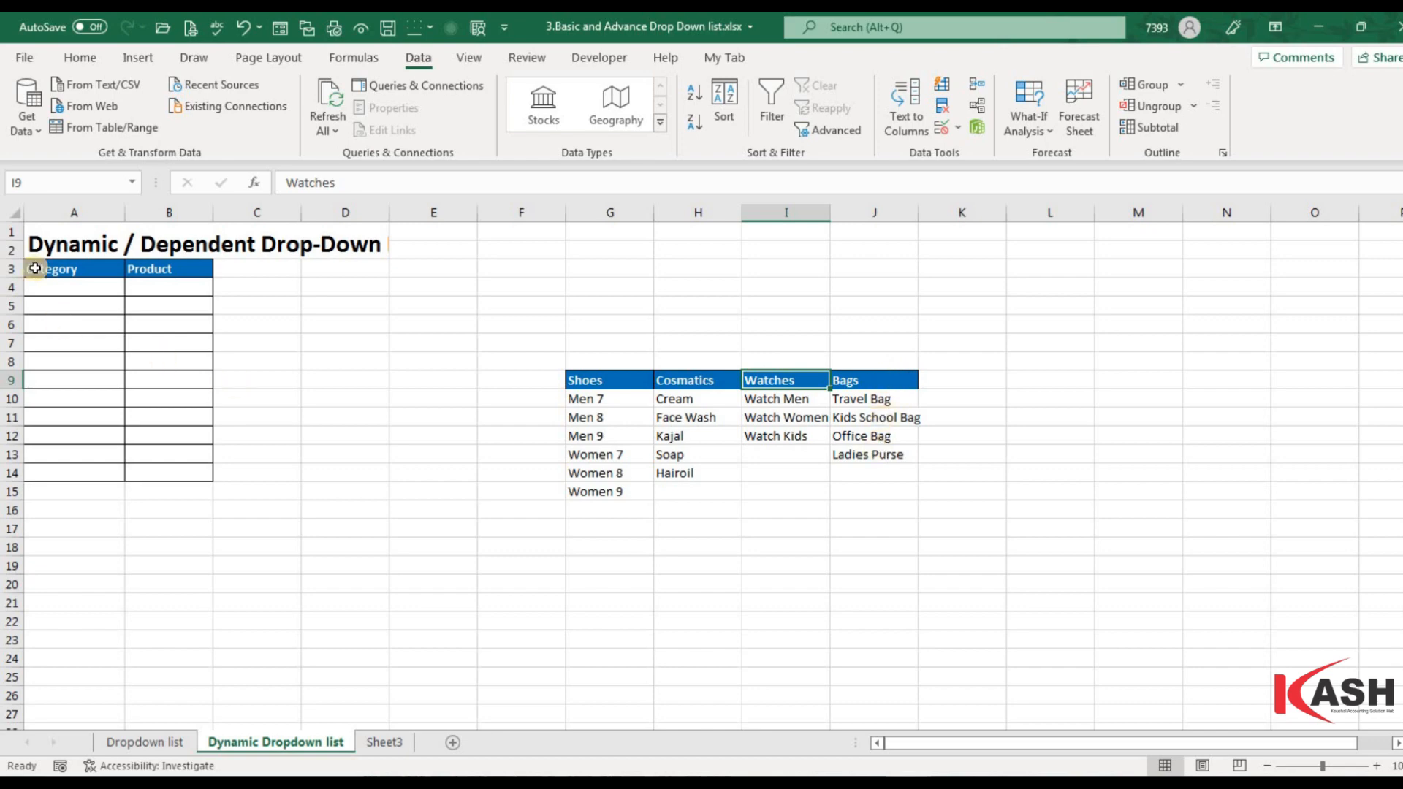
{"action": "left_click", "coordinate": [73, 287]}
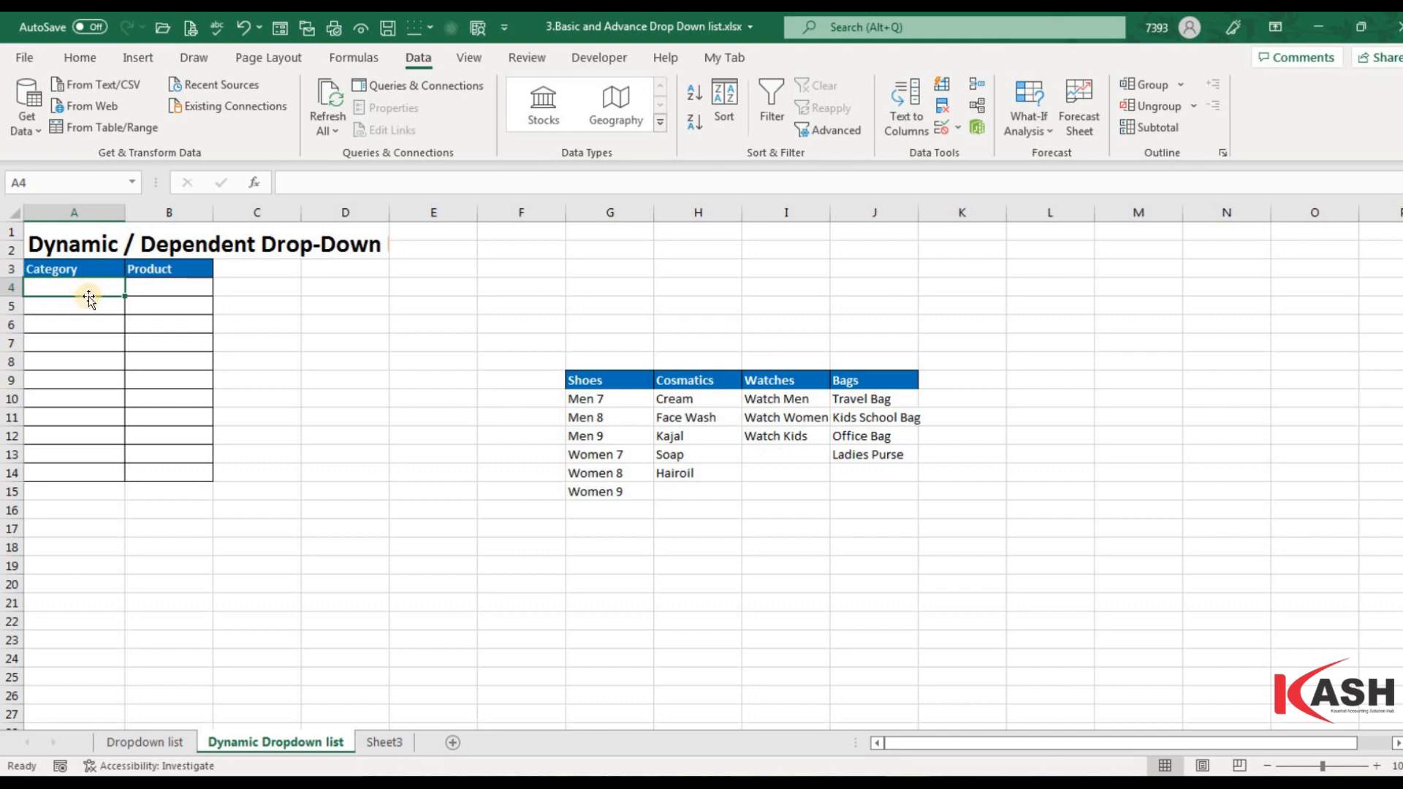
{"action": "left_click", "coordinate": [941, 131]}
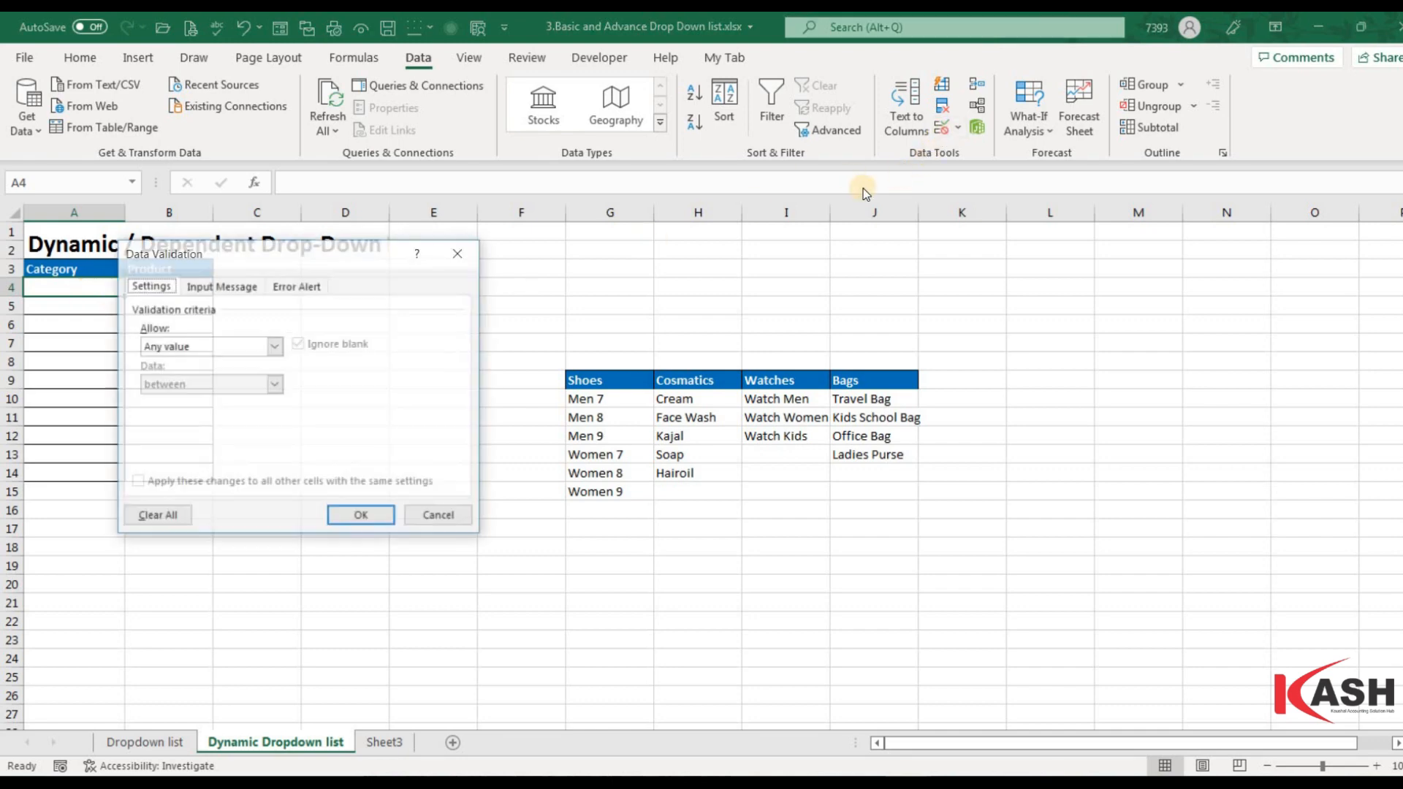
{"action": "left_click", "coordinate": [274, 347]}
{"action": "left_click", "coordinate": [197, 406]}
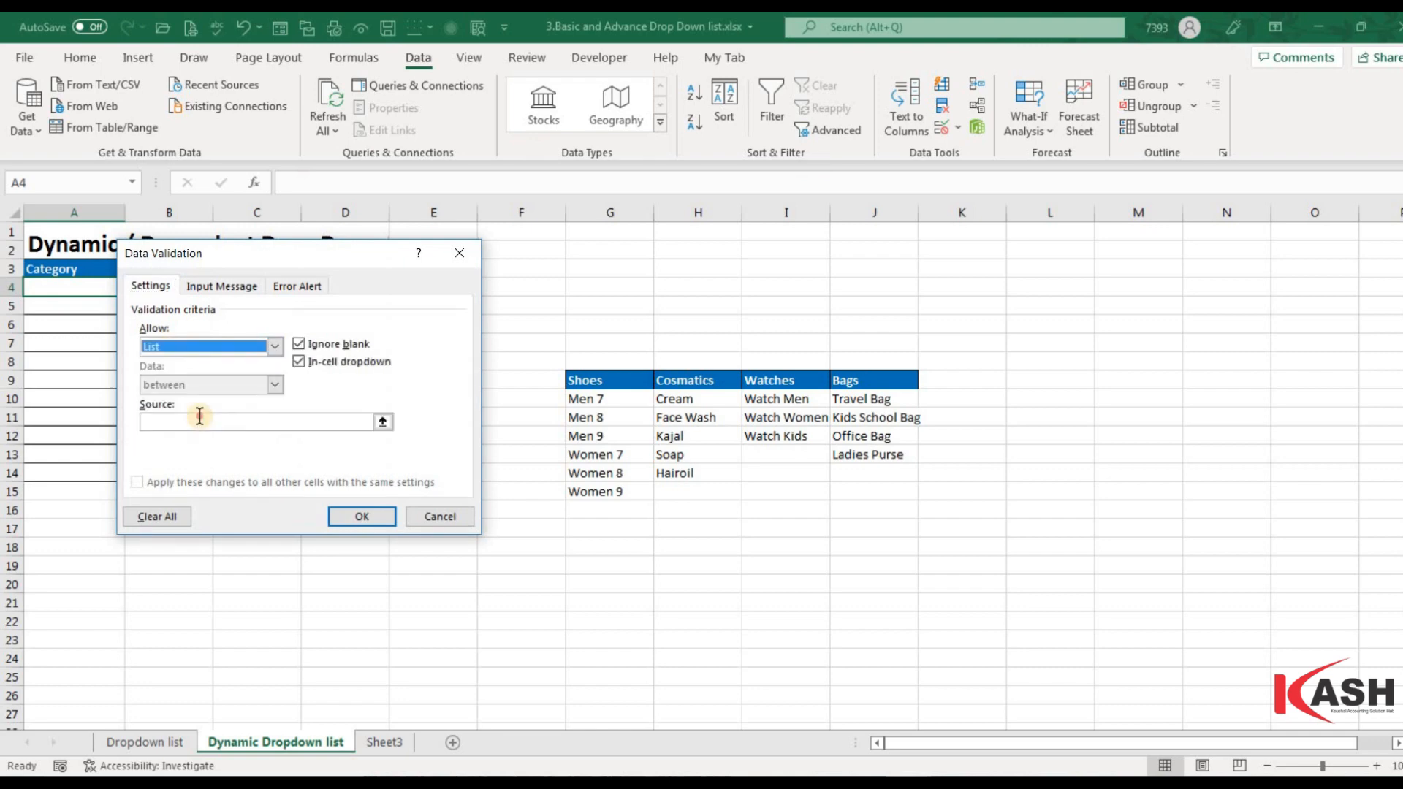
{"action": "left_click_drag", "start_coordinate": [614, 380], "coordinate": [841, 380]}
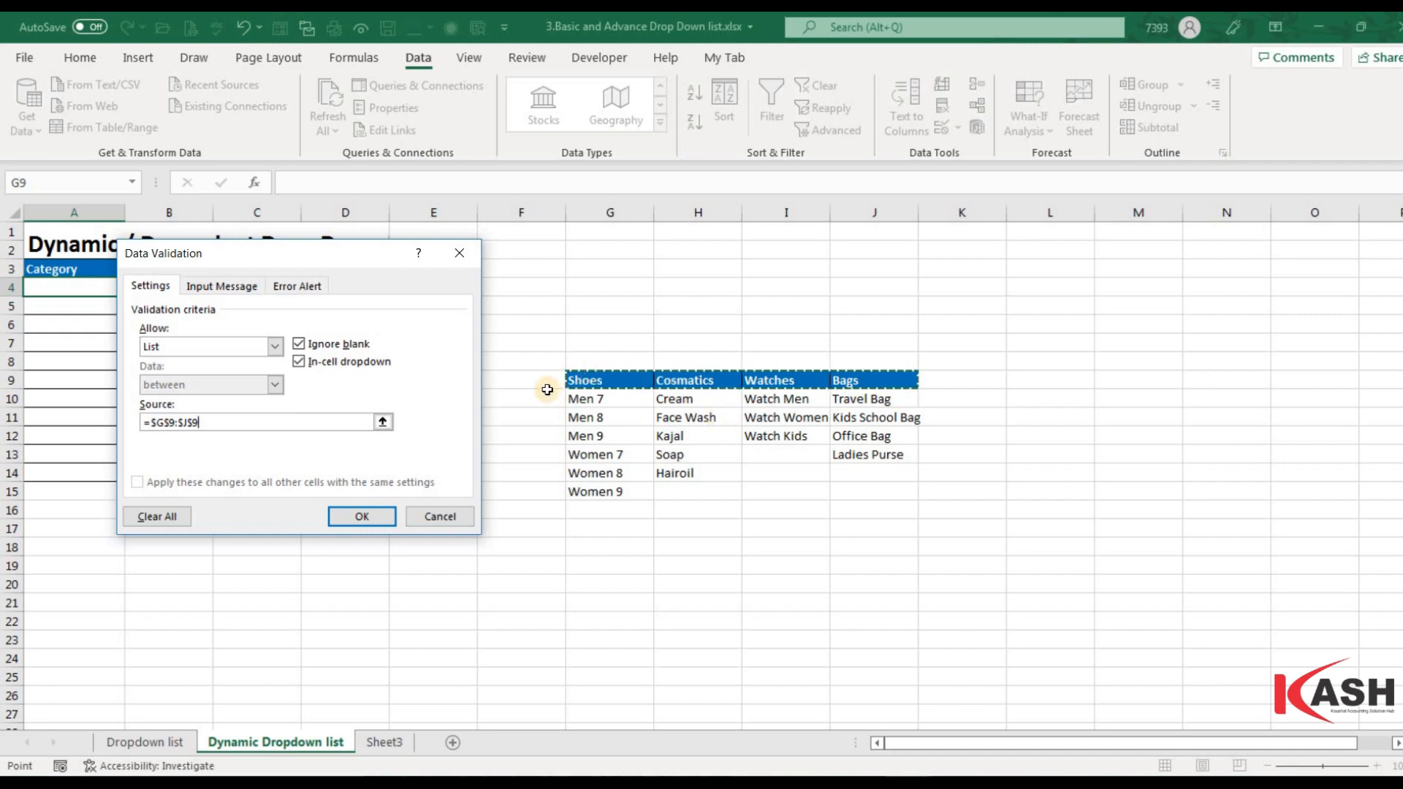
{"action": "left_click", "coordinate": [357, 519]}
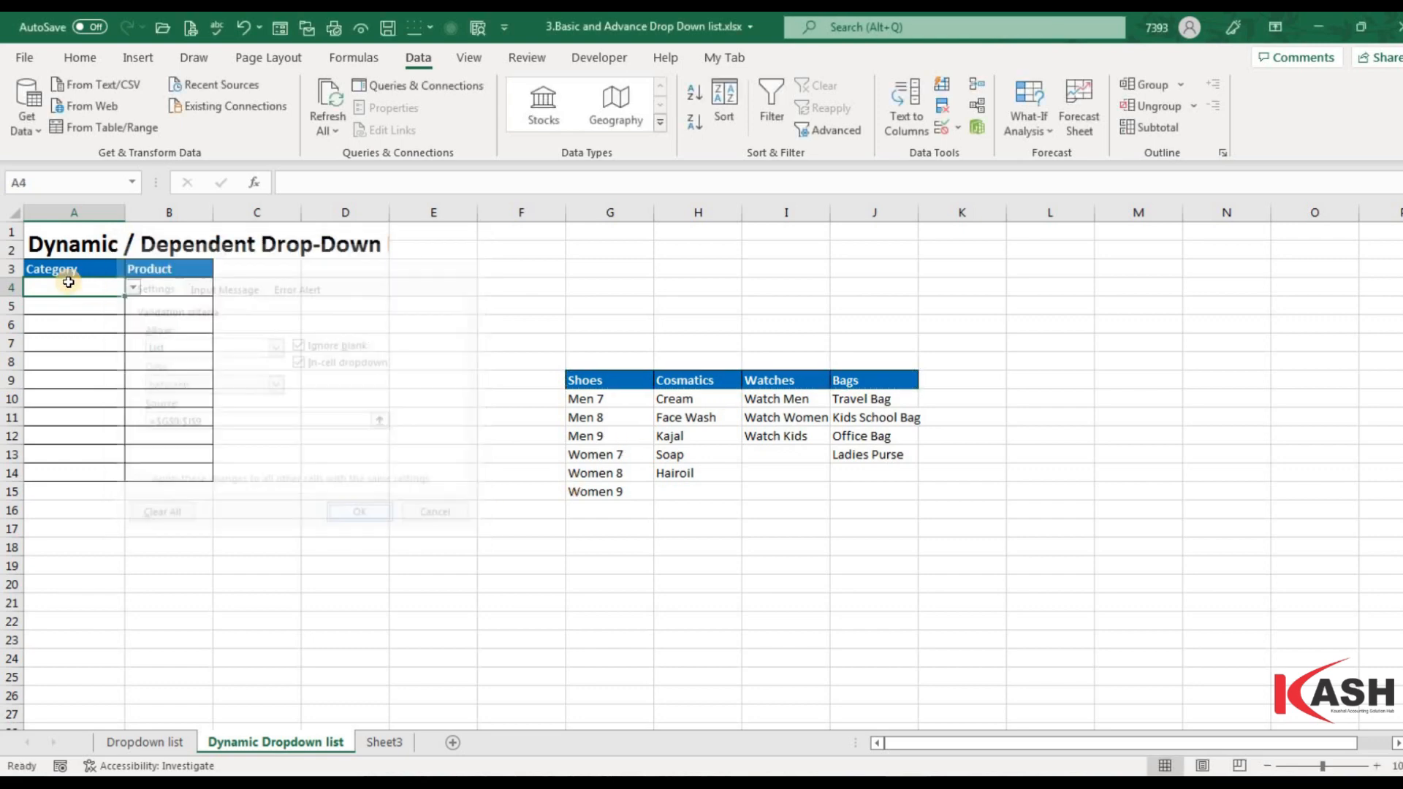
- Copy only the validation of cell A4 to the remaining Category cells, A5:A14
{"action": "left_click", "coordinate": [133, 288]}
{"action": "left_click", "coordinate": [57, 296]}
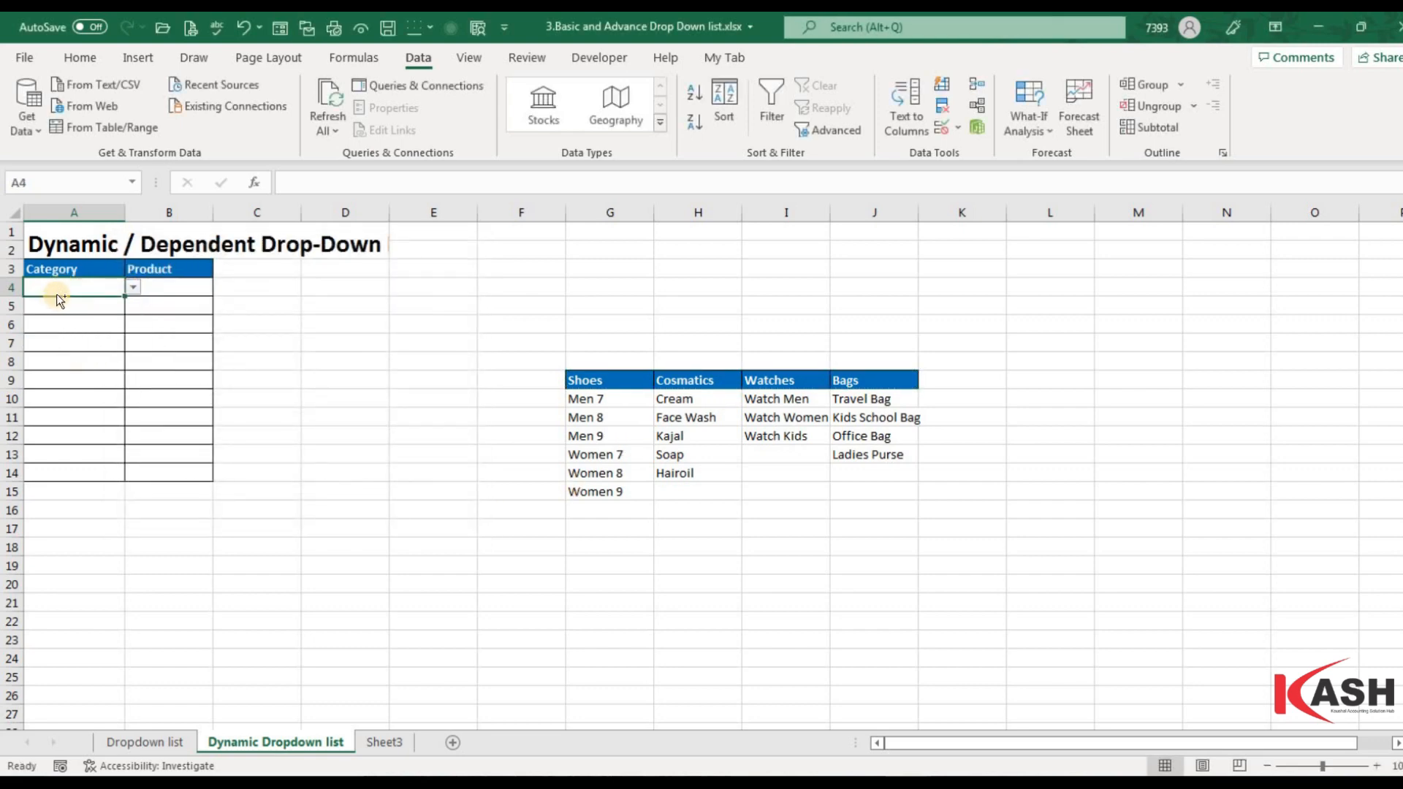
{"action": "key", "text": "ctrl+c"}
{"action": "left_click_drag", "start_coordinate": [58, 304], "coordinate": [72, 478]}
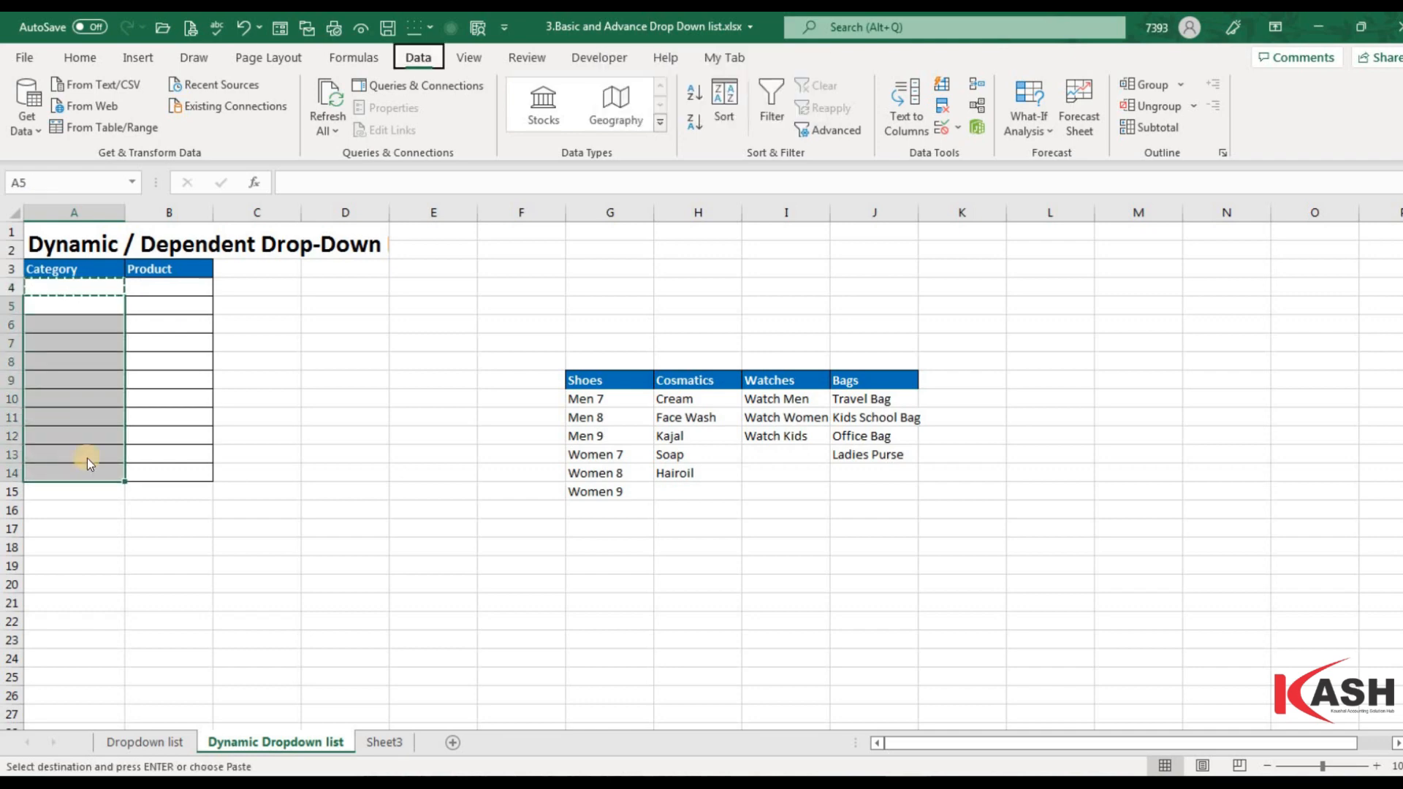
{"action": "key", "text": "ctrl+alt+v"}
{"action": "left_click", "coordinate": [168, 383]}
{"action": "left_click", "coordinate": [374, 533]}
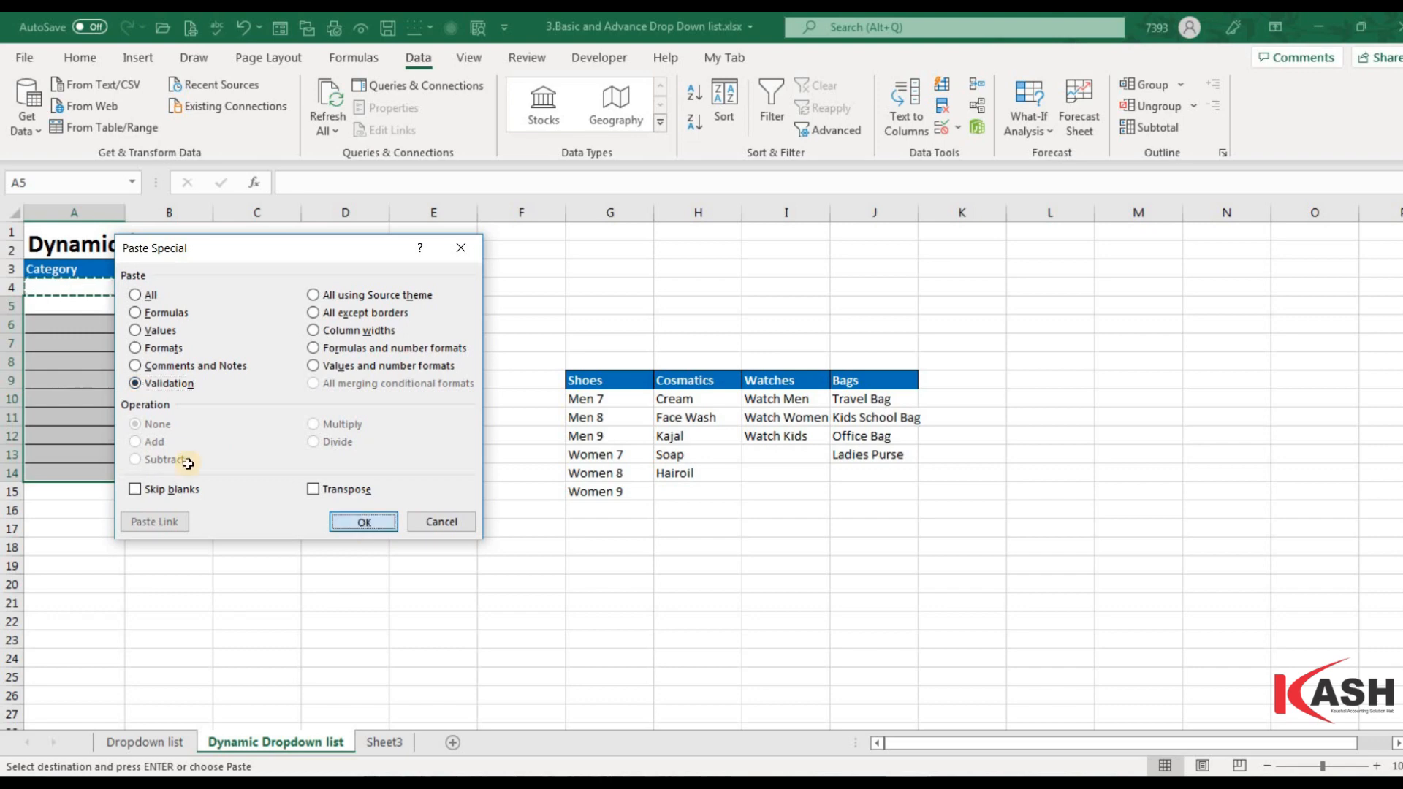
- Check the copied category drop-down in A8 and choose Cosmatics as the category in A4
{"action": "left_click", "coordinate": [119, 363]}
{"action": "left_click", "coordinate": [131, 364]}
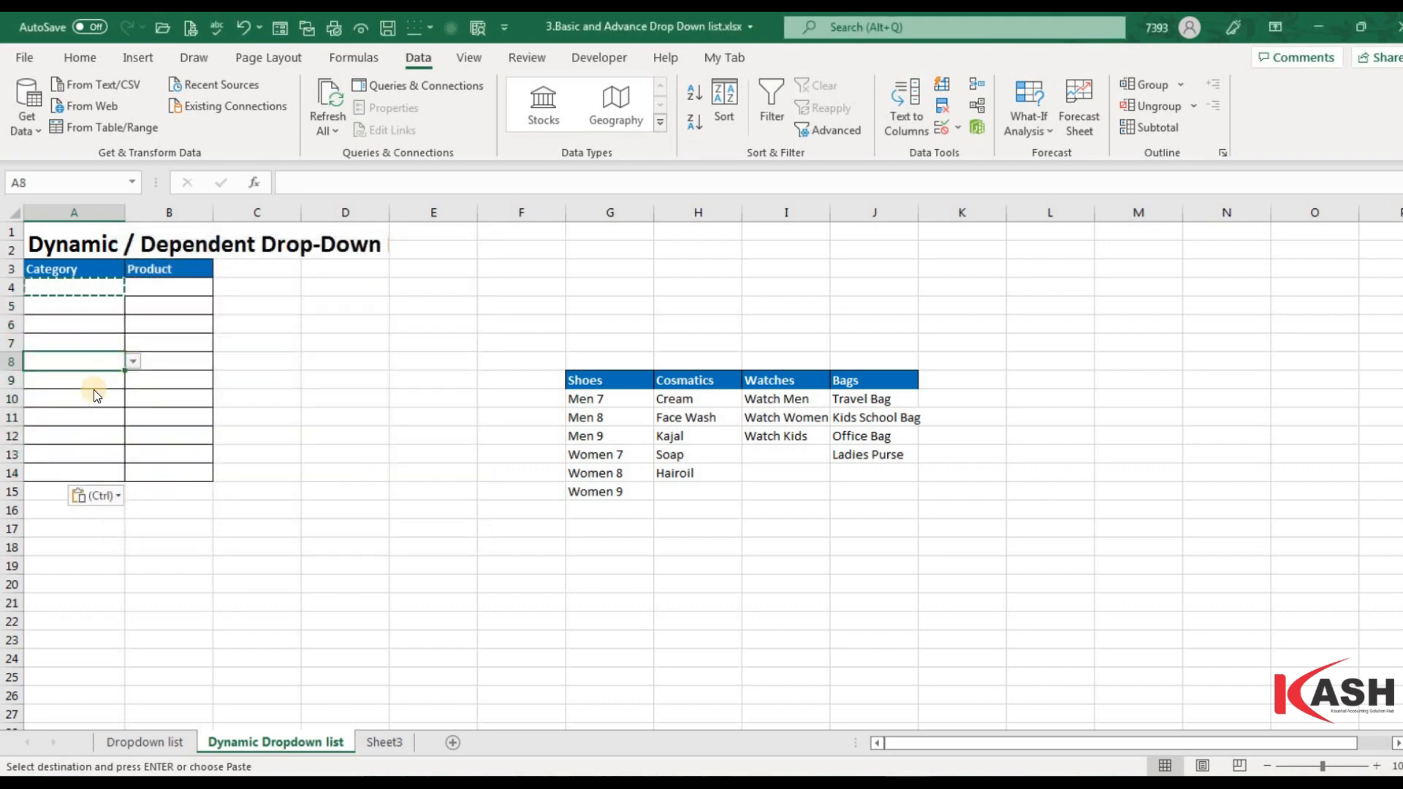
{"action": "left_click", "coordinate": [72, 342]}
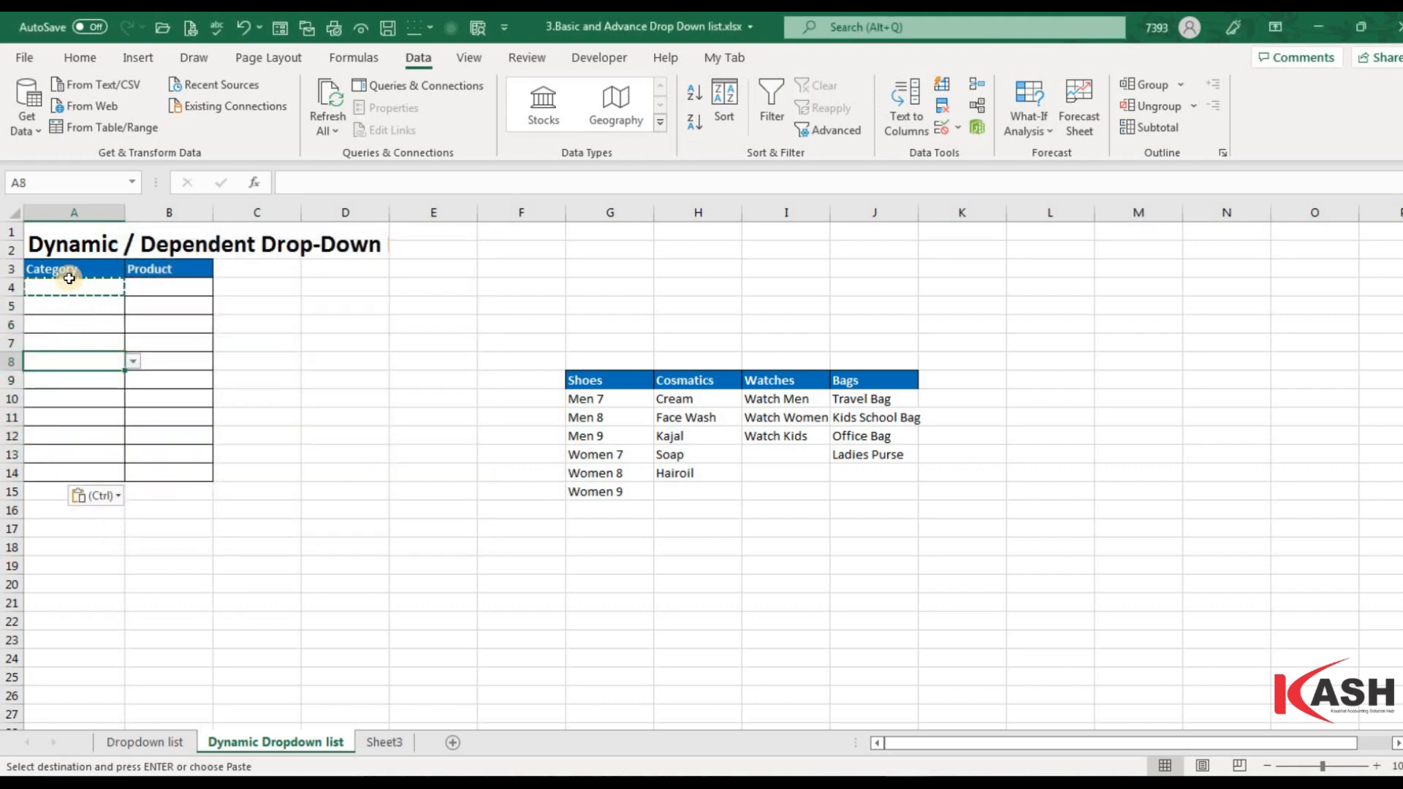
{"action": "left_click", "coordinate": [119, 289]}
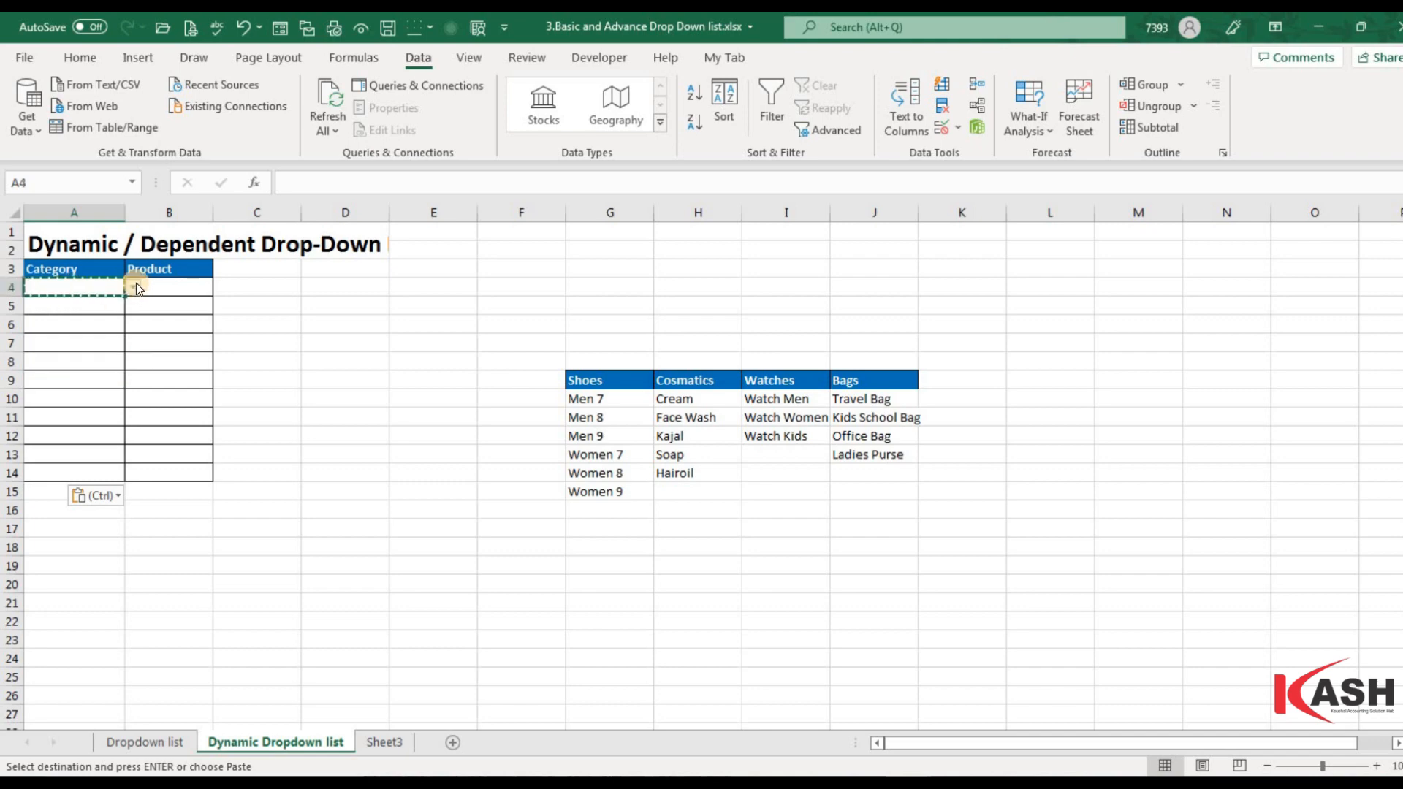
{"action": "left_click", "coordinate": [70, 315]}
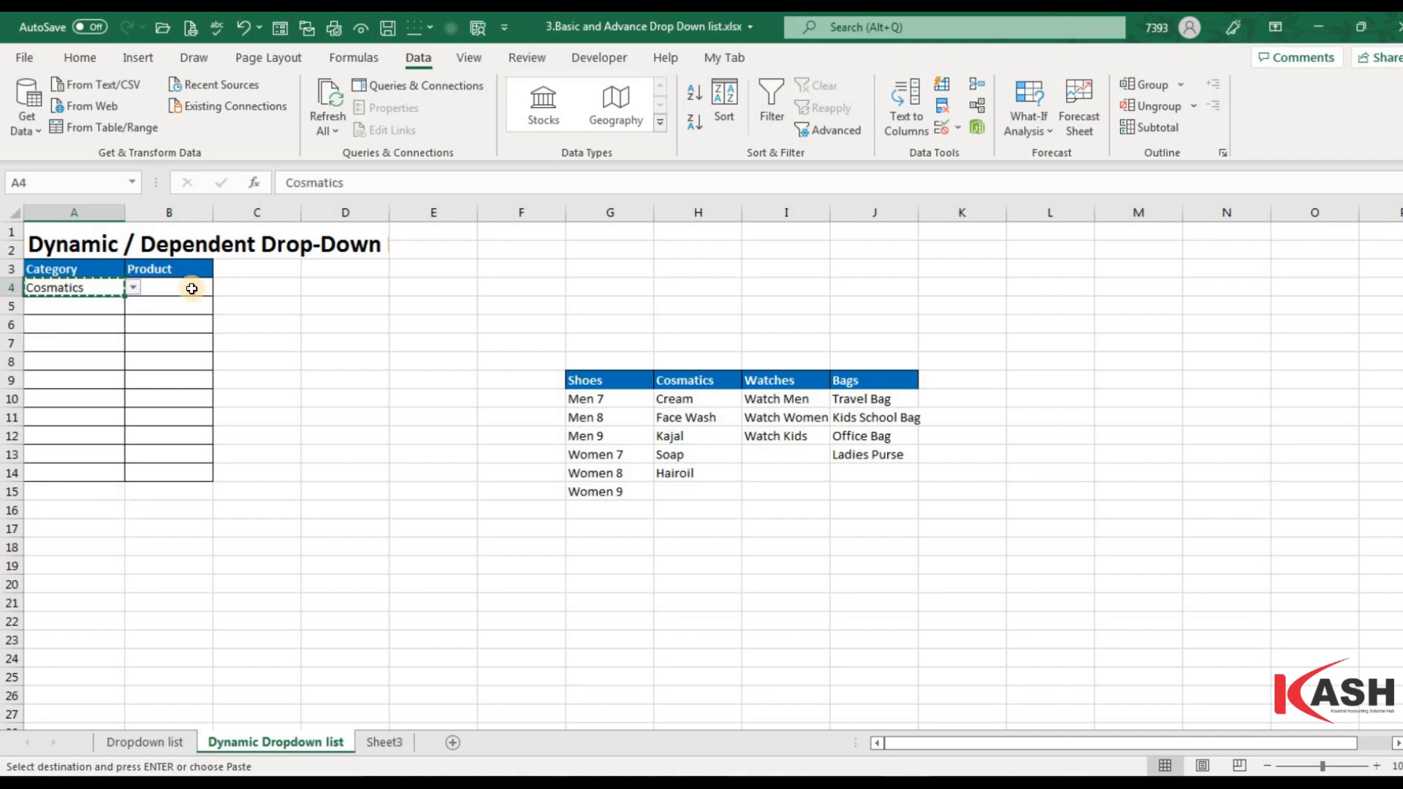
{"action": "left_click", "coordinate": [193, 289]}
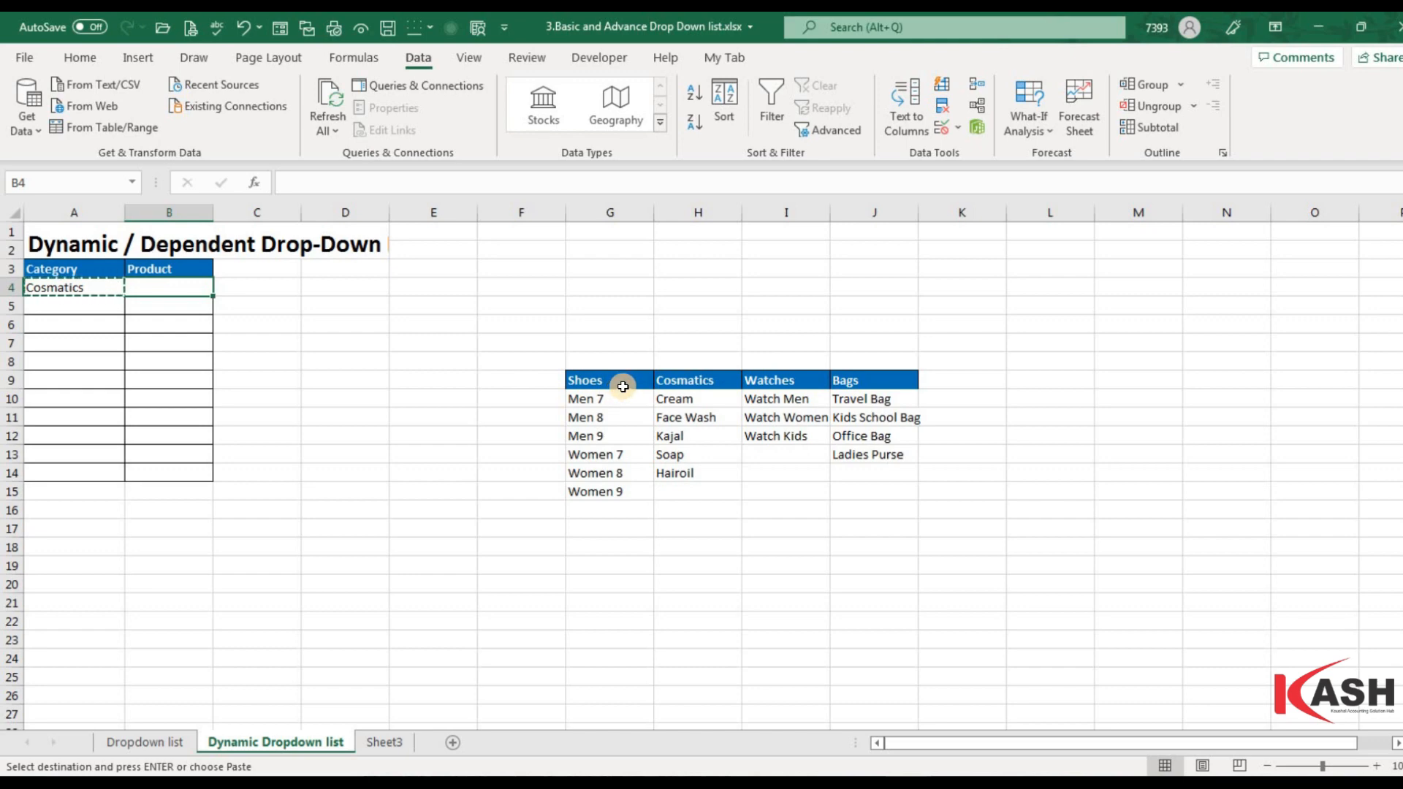
{"action": "left_click_drag", "start_coordinate": [622, 387], "coordinate": [866, 489]}
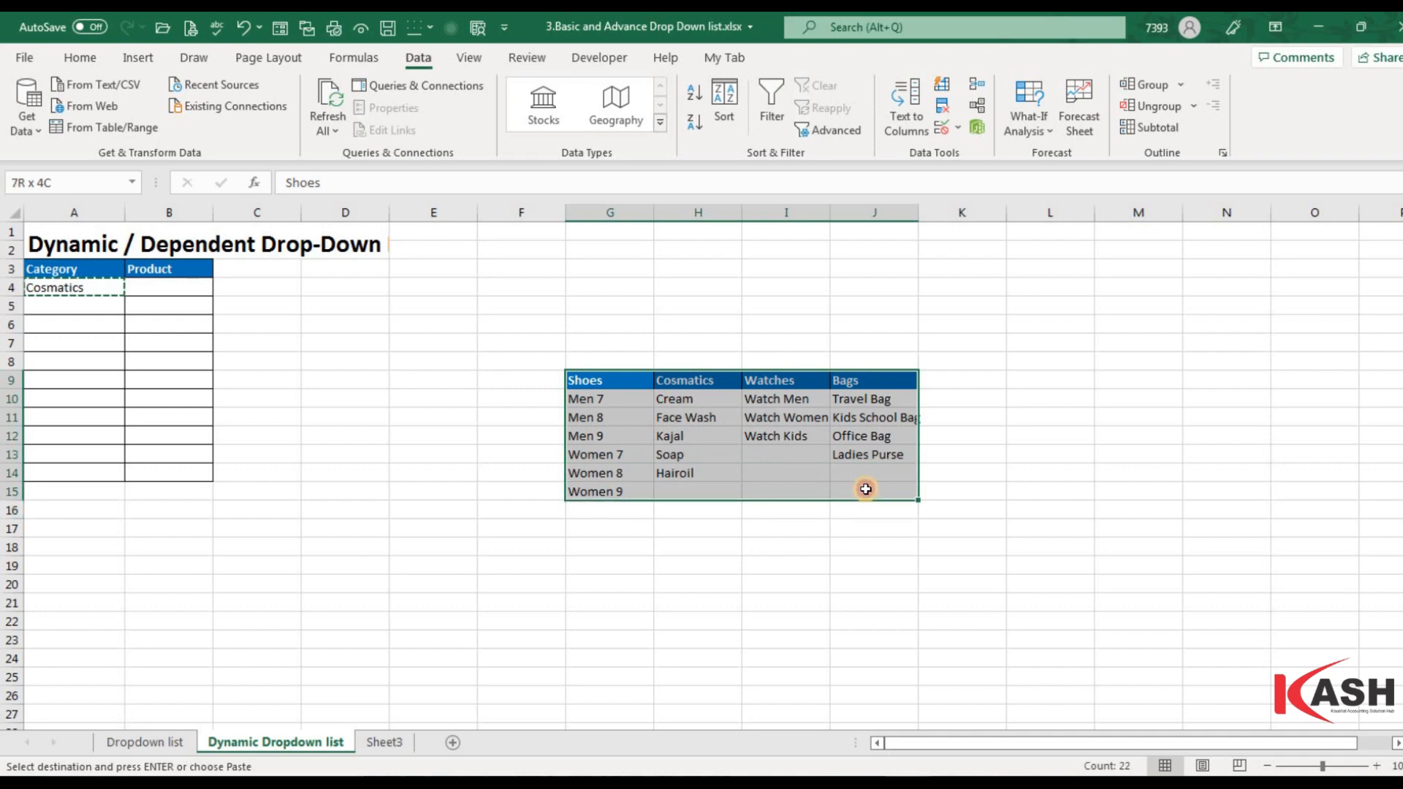
{"action": "left_click", "coordinate": [614, 380]}
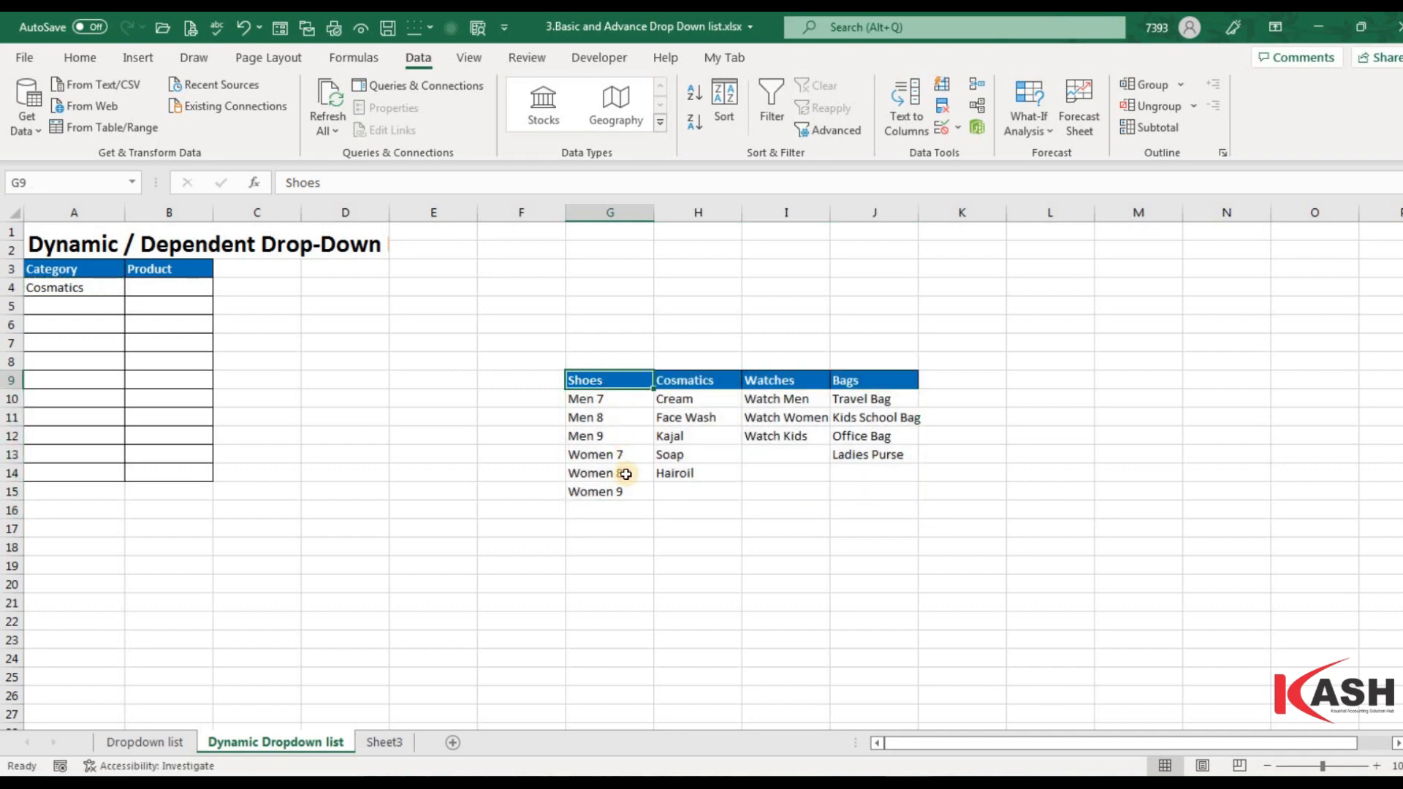
{"action": "left_click_drag", "start_coordinate": [625, 474], "coordinate": [621, 492]}
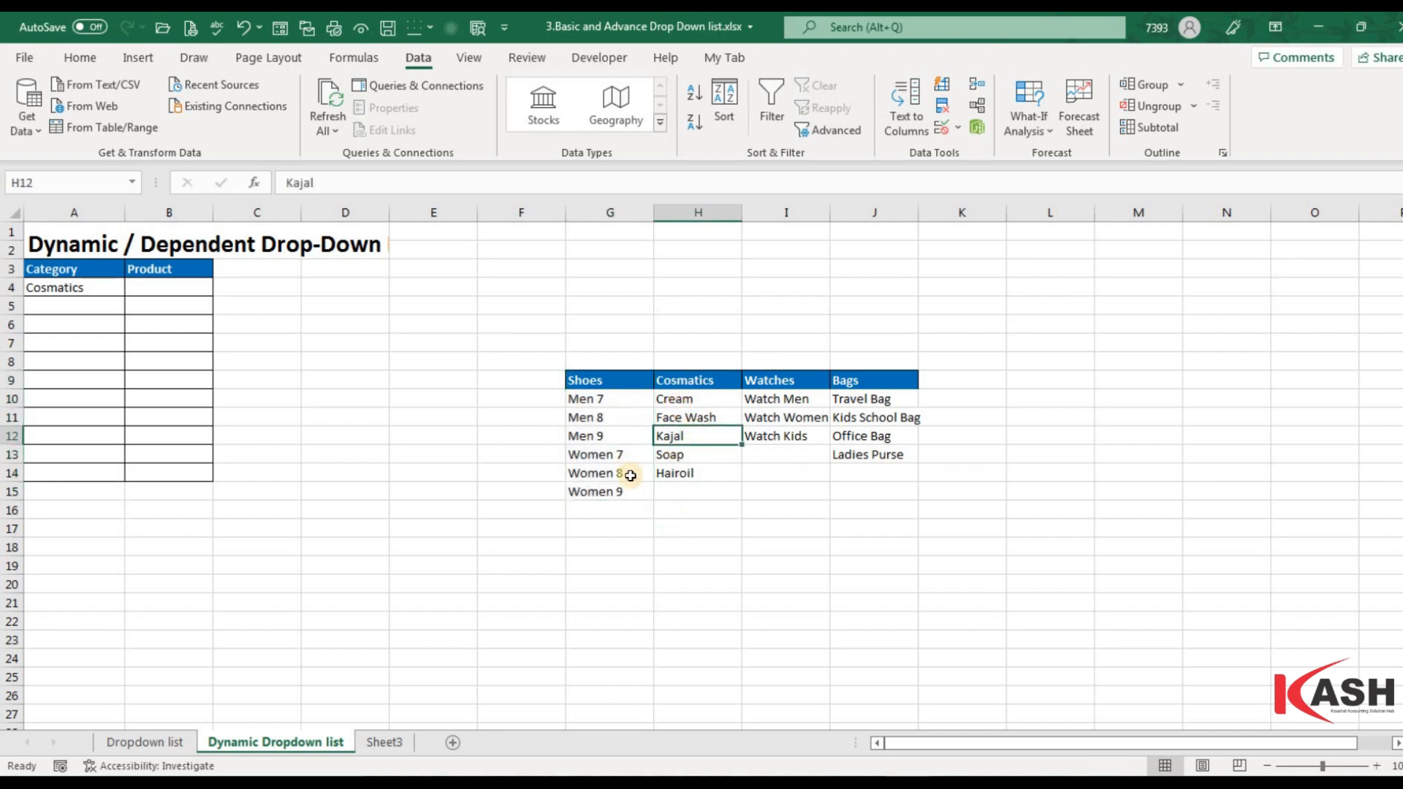
- Convert the Shoes list in G9:G15 into a table with headers and name the table shoes
{"action": "left_click_drag", "start_coordinate": [614, 380], "coordinate": [632, 486]}
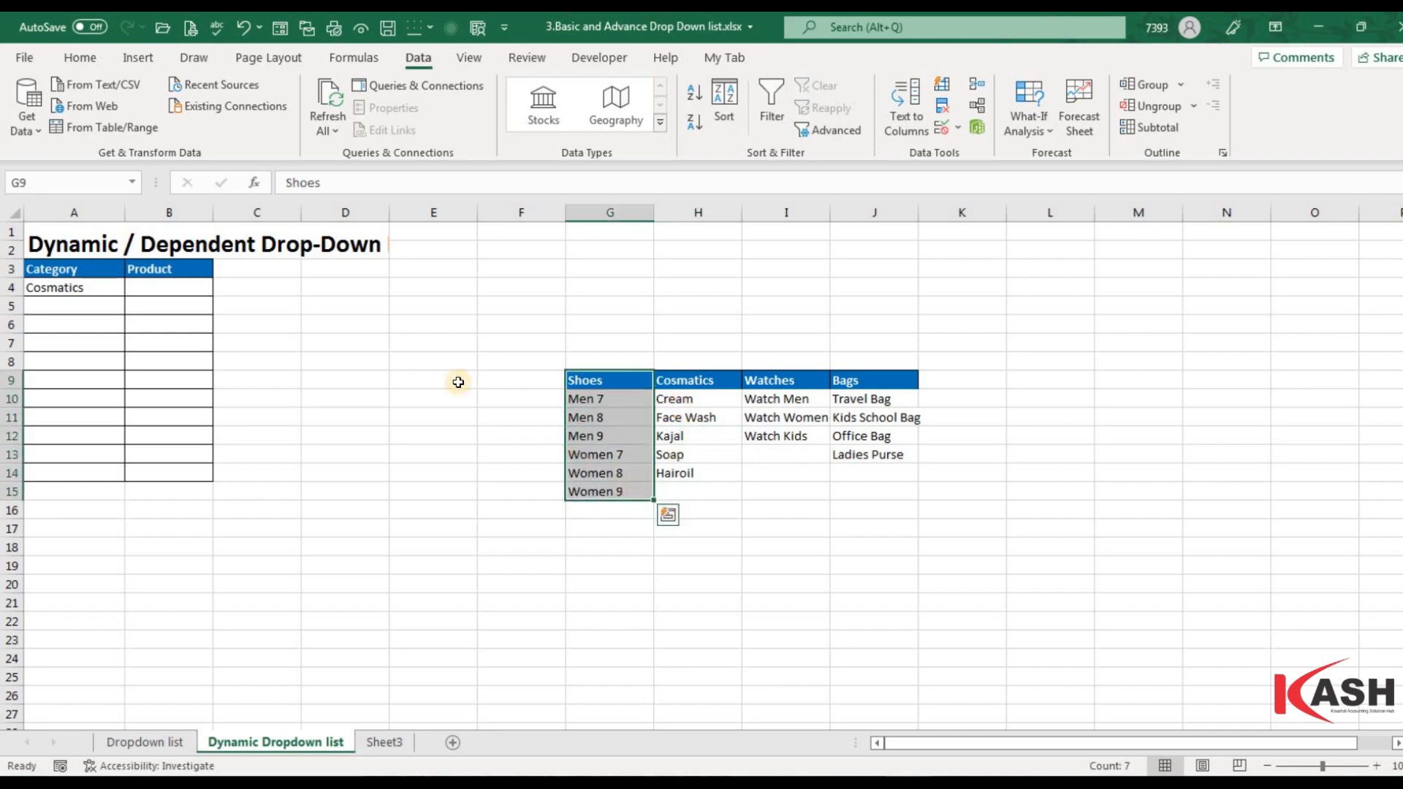
{"action": "left_click", "coordinate": [133, 58]}
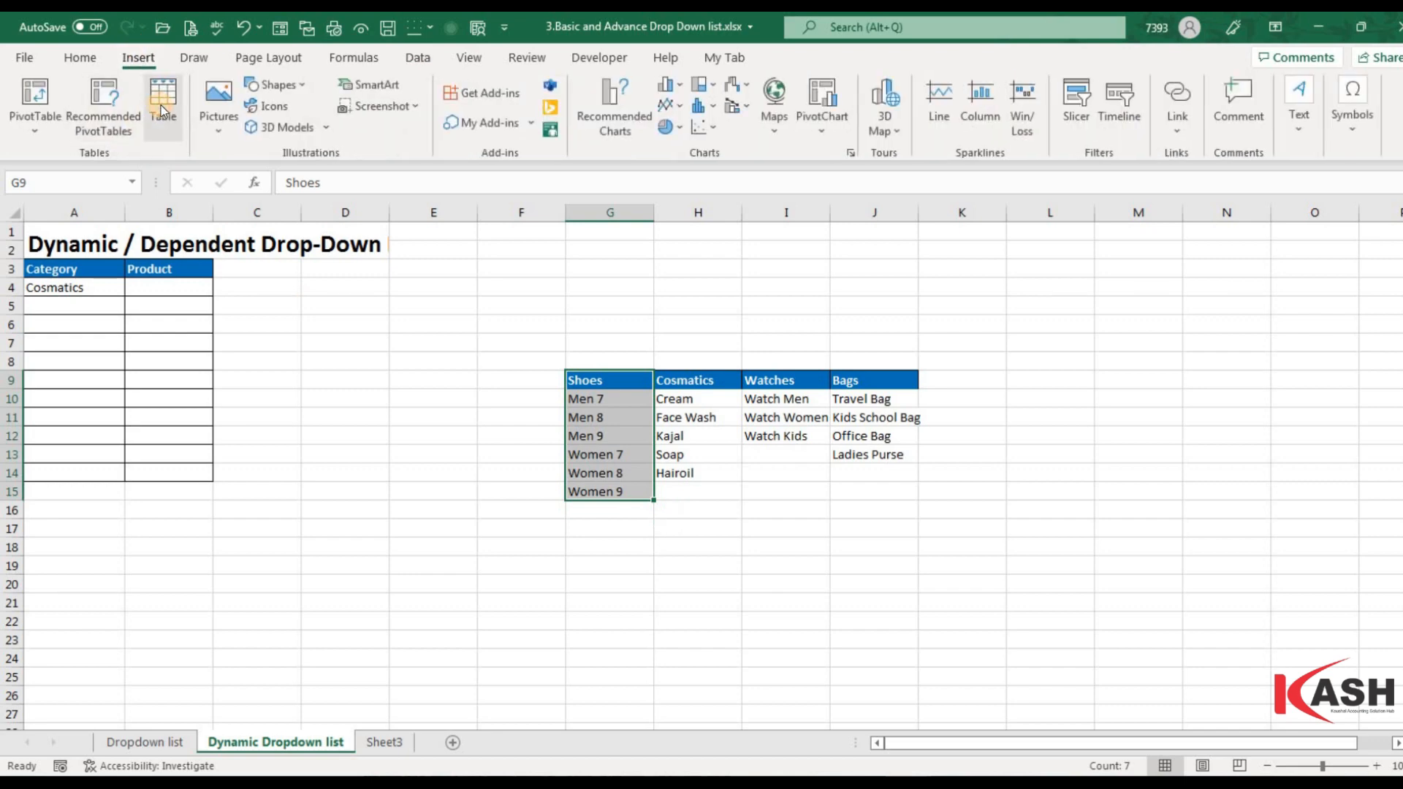
{"action": "left_click", "coordinate": [161, 105]}
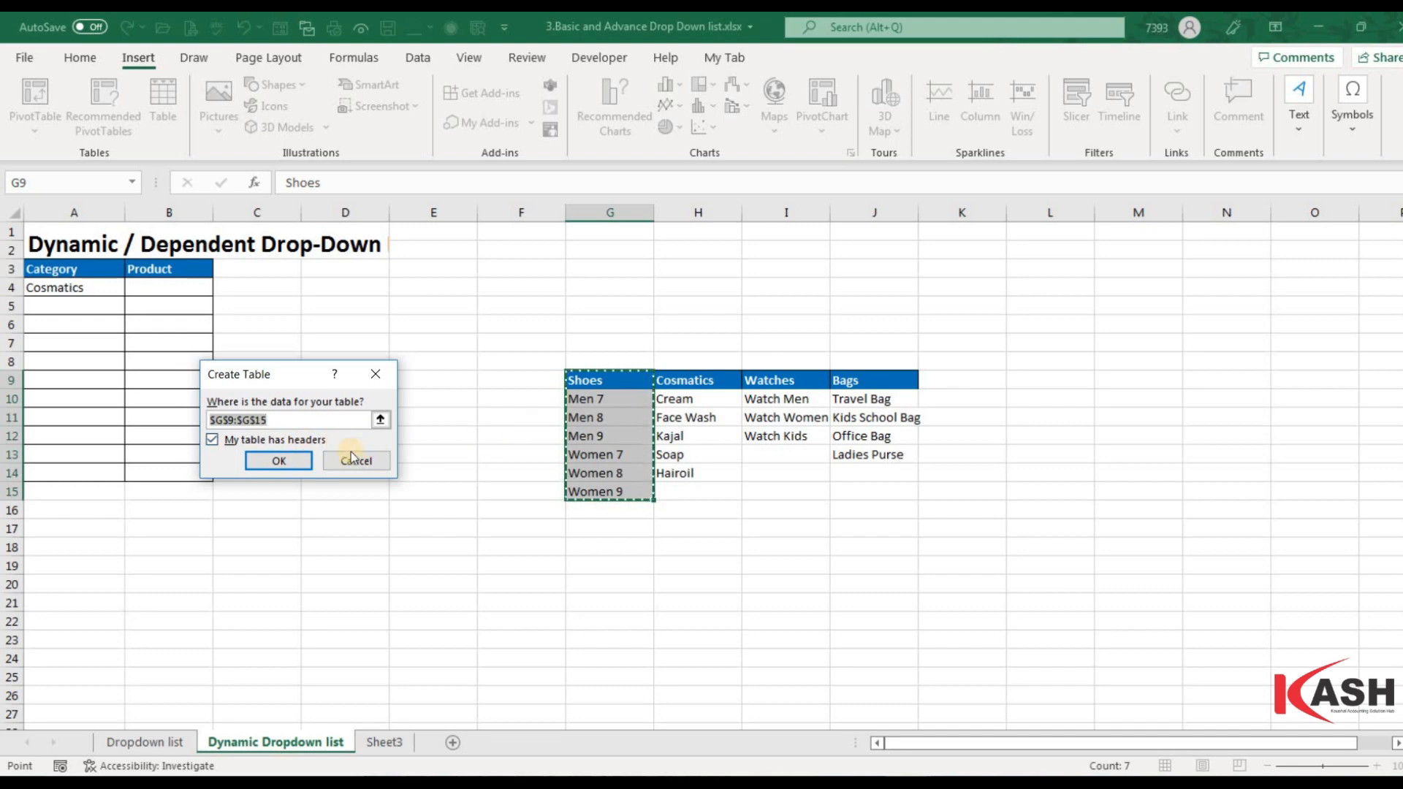
{"action": "left_click", "coordinate": [279, 460]}
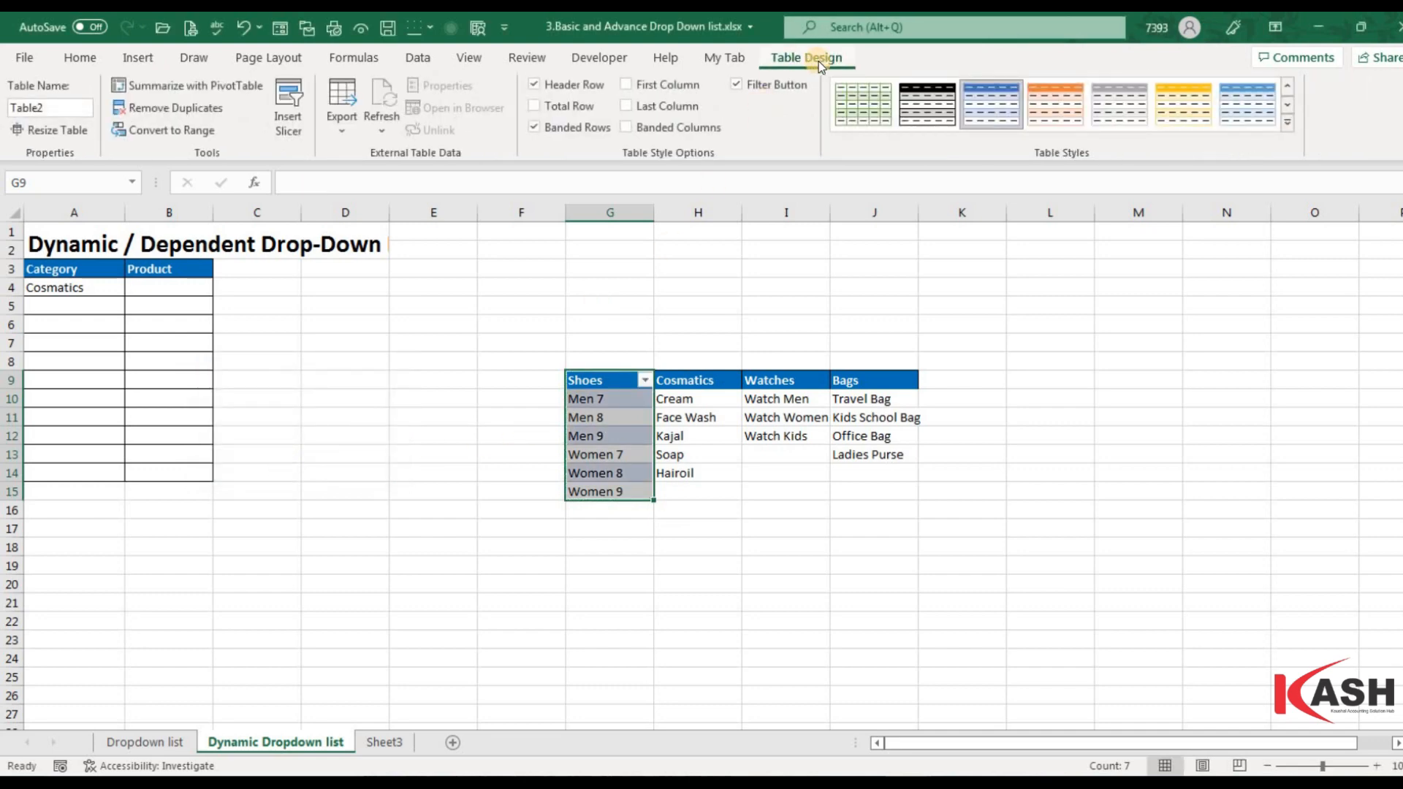
{"action": "left_click", "coordinate": [51, 108]}
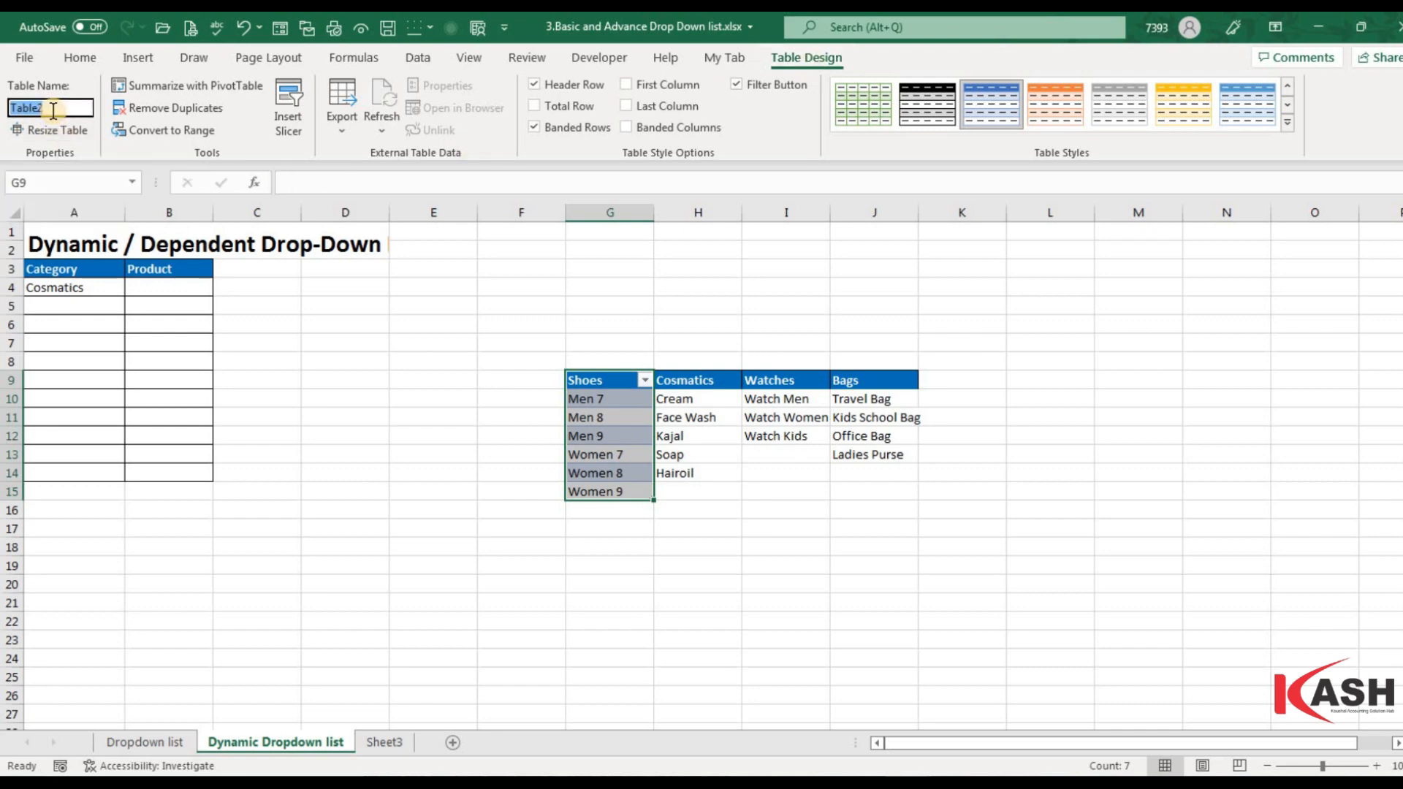
{"action": "type", "text": "shoes"}
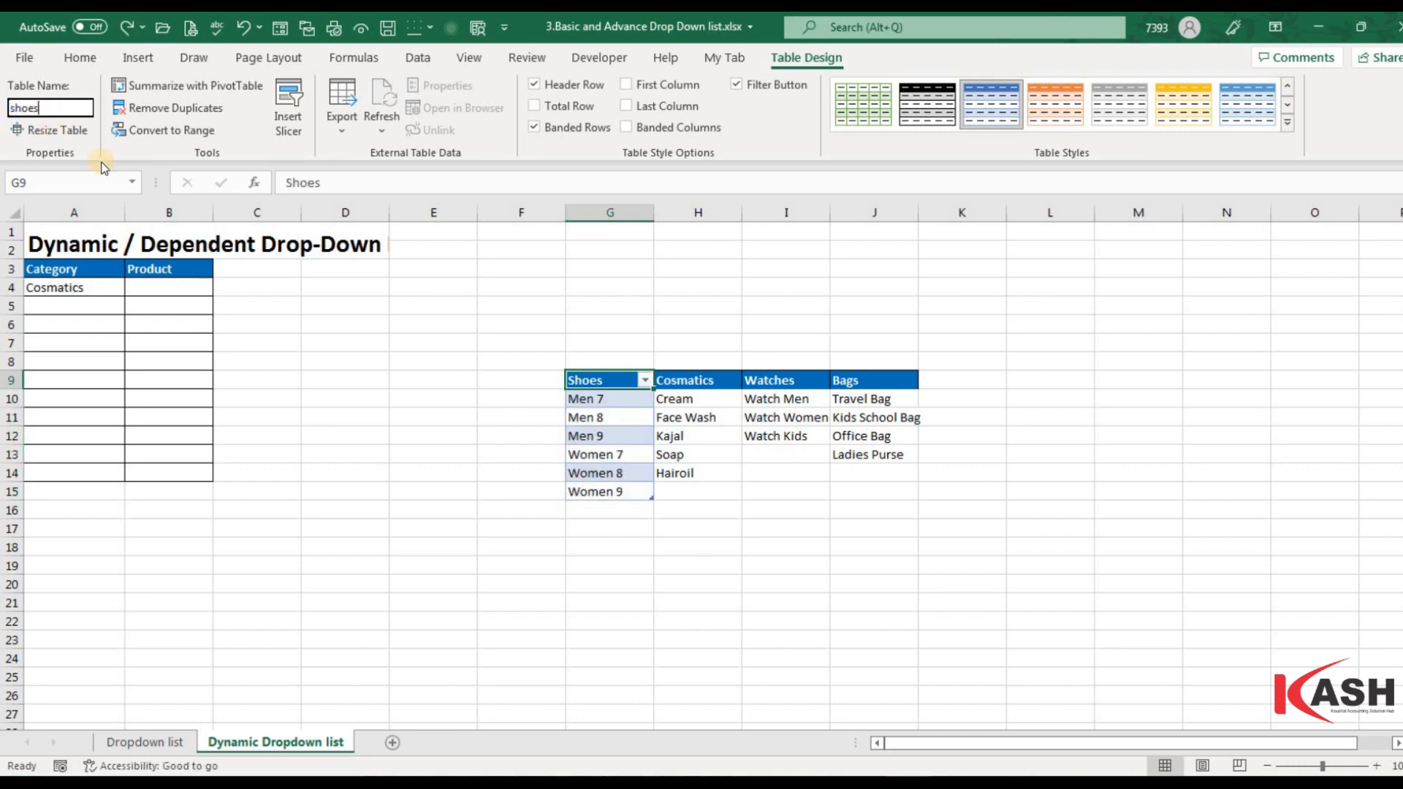
{"action": "key", "text": "Return"}
- Convert the Cosmatics list in H9:H14 into a table with headers and name the table cosmatics
{"action": "left_click_drag", "start_coordinate": [717, 391], "coordinate": [698, 455]}
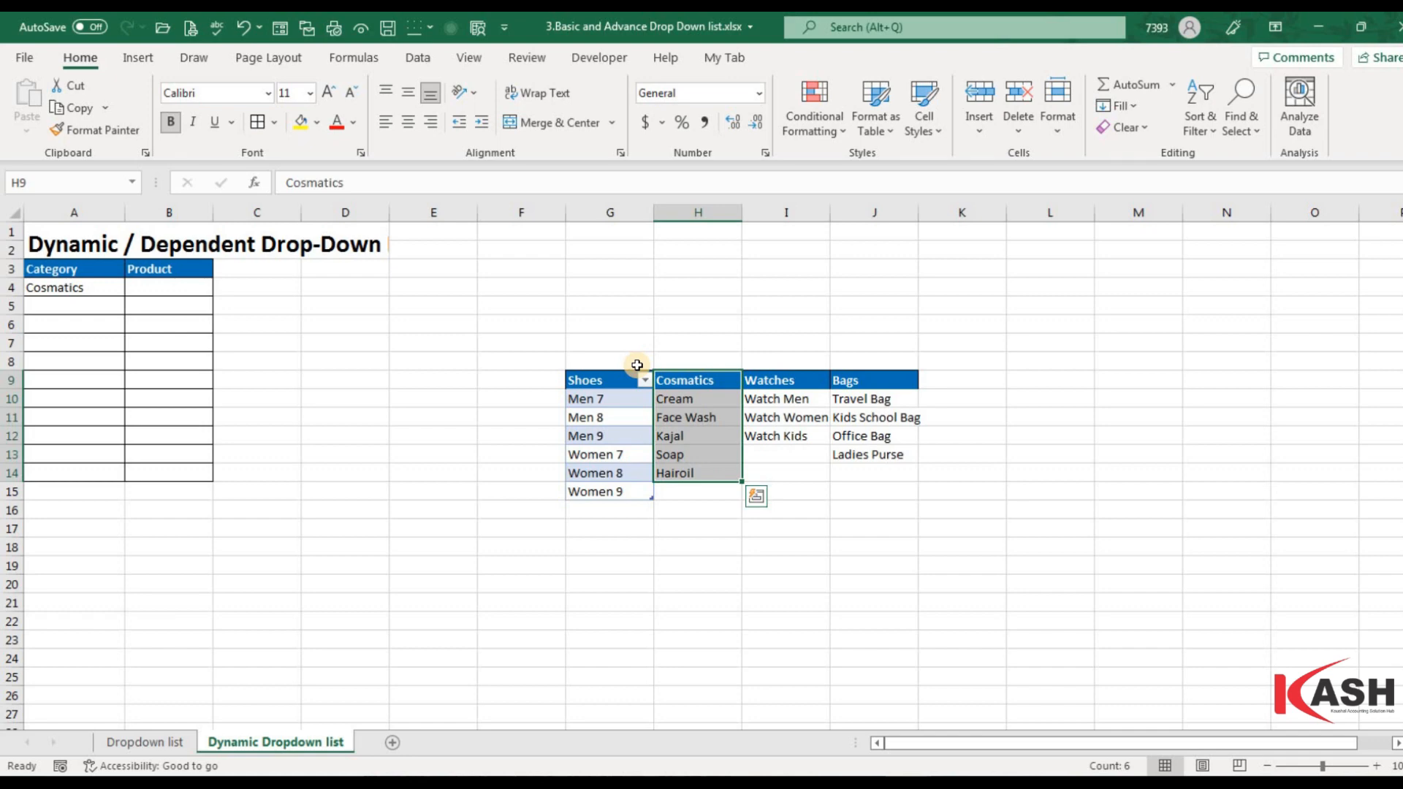
{"action": "key", "text": "ctrl+t"}
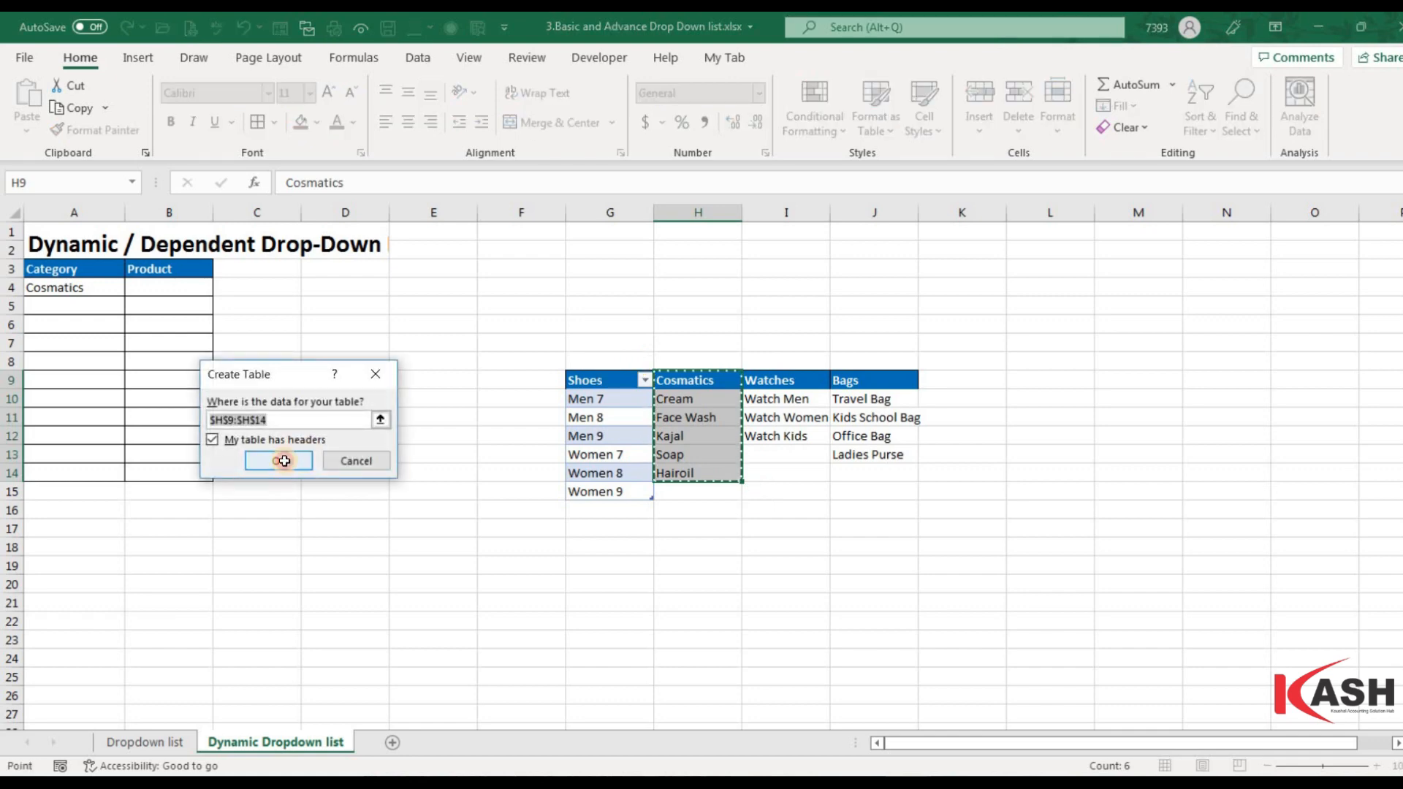
{"action": "left_click", "coordinate": [281, 459]}
{"action": "left_click", "coordinate": [44, 107]}
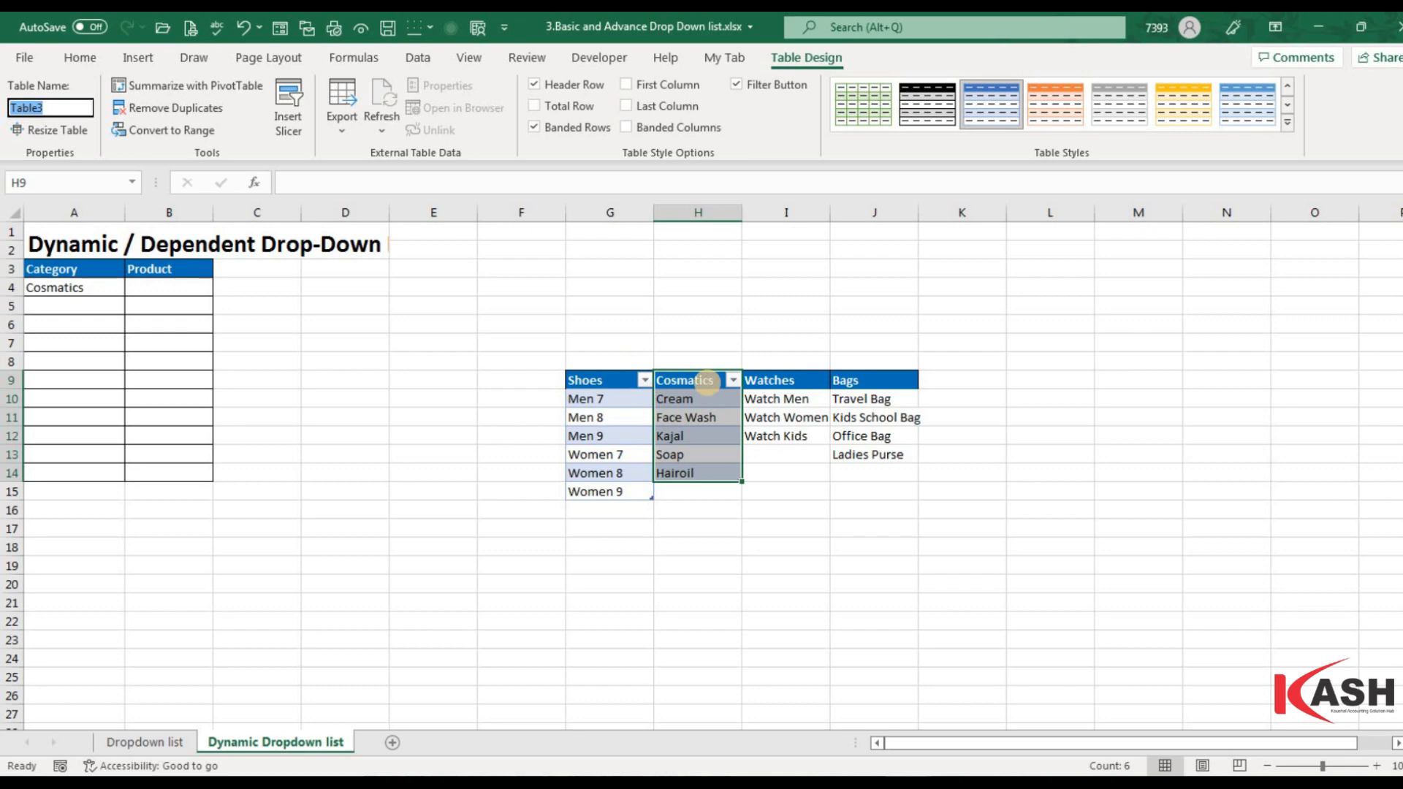
{"action": "type", "text": "cosmatics"}
{"action": "key", "text": "Return"}
- Convert the Watches list in I9:I12 into a table with headers and name the table watches
{"action": "left_click_drag", "start_coordinate": [789, 381], "coordinate": [795, 436]}
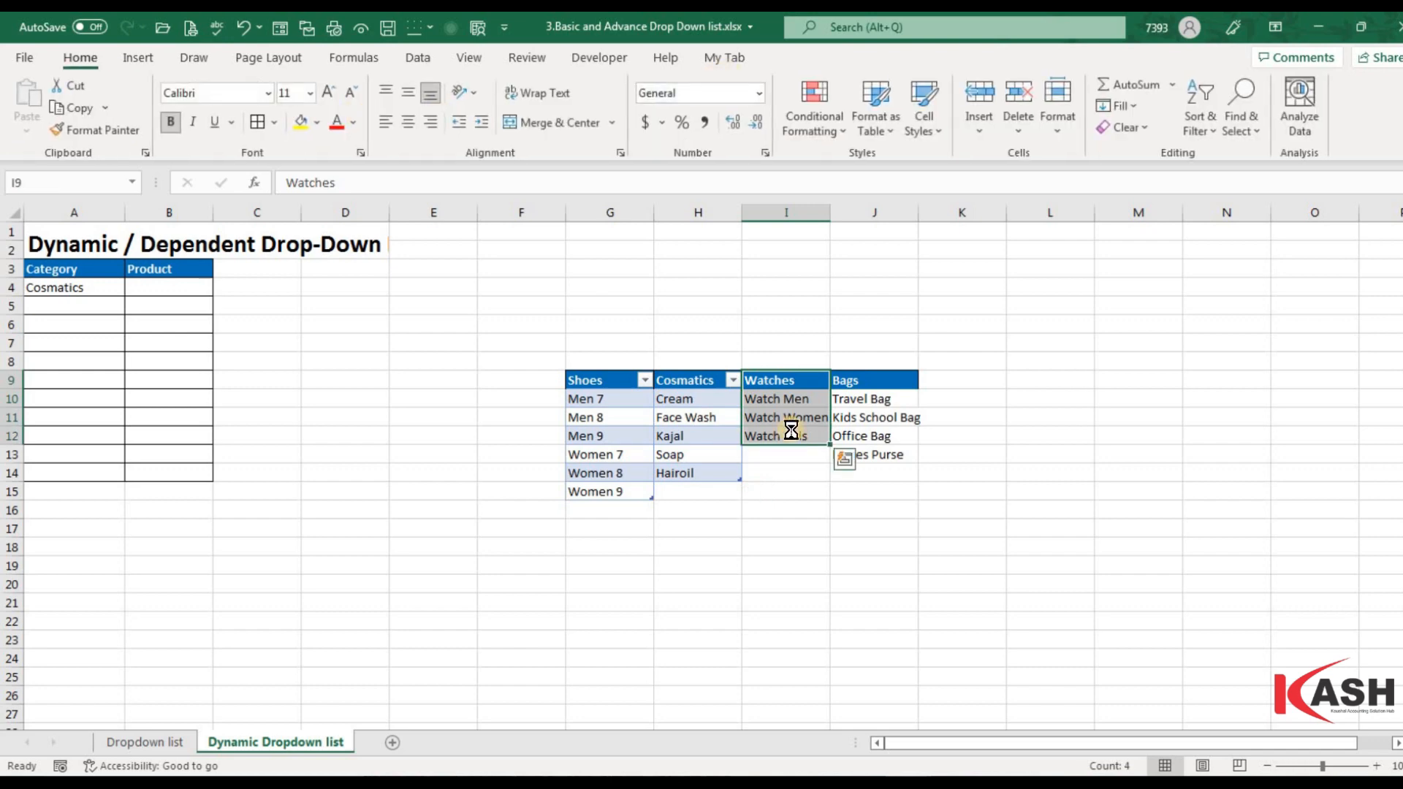
{"action": "key", "text": "ctrl+t"}
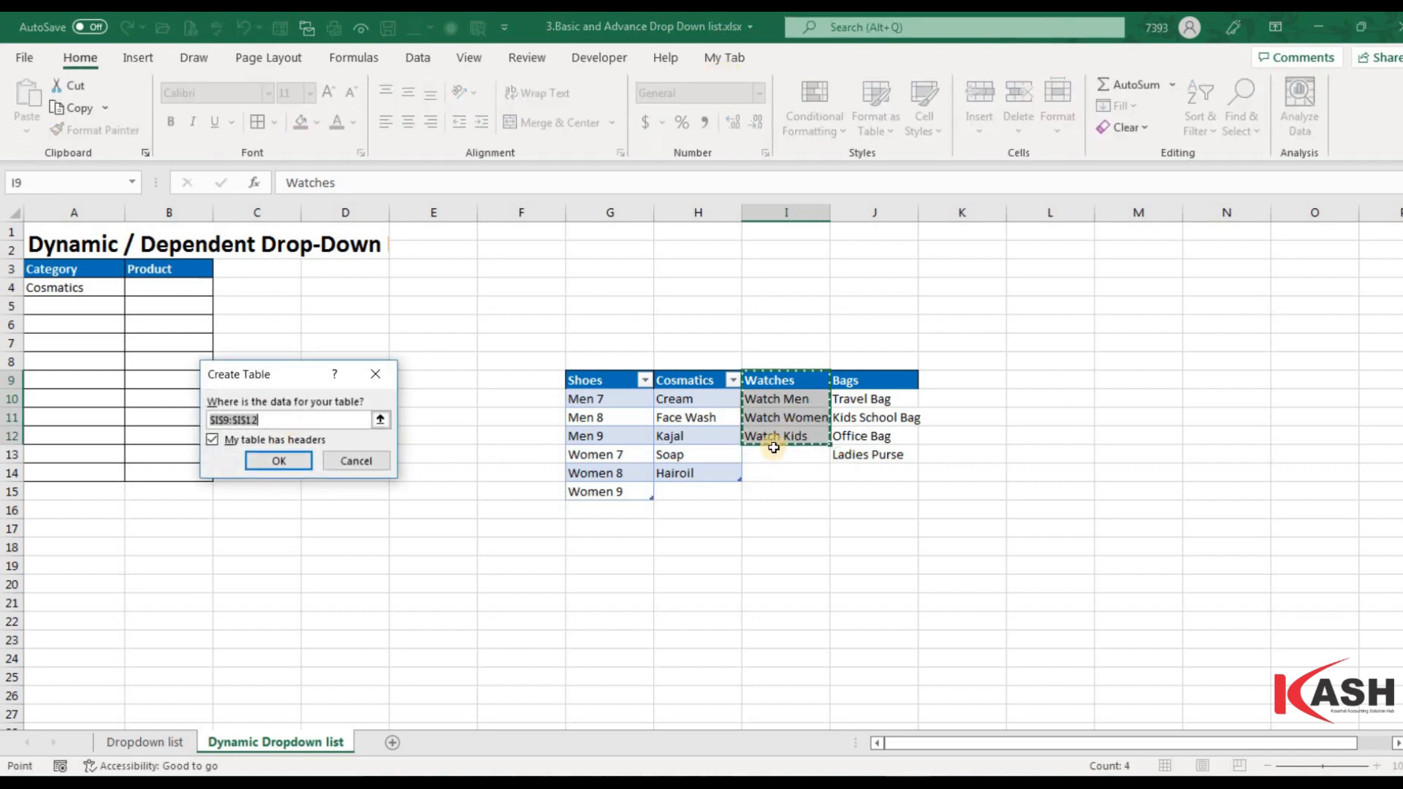
{"action": "left_click", "coordinate": [272, 459]}
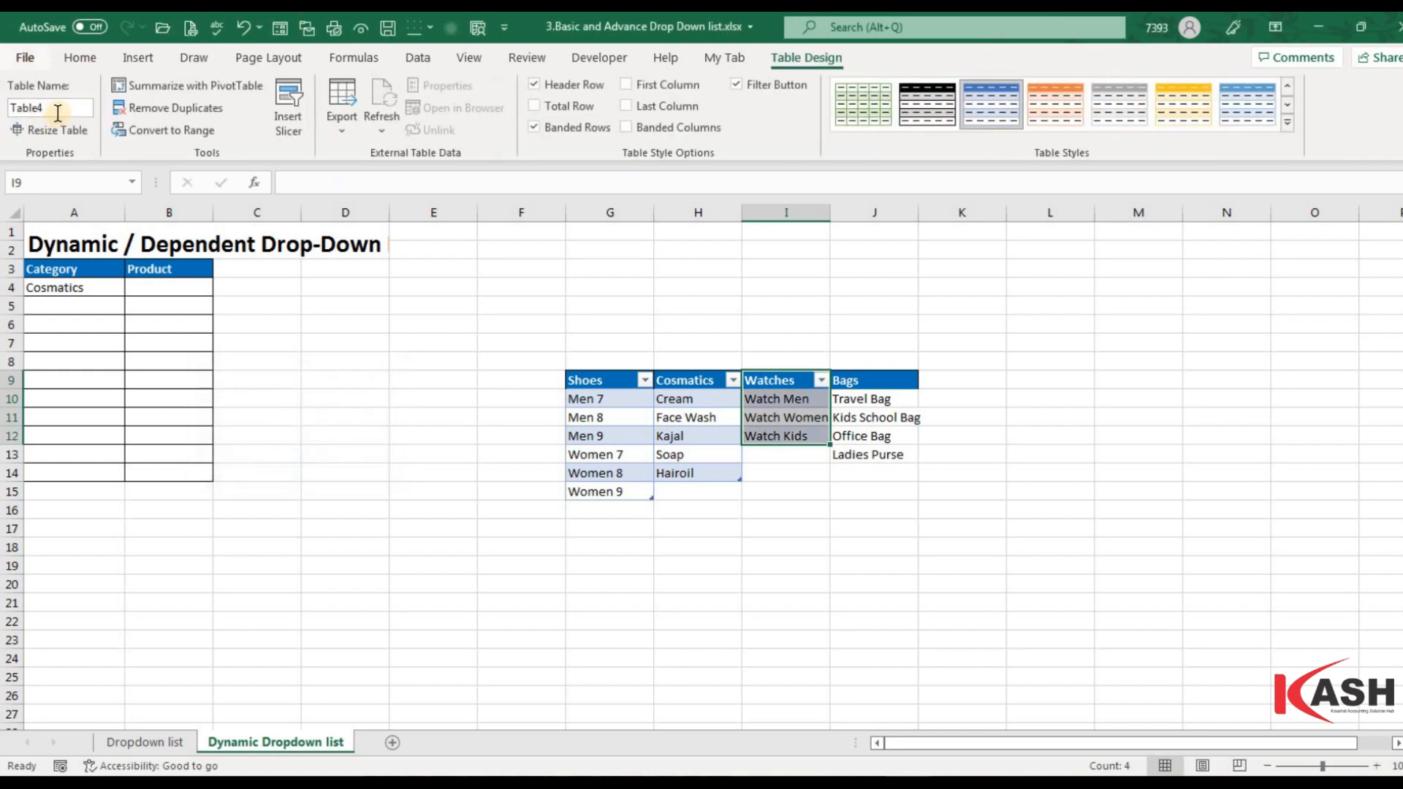
{"action": "double_click", "coordinate": [43, 107]}
{"action": "type", "text": "watches"}
{"action": "key", "text": "Return"}
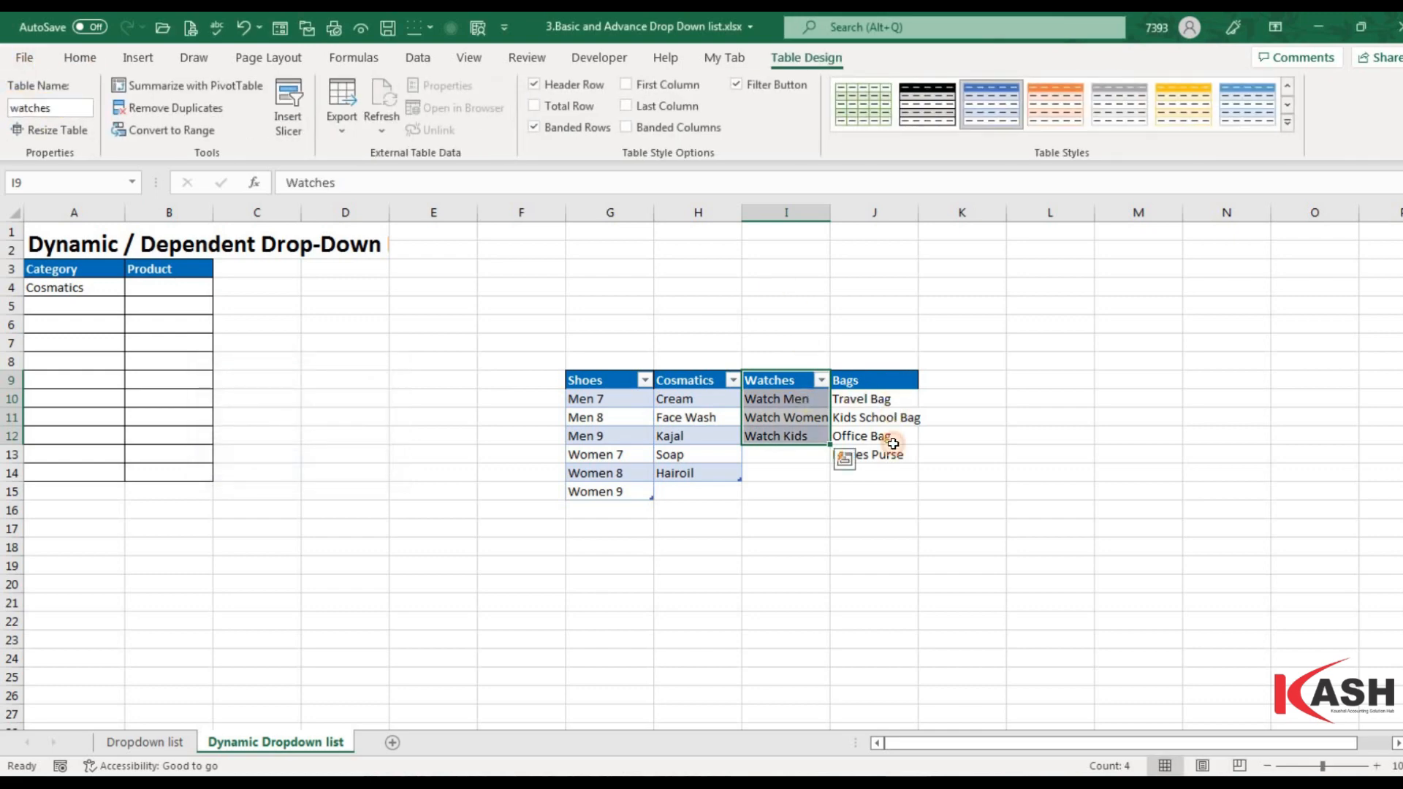
- Convert the Bags list in J9:J13 into a table with headers and name the table Bags
{"action": "left_click_drag", "start_coordinate": [895, 379], "coordinate": [886, 459]}
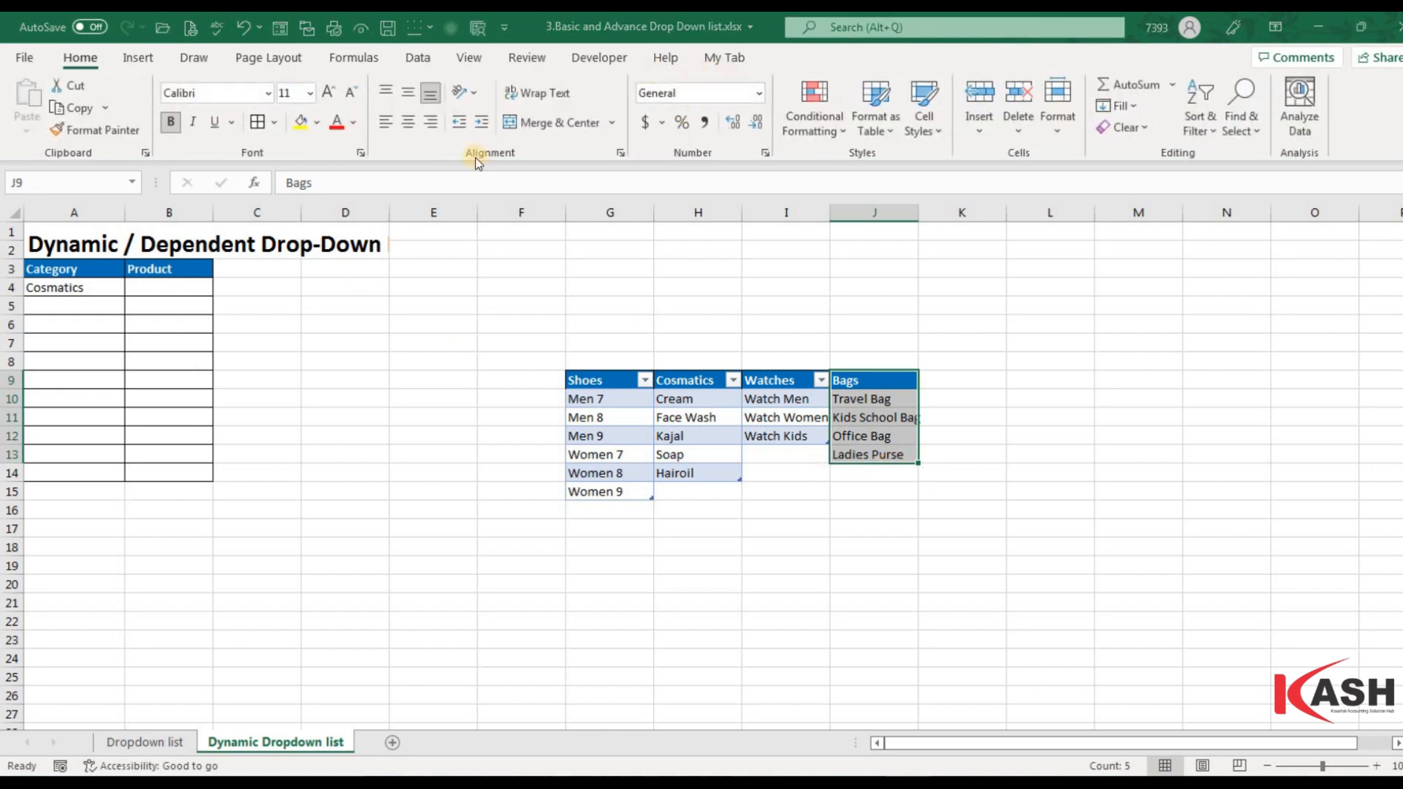
{"action": "key", "text": "ctrl+t"}
{"action": "left_click", "coordinate": [281, 460]}
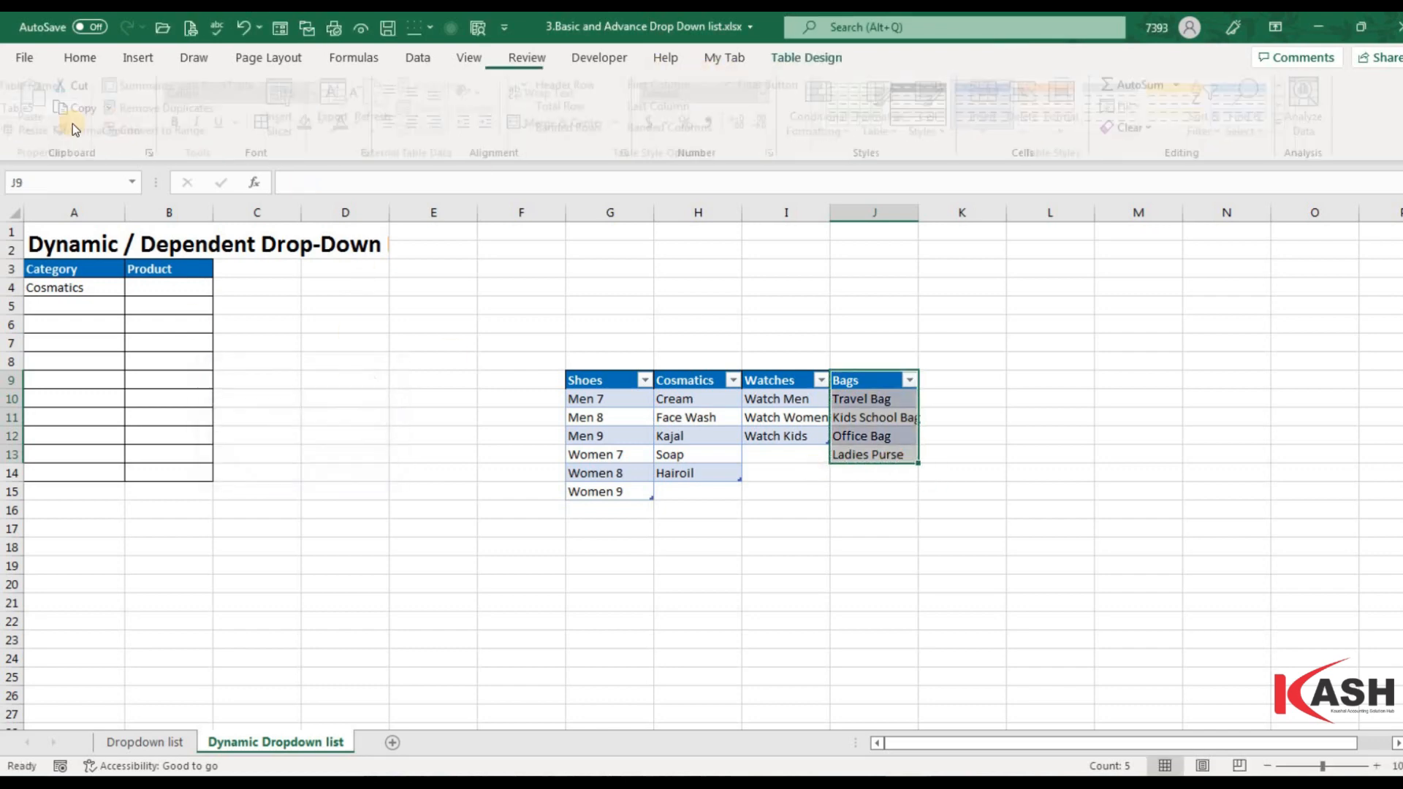
{"action": "left_click", "coordinate": [45, 107]}
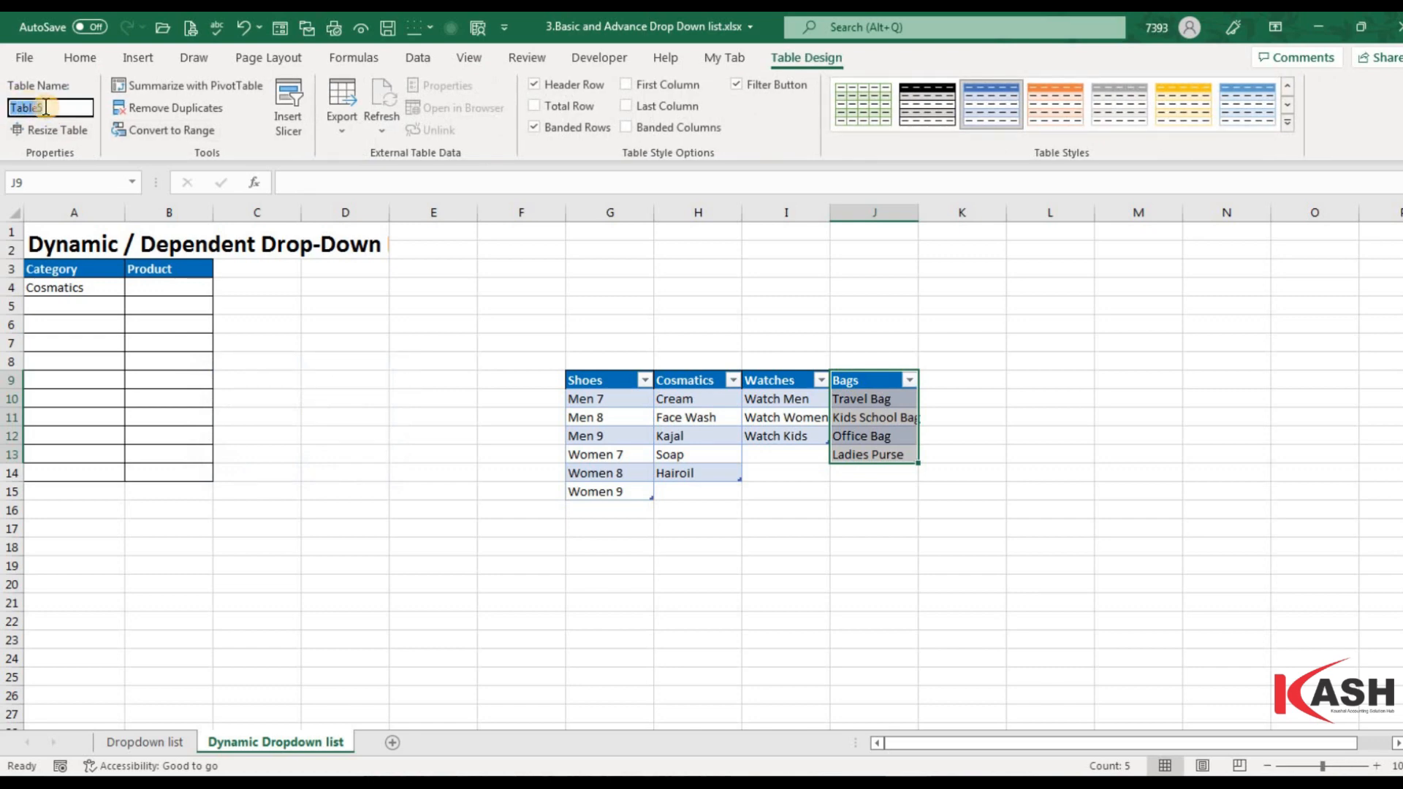
{"action": "type", "text": "Bags"}
{"action": "left_click", "coordinate": [610, 361]}
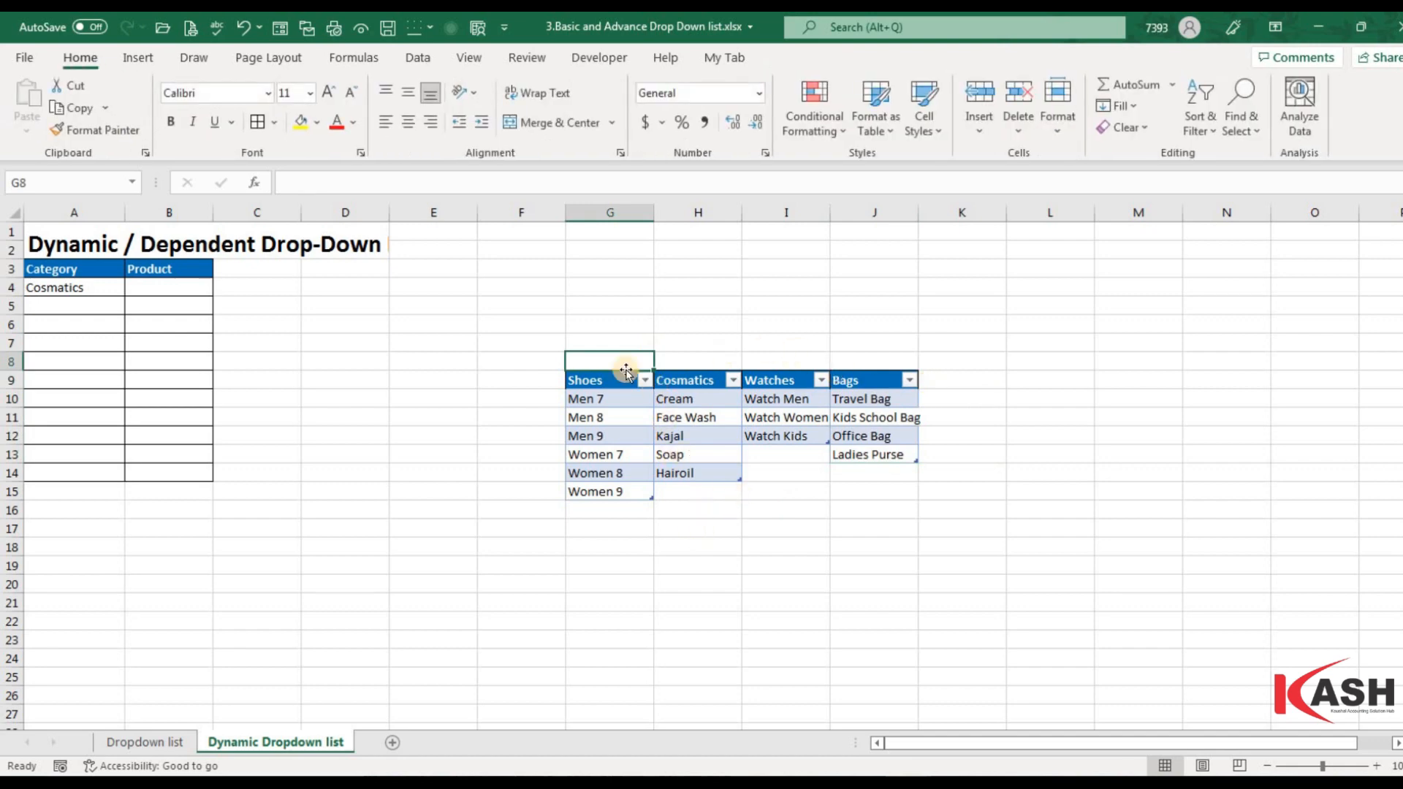
- Test the shoes table name by starting the formula =shoes in G18, and cancel the entry
{"action": "left_click", "coordinate": [622, 459]}
{"action": "left_click", "coordinate": [610, 384]}
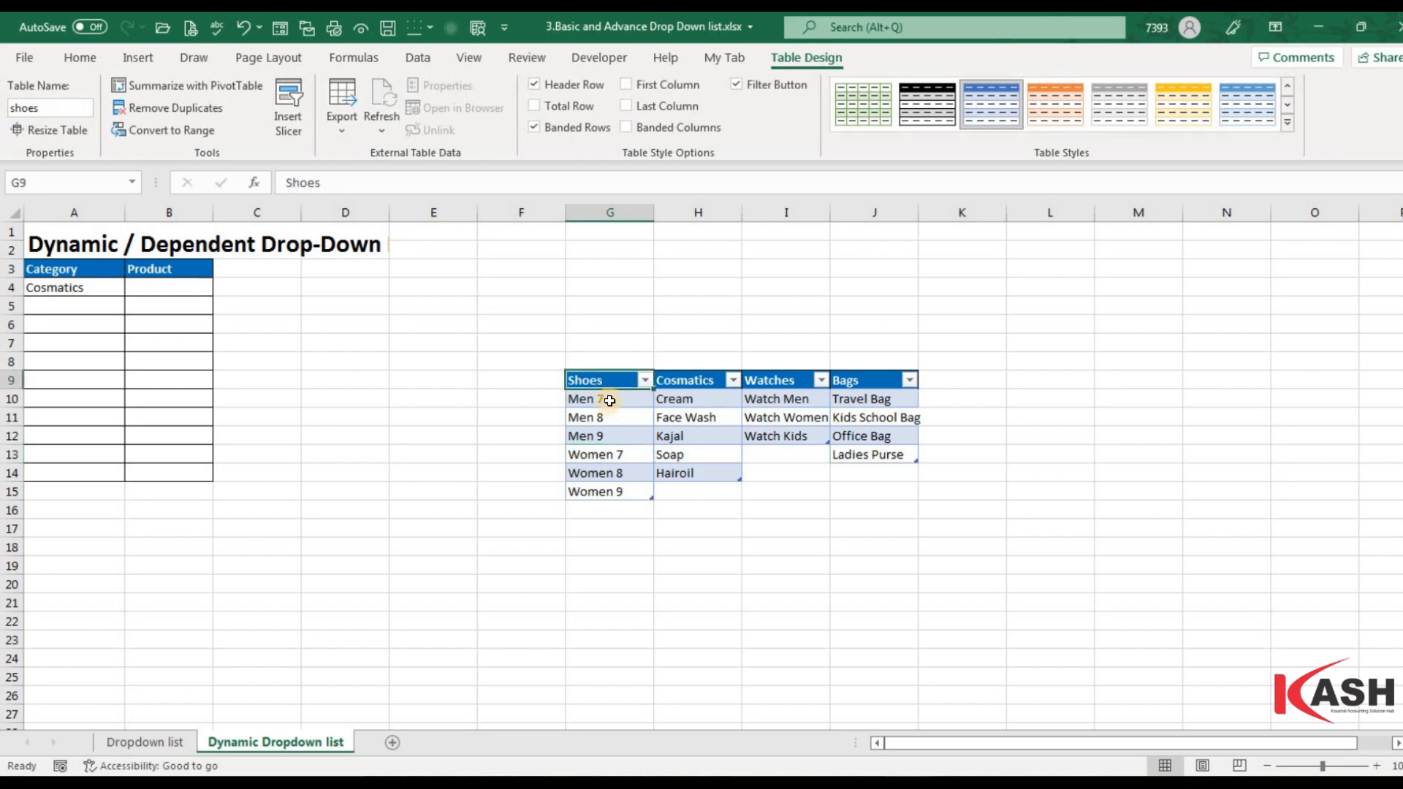
{"action": "left_click_drag", "start_coordinate": [610, 401], "coordinate": [586, 505]}
{"action": "left_click", "coordinate": [587, 548]}
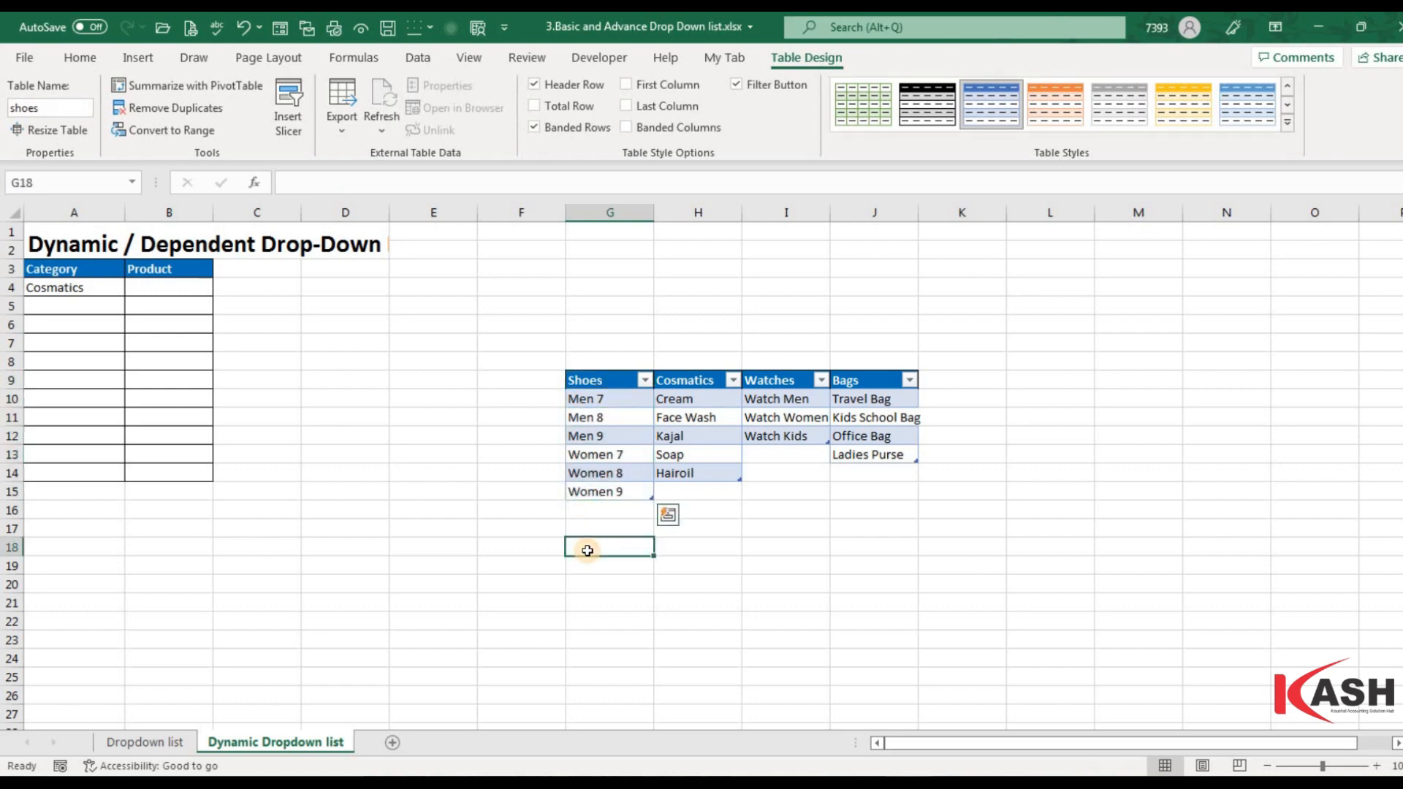
{"action": "type", "text": "="}
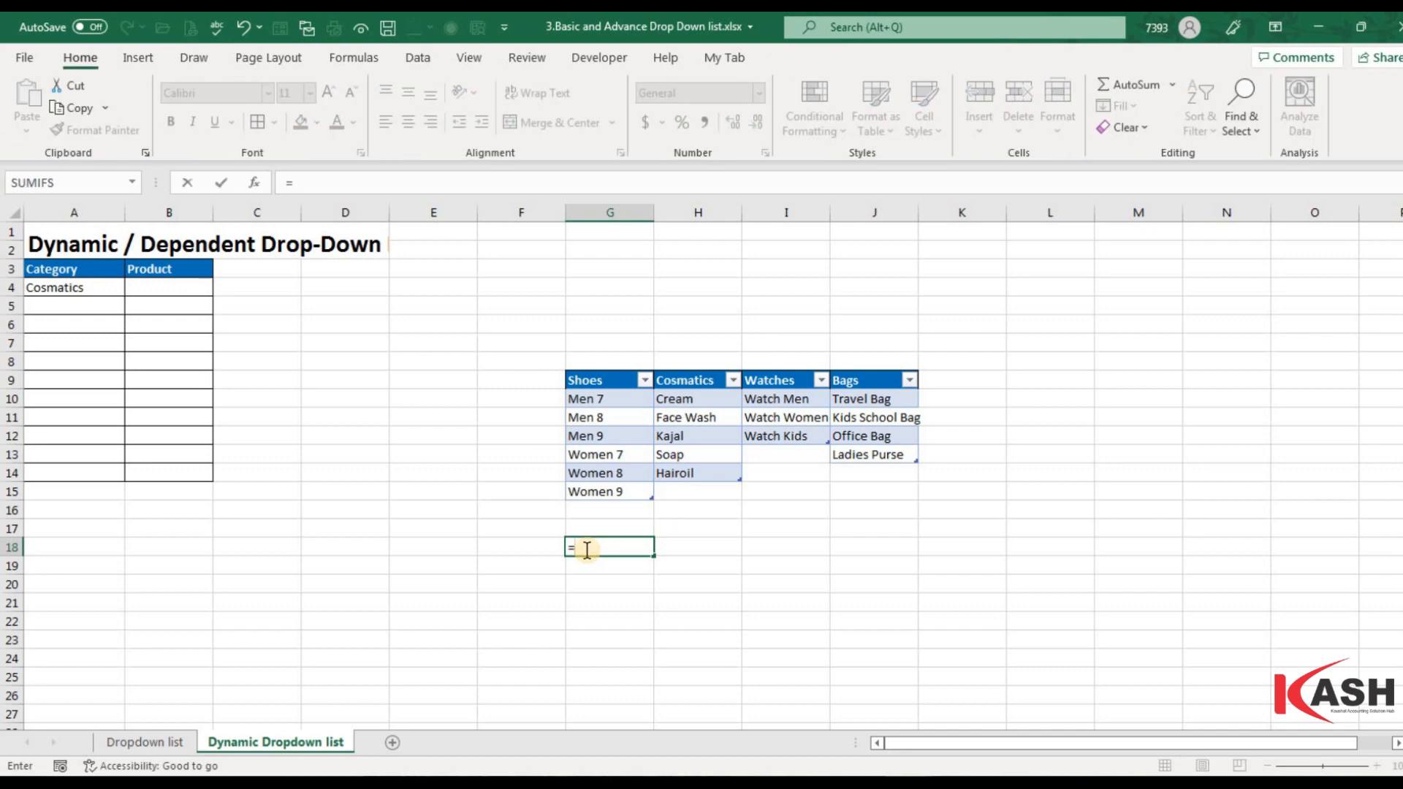
{"action": "type", "text": "shoes"}
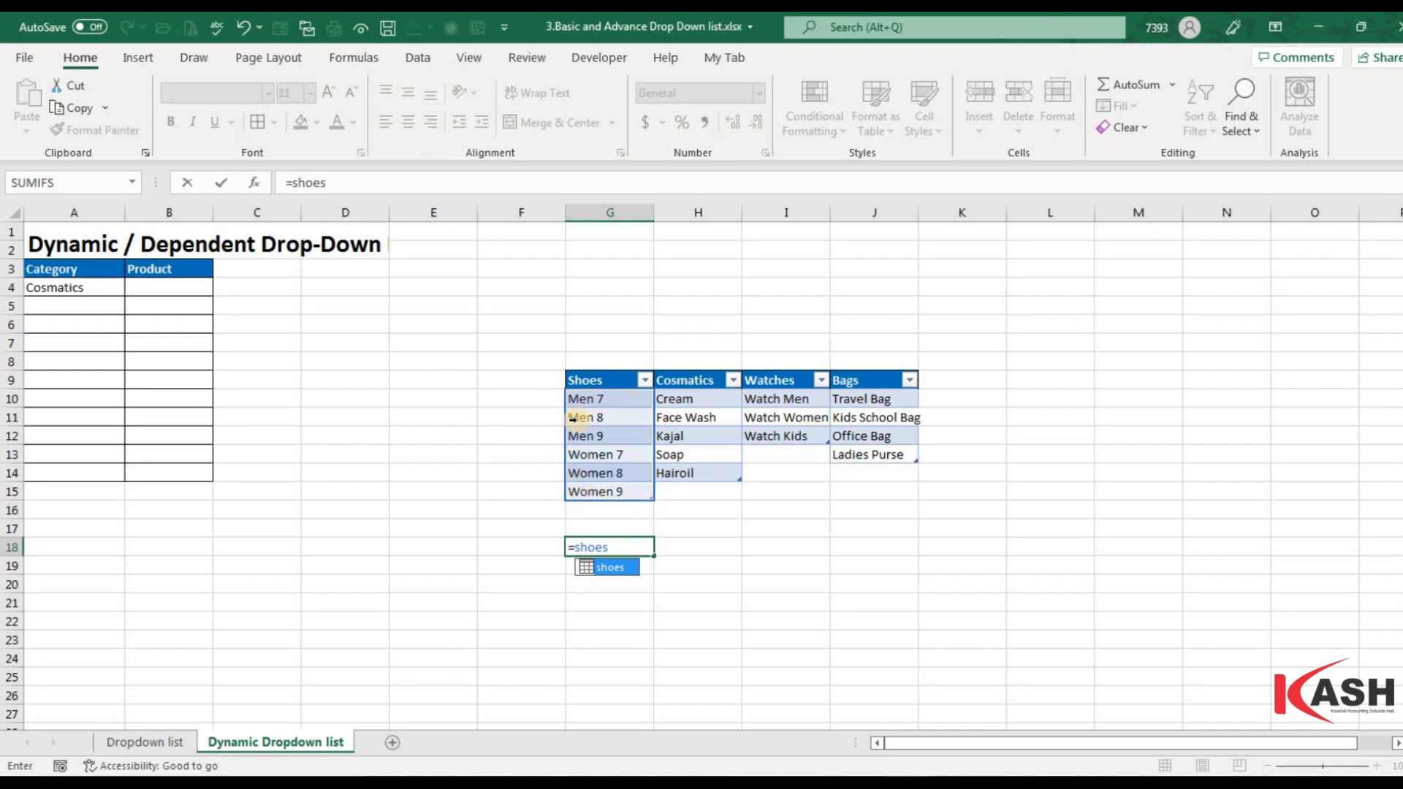
{"action": "key", "text": "Escape"}
{"action": "key", "text": "Escape"}
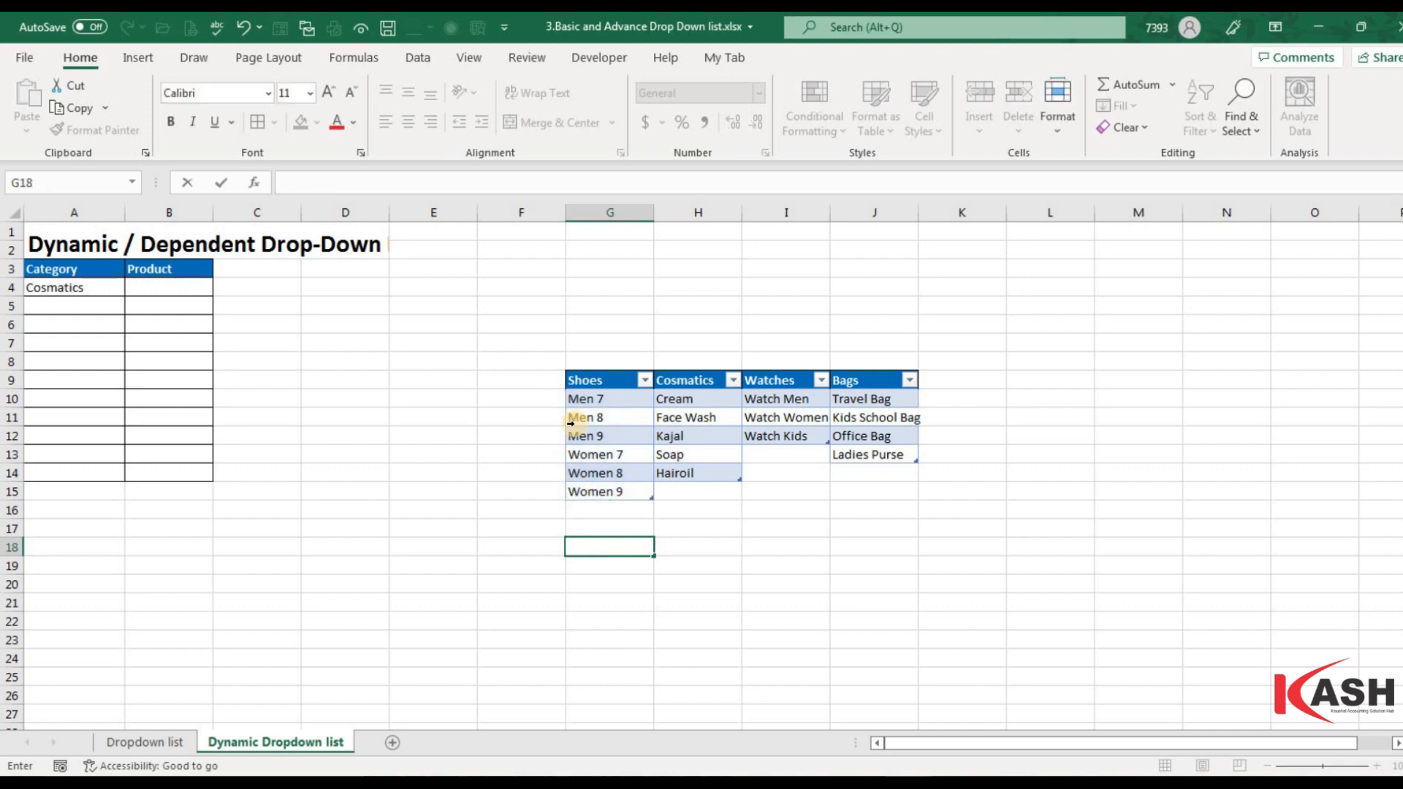
- Test the Bags table name by starting the formula =bags in G18, and clear the entry
{"action": "type", "text": "="}
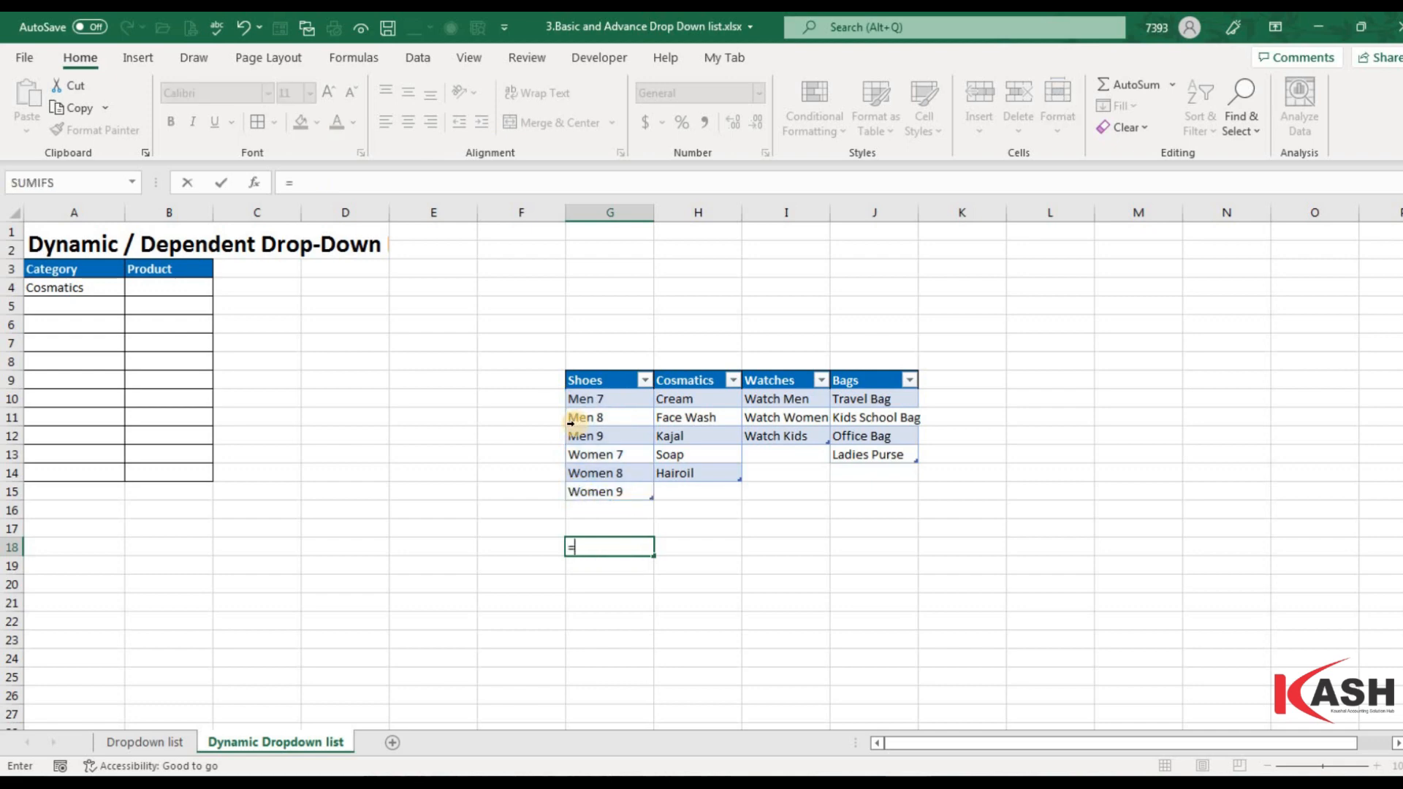
{"action": "type", "text": "bags"}
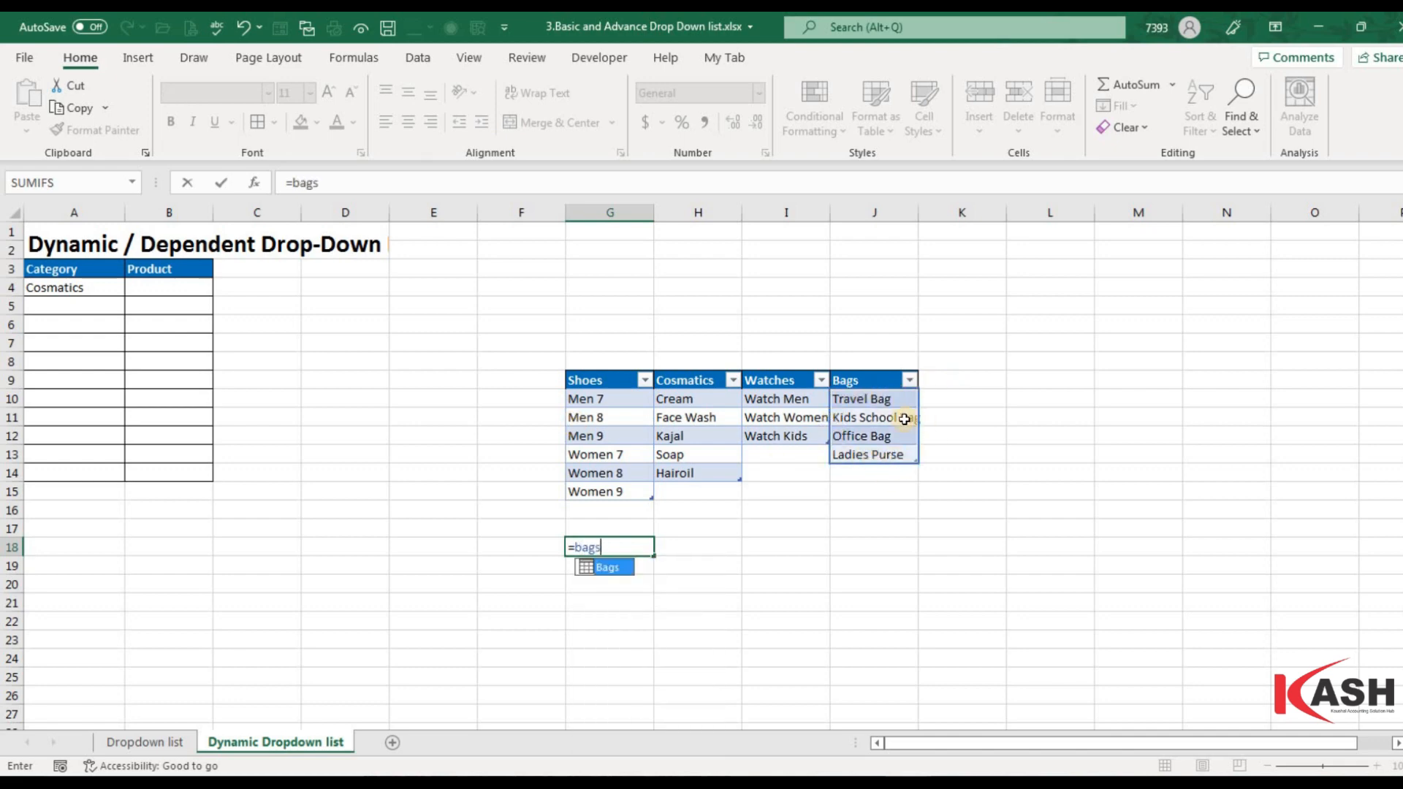
{"action": "key", "text": "BackSpace"}
{"action": "key", "text": "BackSpace"}
{"action": "key", "text": "BackSpace"}
{"action": "key", "text": "BackSpace"}
{"action": "key", "text": "BackSpace"}
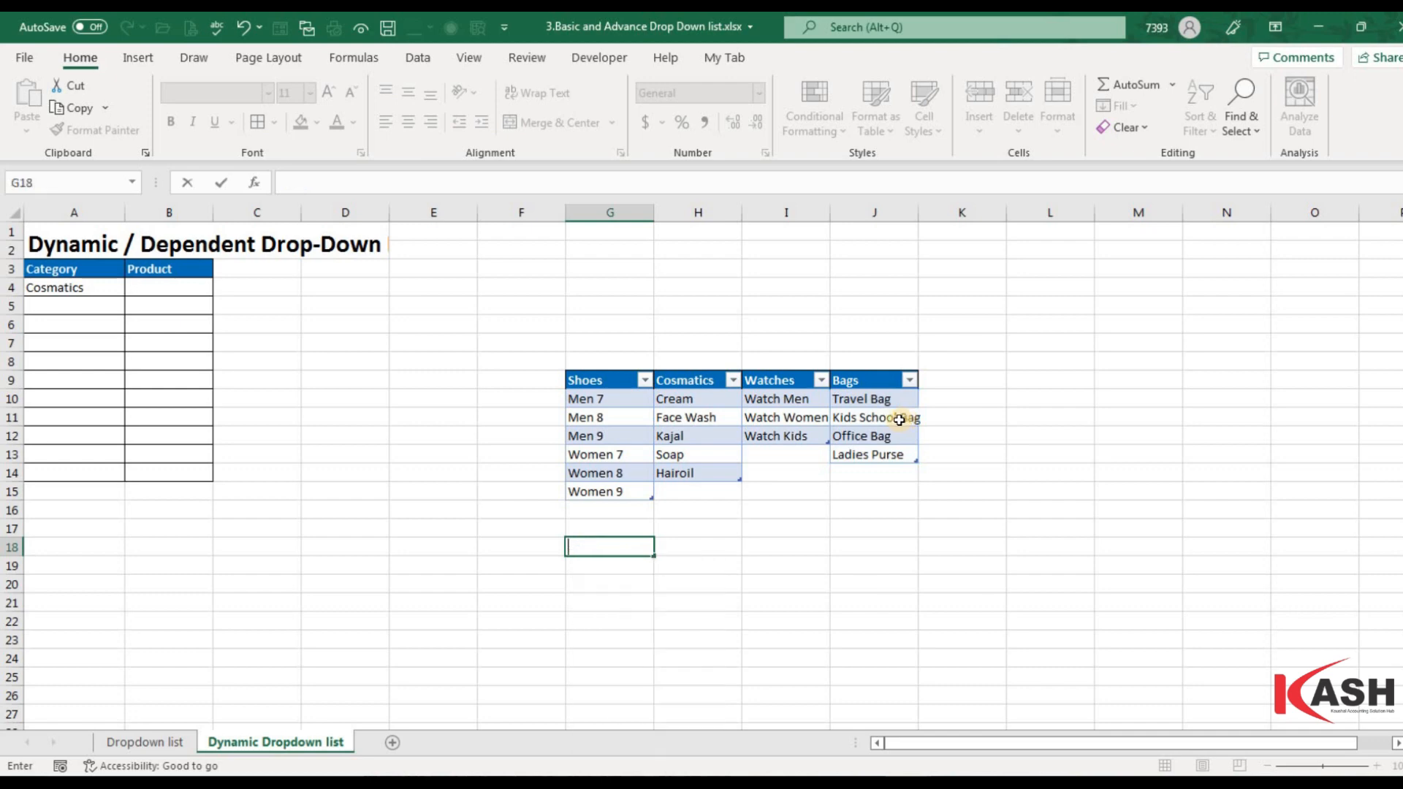
{"action": "left_click_drag", "start_coordinate": [603, 400], "coordinate": [614, 491]}
{"action": "left_click_drag", "start_coordinate": [671, 400], "coordinate": [690, 471]}
{"action": "left_click_drag", "start_coordinate": [786, 399], "coordinate": [776, 436]}
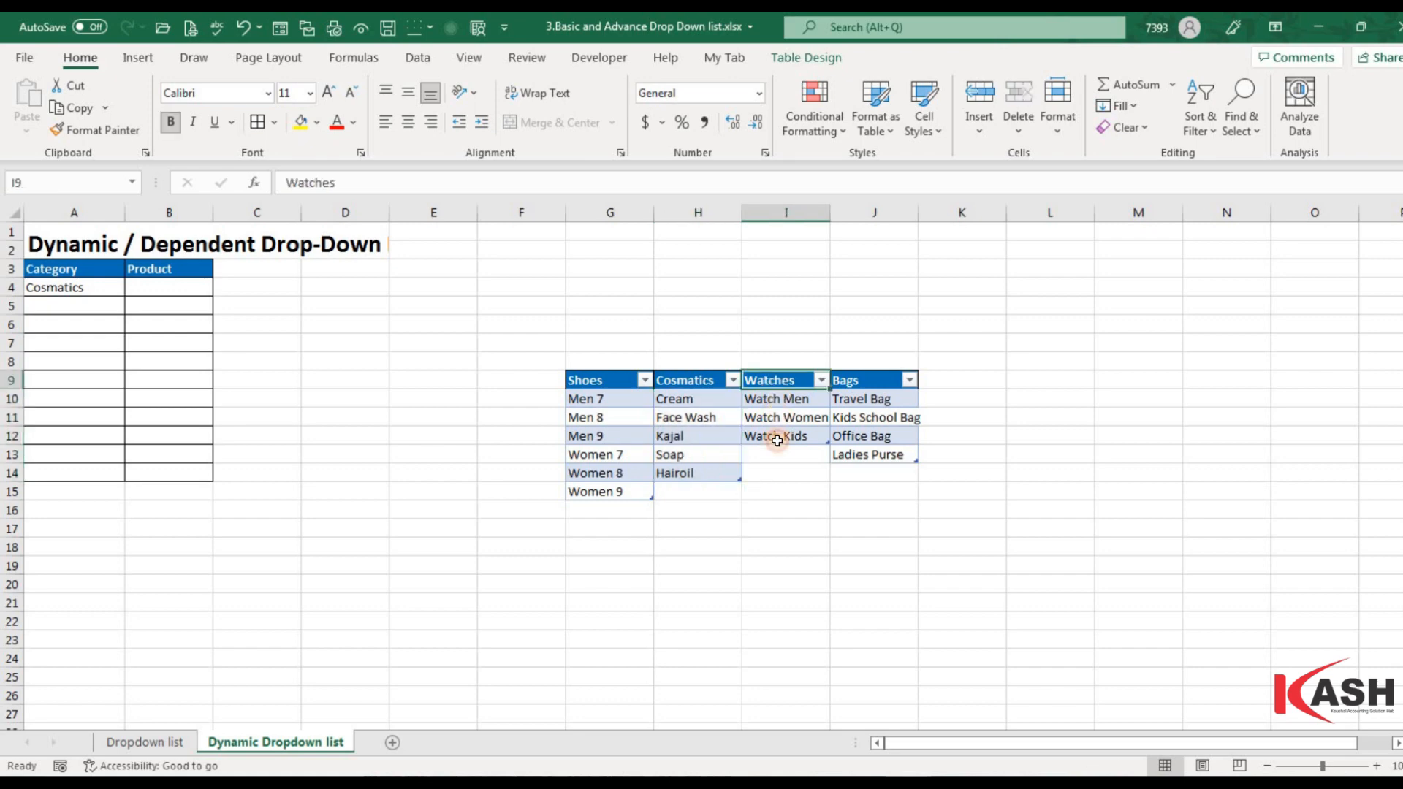
{"action": "left_click_drag", "start_coordinate": [874, 394], "coordinate": [875, 456]}
{"action": "left_click", "coordinate": [986, 431]}
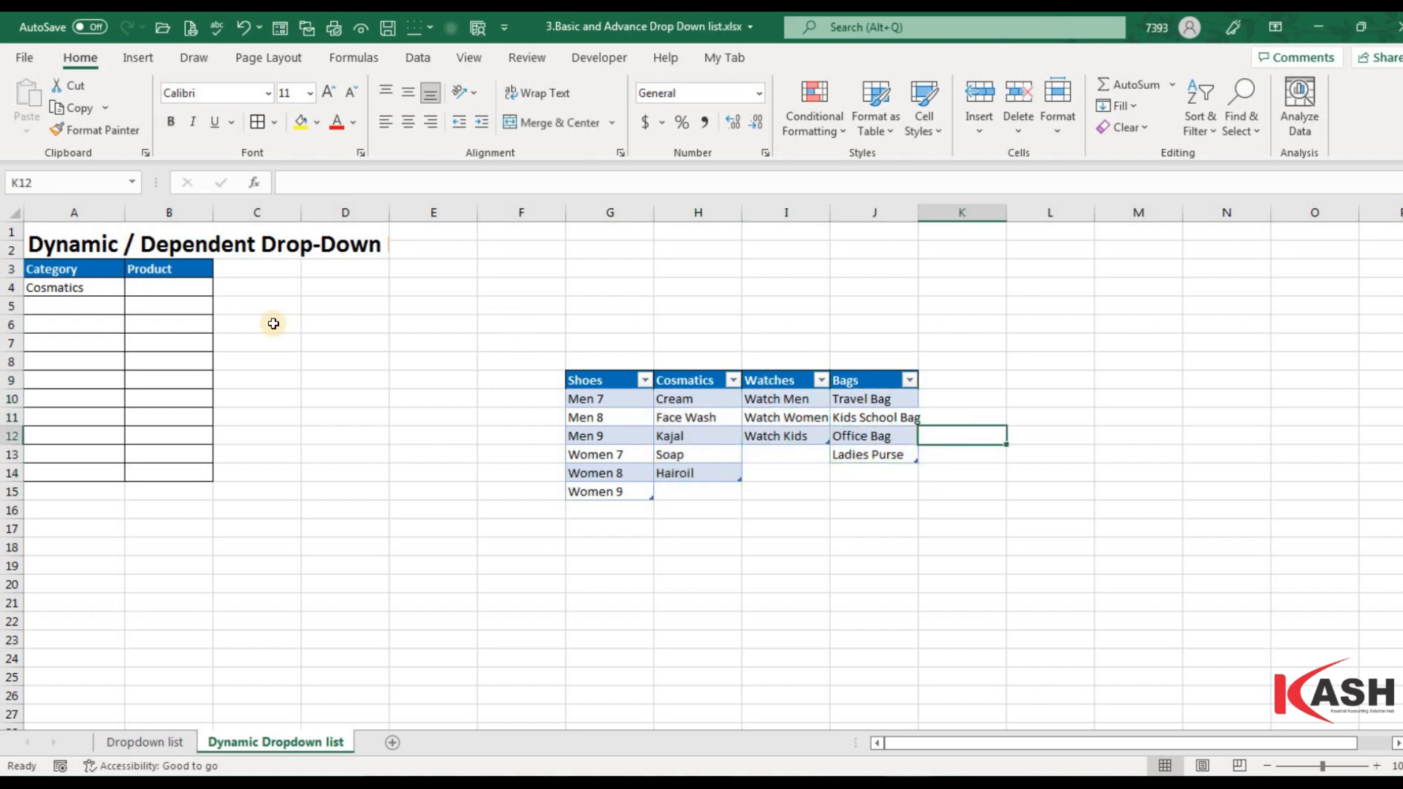
- Enter the function name indirect as a plain-text note in cell D6
{"action": "left_click", "coordinate": [331, 318]}
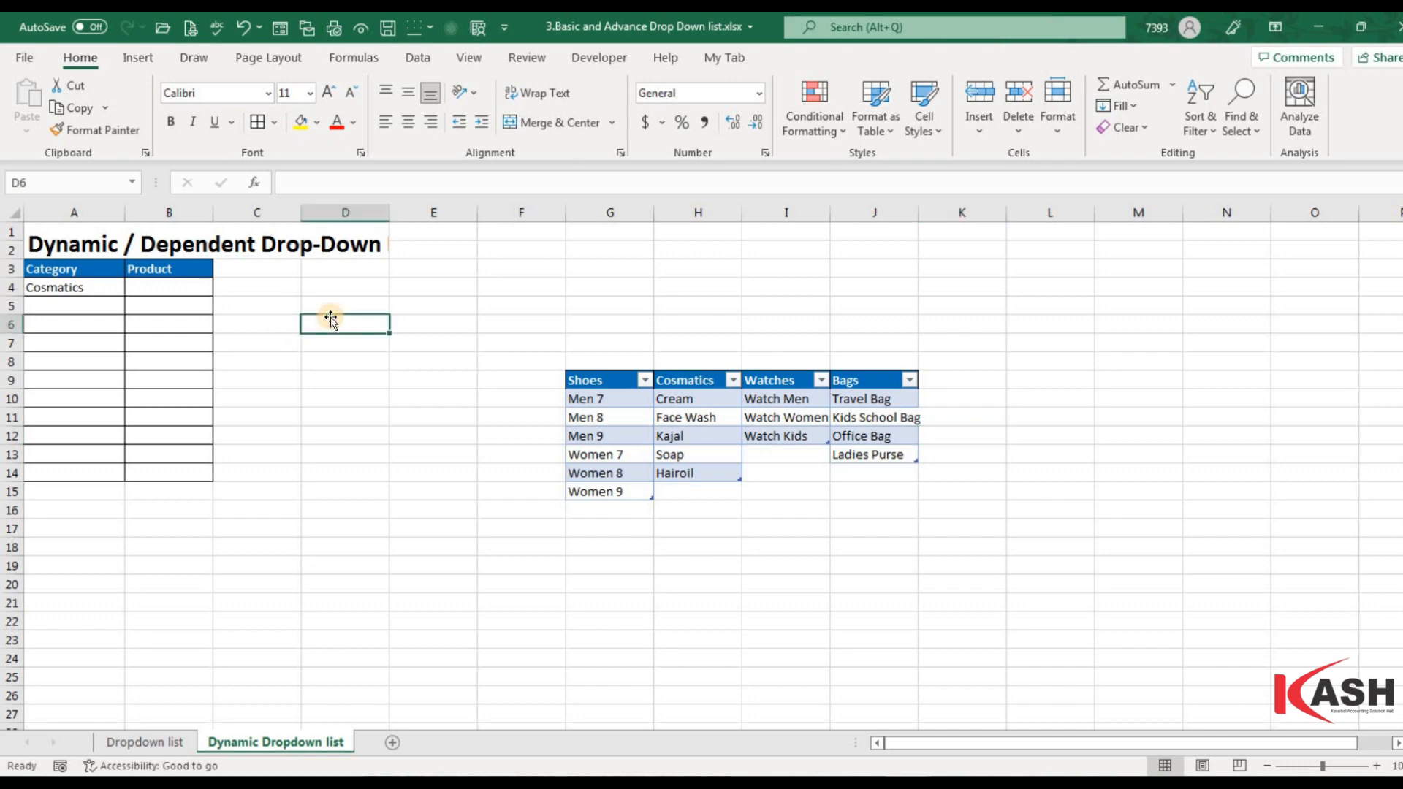
{"action": "type", "text": "indirect"}
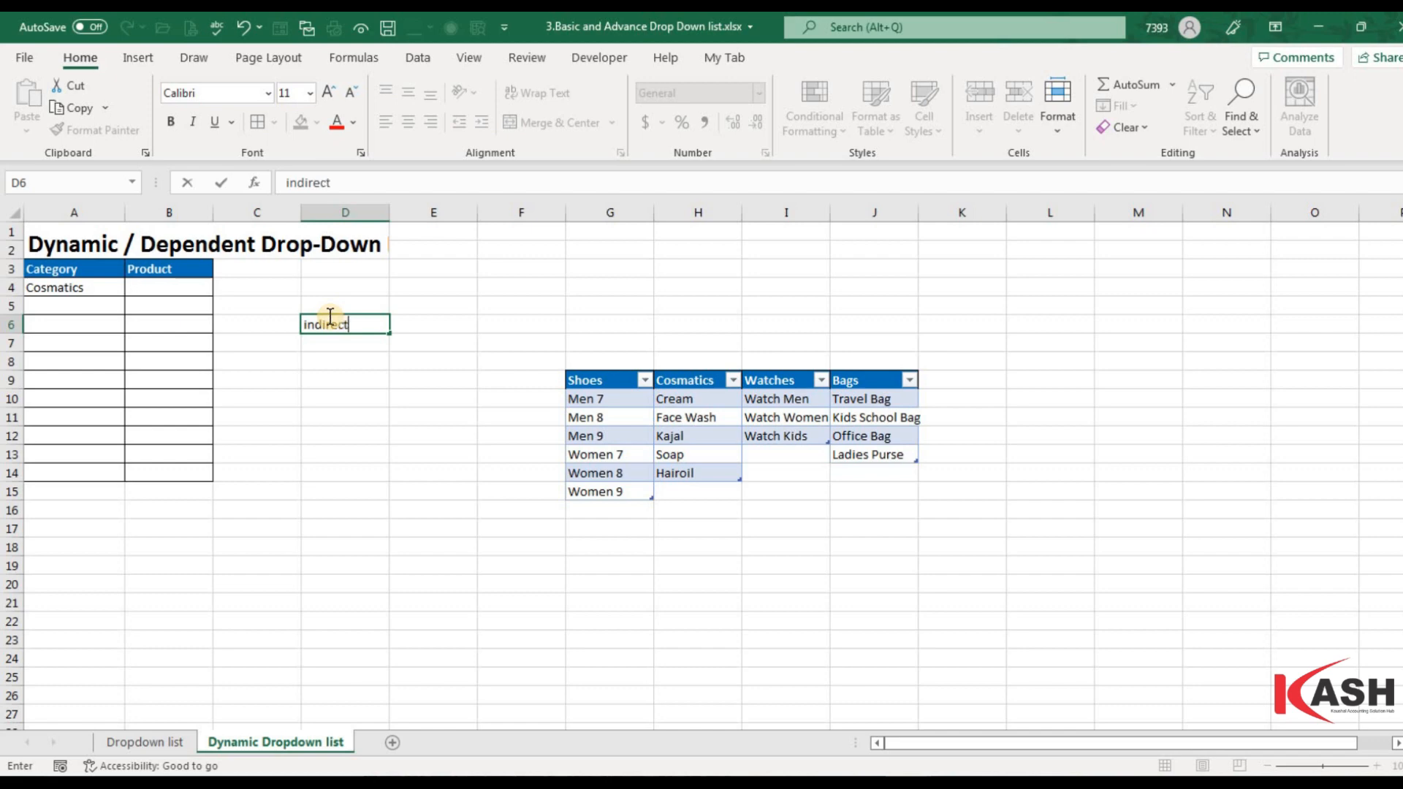
{"action": "key", "text": "Return"}
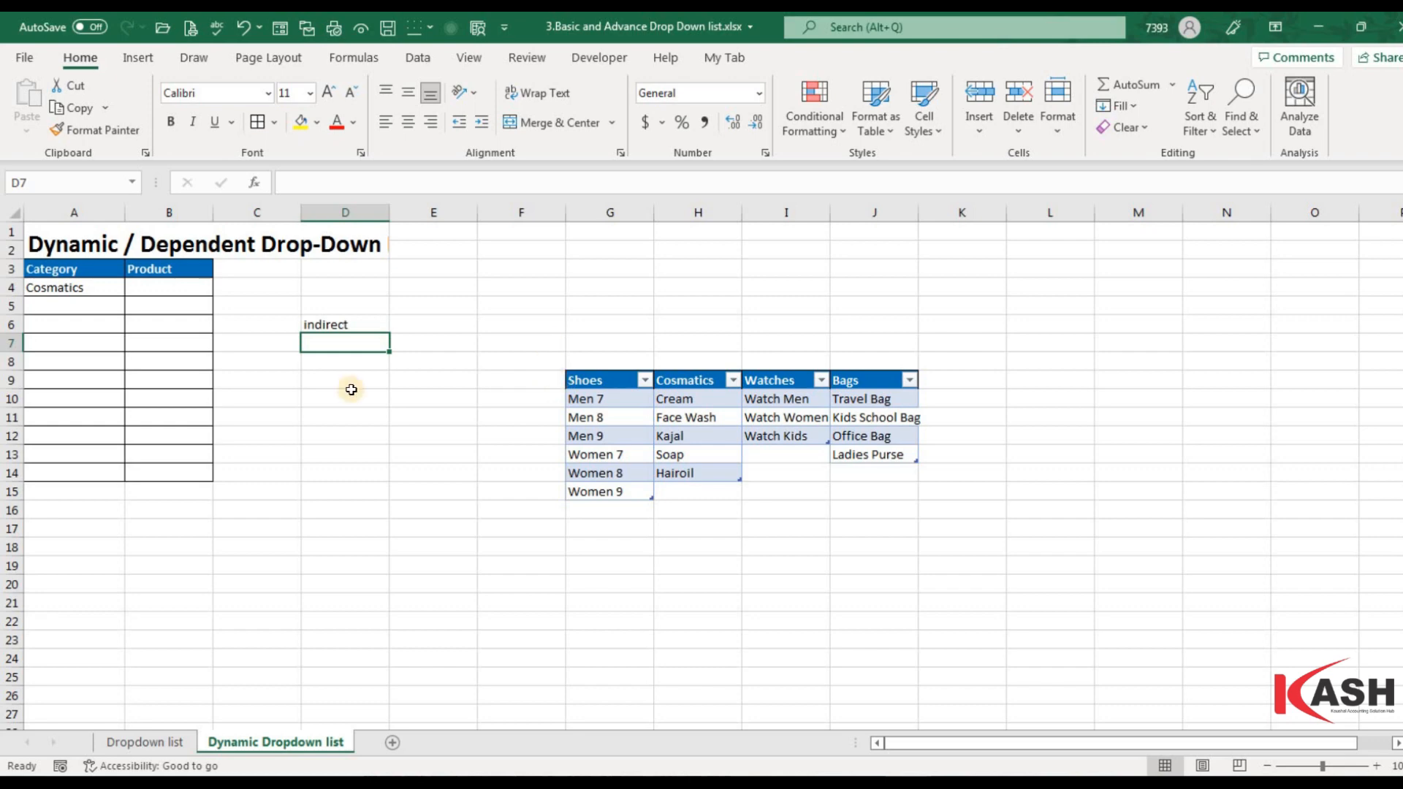
- Enter the sample text abc in cell H1 and select the neighbouring cell G1
{"action": "left_click", "coordinate": [609, 233]}
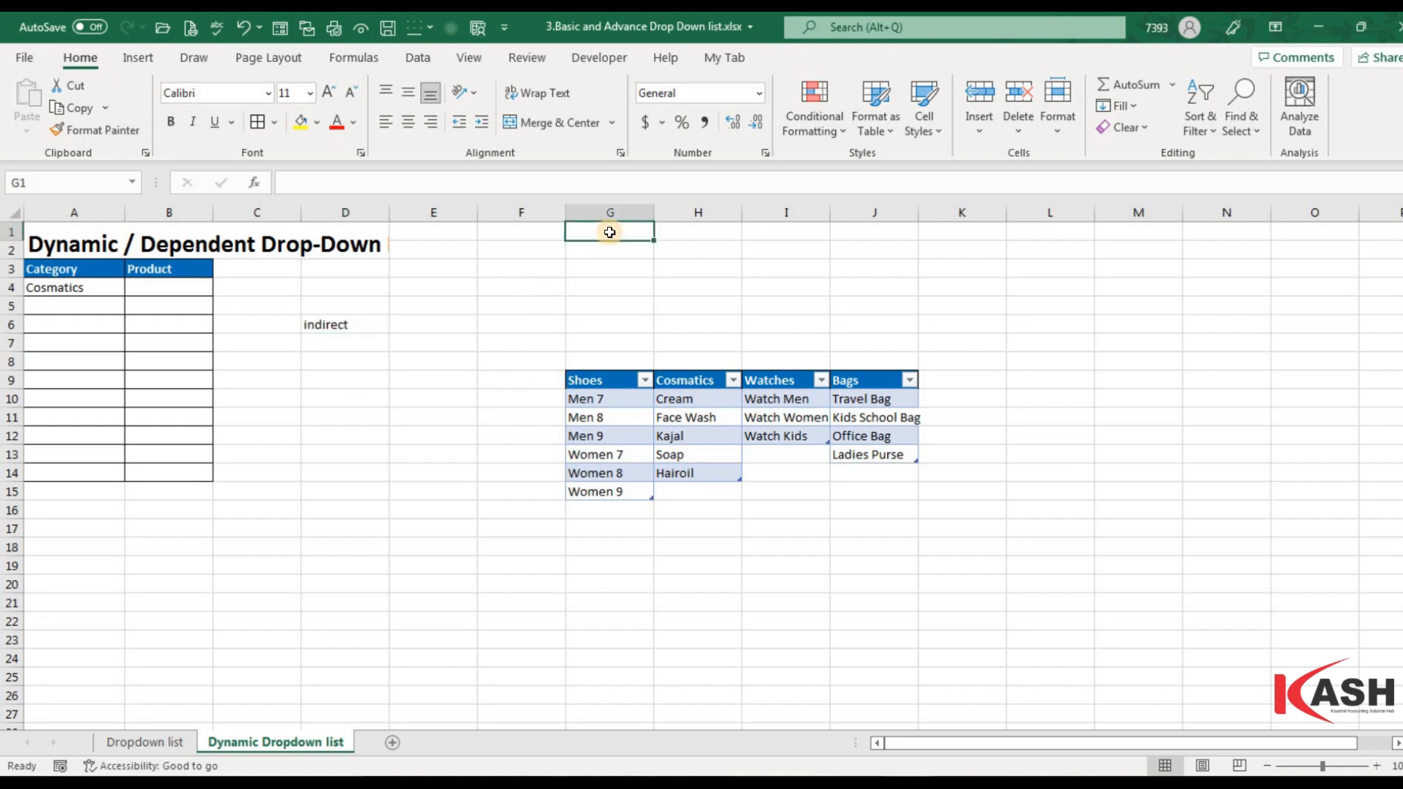
{"action": "left_click", "coordinate": [689, 235]}
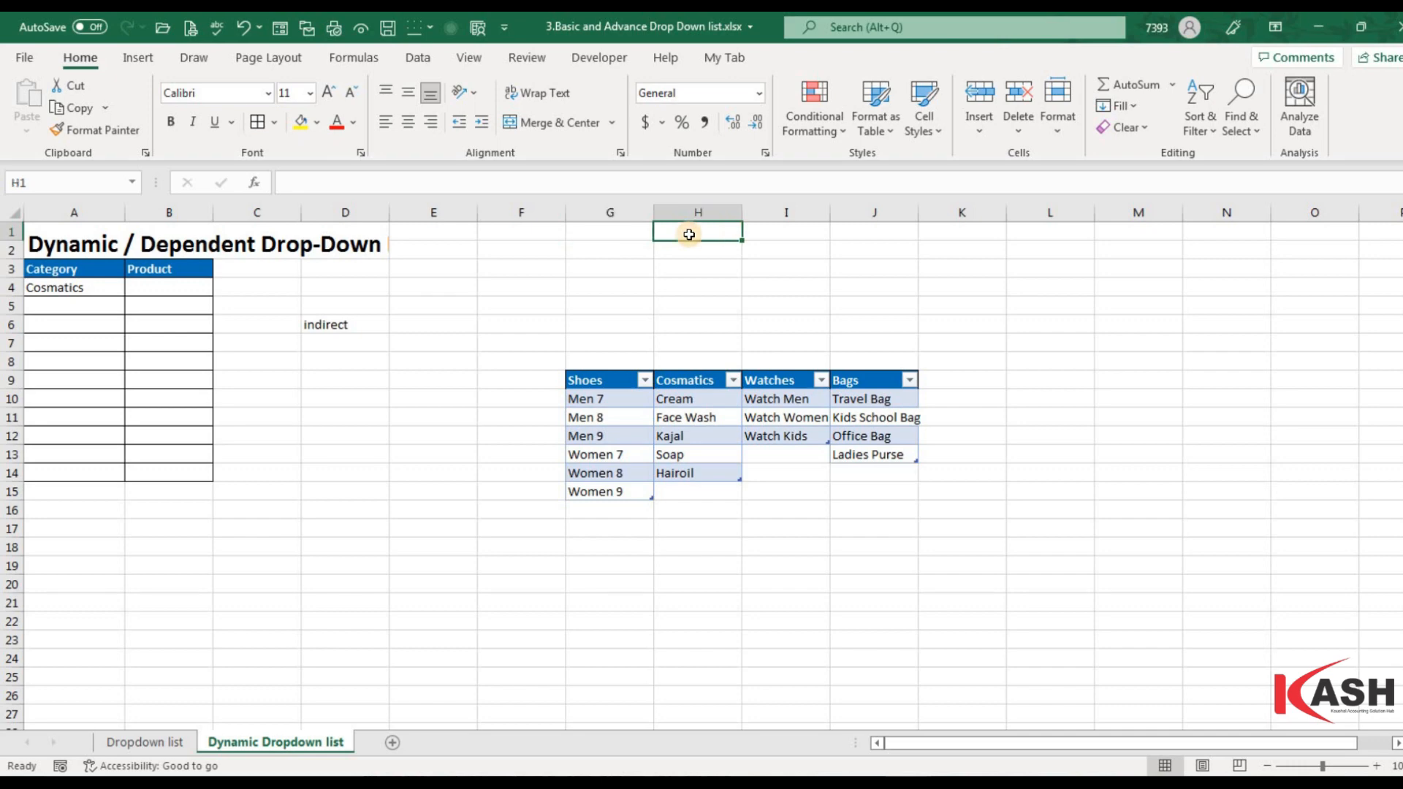
{"action": "type", "text": "ab"}
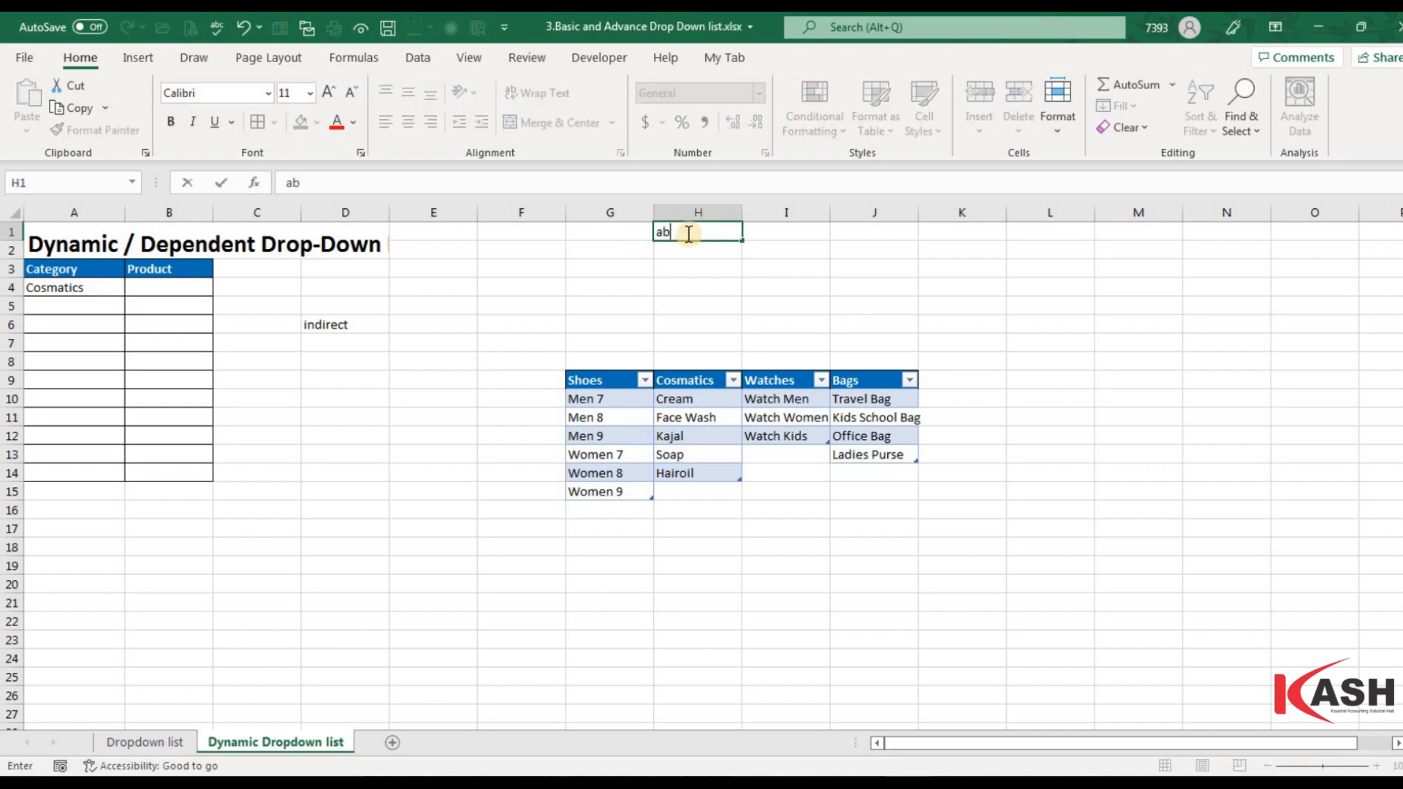
{"action": "type", "text": "c"}
{"action": "key", "text": "Return"}
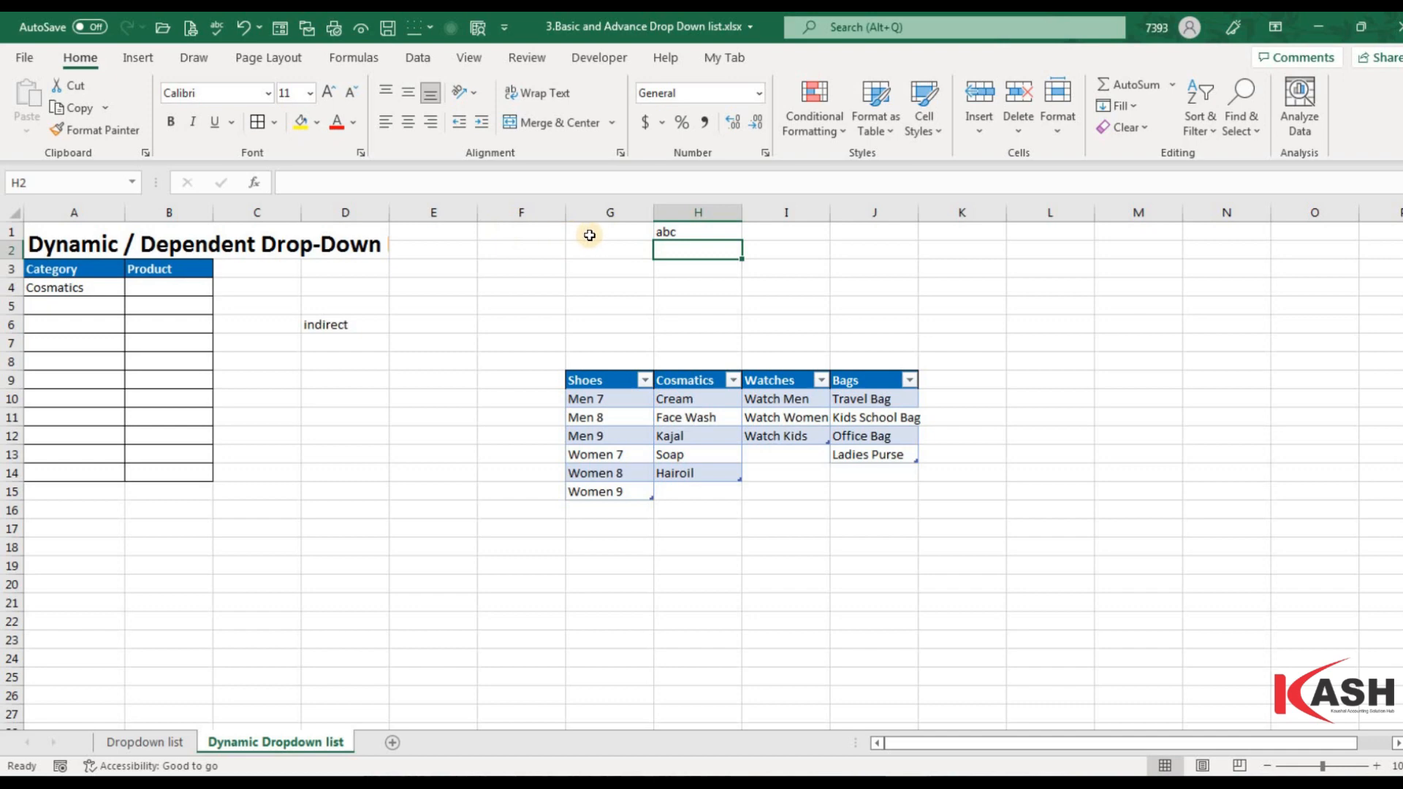
{"action": "left_click", "coordinate": [589, 235]}
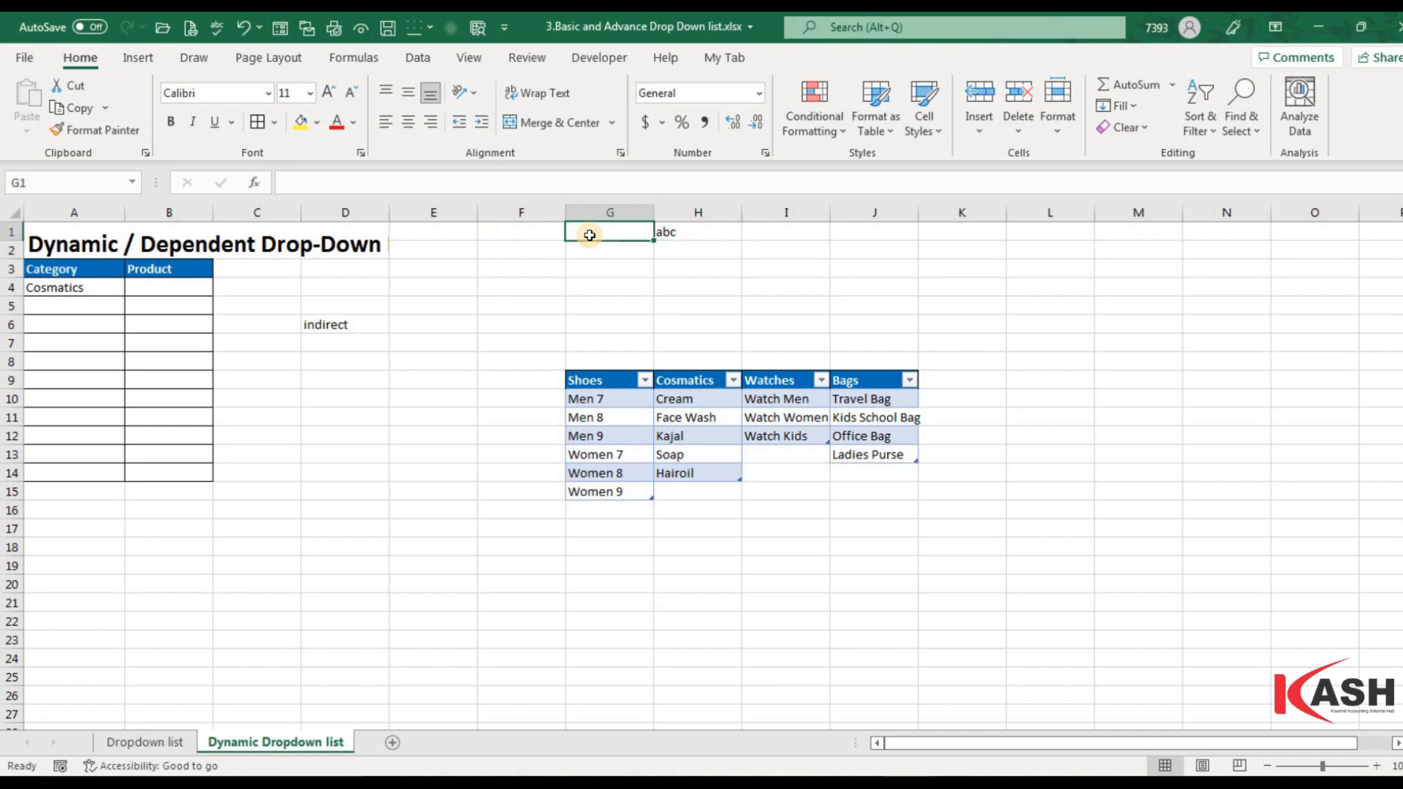
- Enter h1 in cell G1 and the formula =INDIRECT(G1) in cell D7
{"action": "type", "text": "h1"}
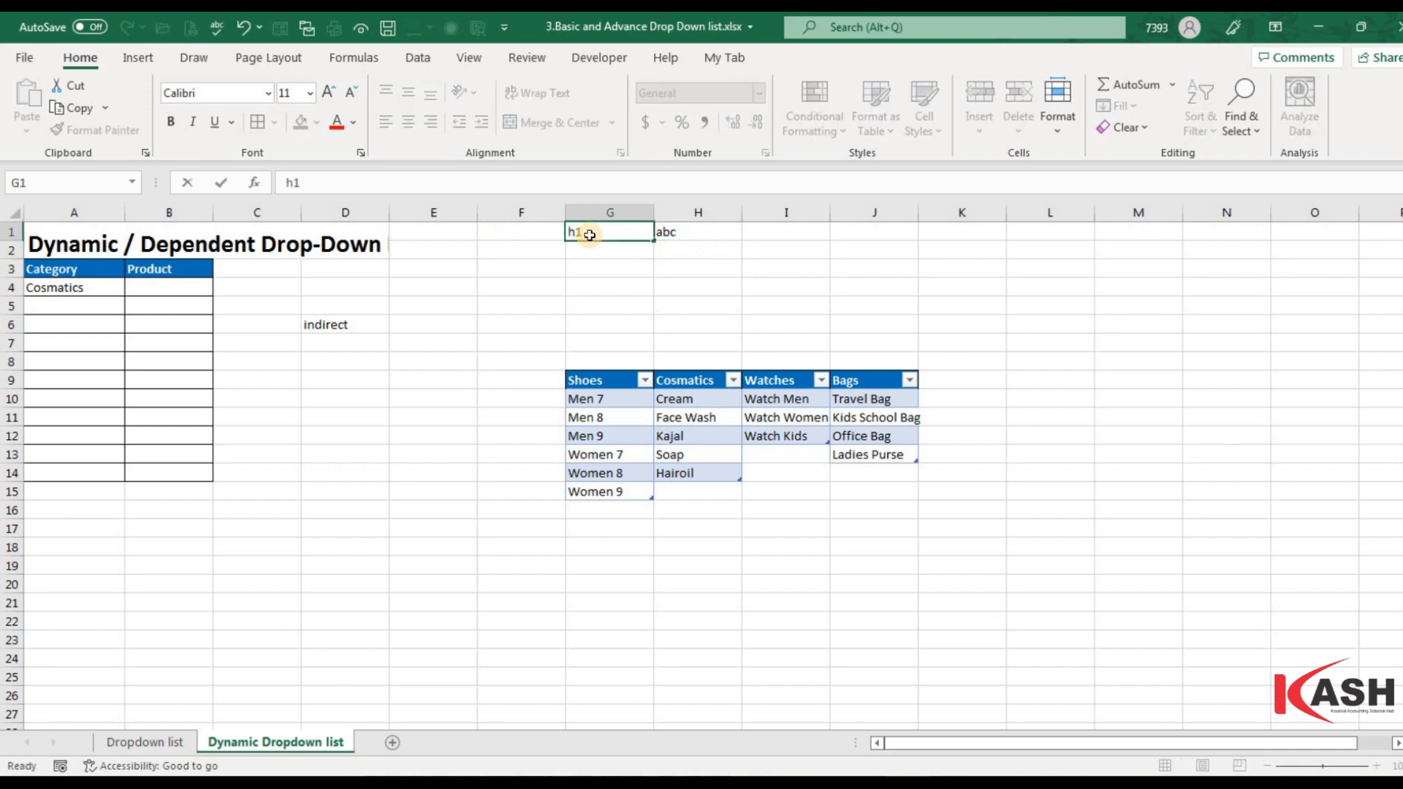
{"action": "left_click", "coordinate": [359, 345]}
{"action": "type", "text": "="}
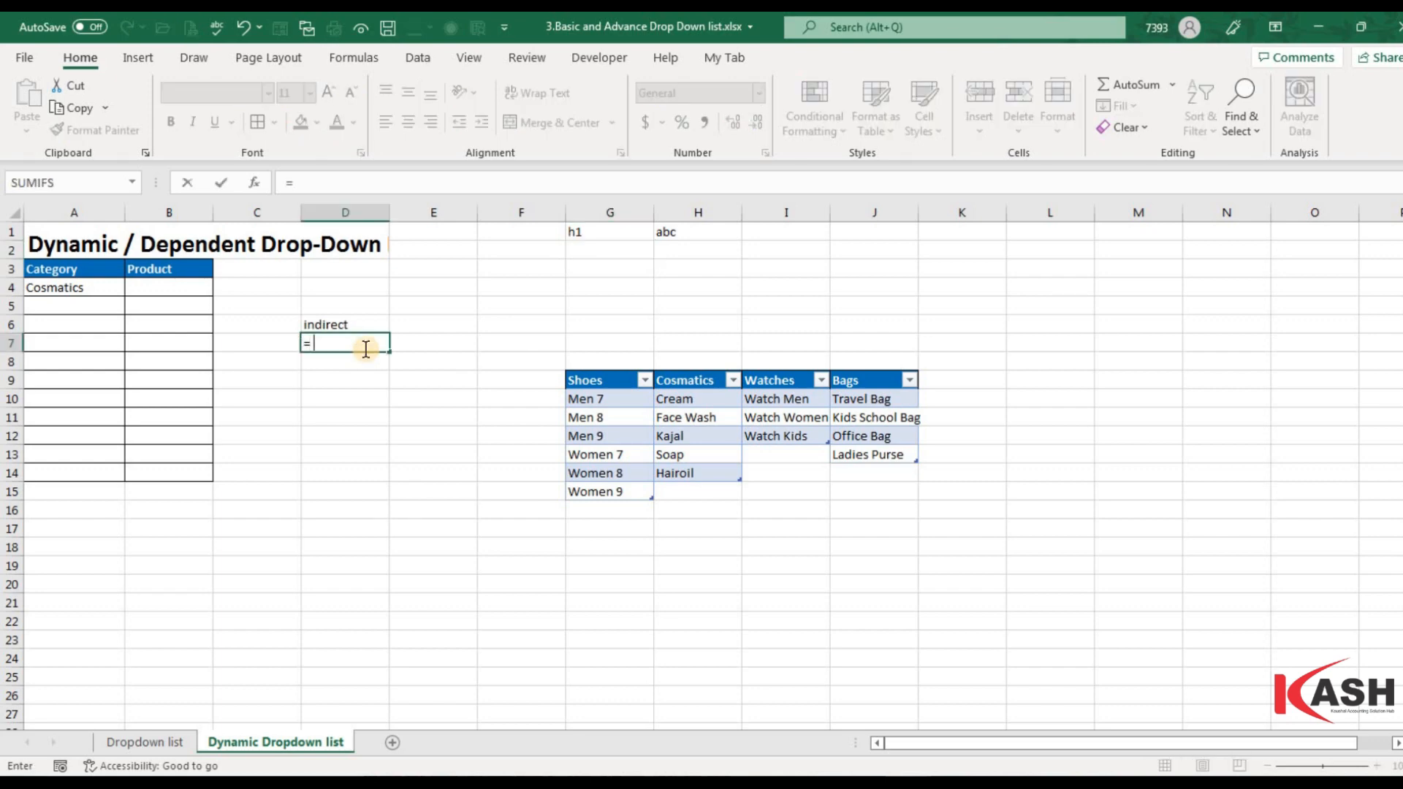
{"action": "type", "text": "indir"}
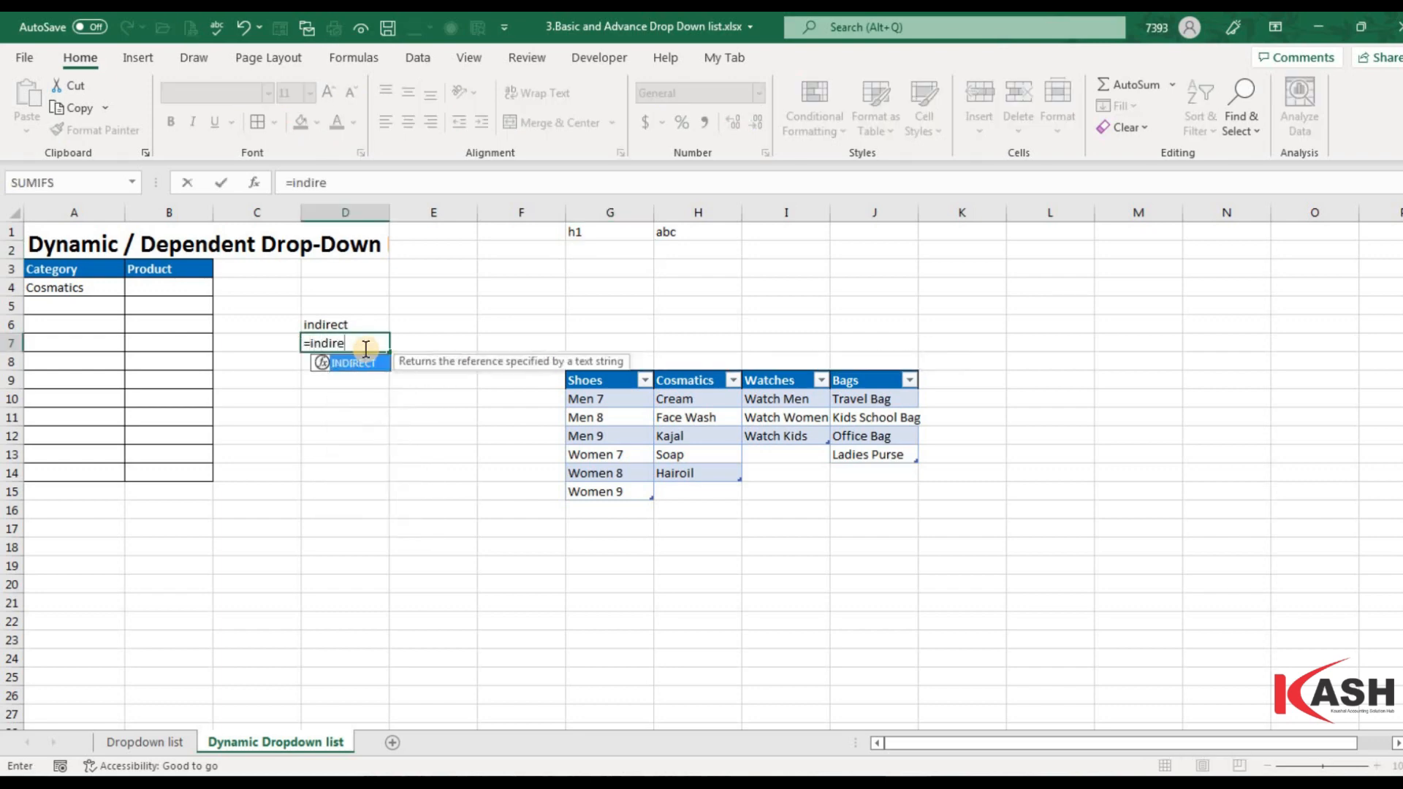
{"action": "type", "text": "e"}
{"action": "key", "text": "Tab"}
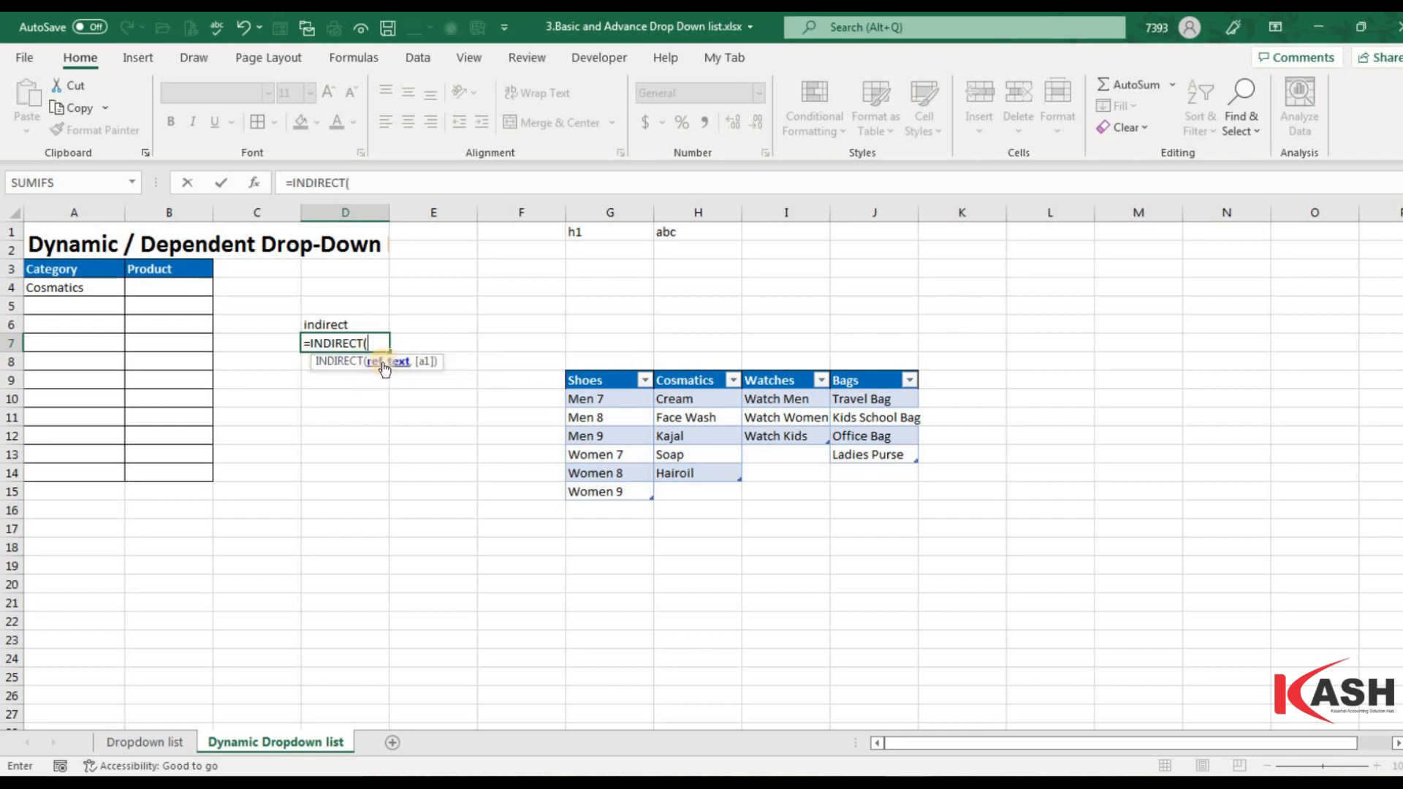
{"action": "left_click", "coordinate": [616, 229]}
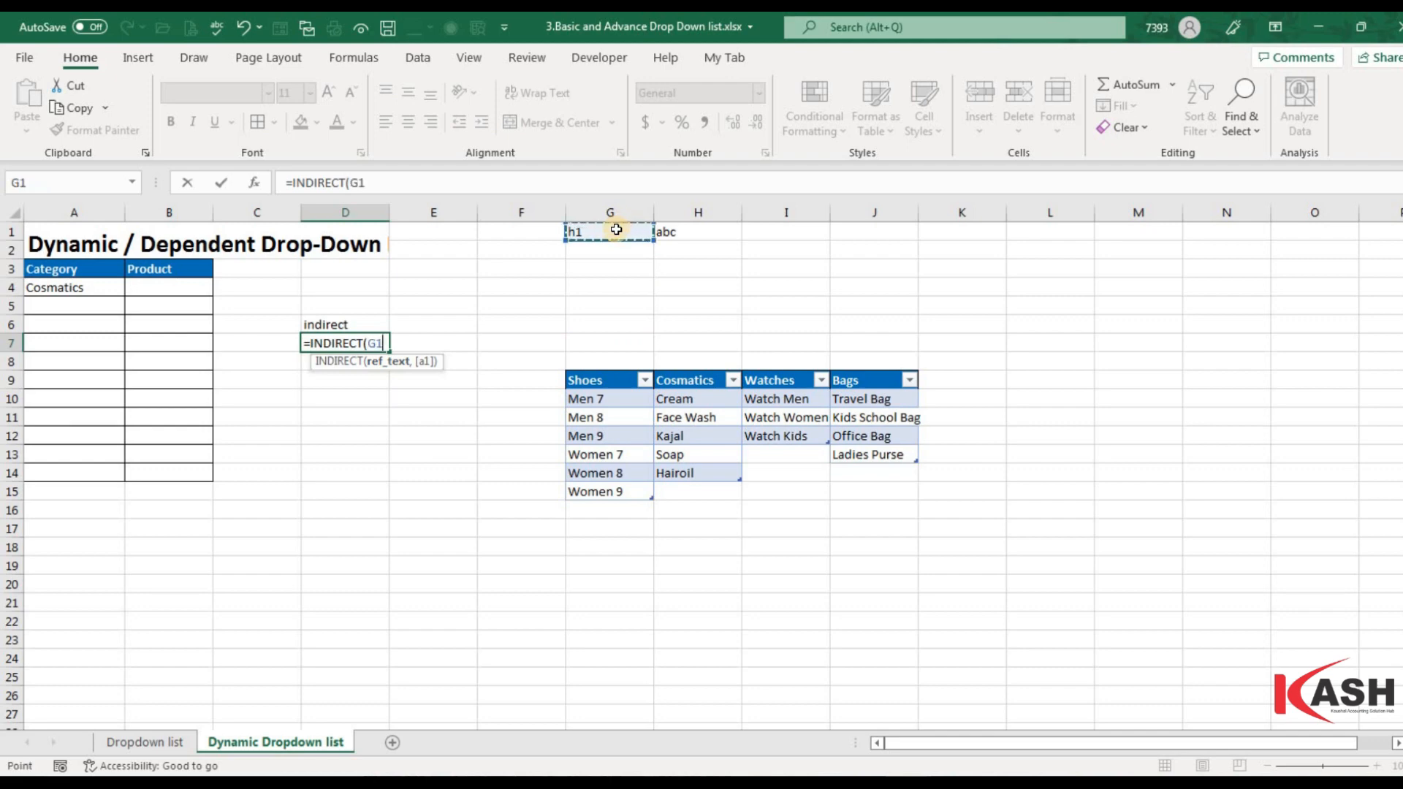
{"action": "key", "text": "Return"}
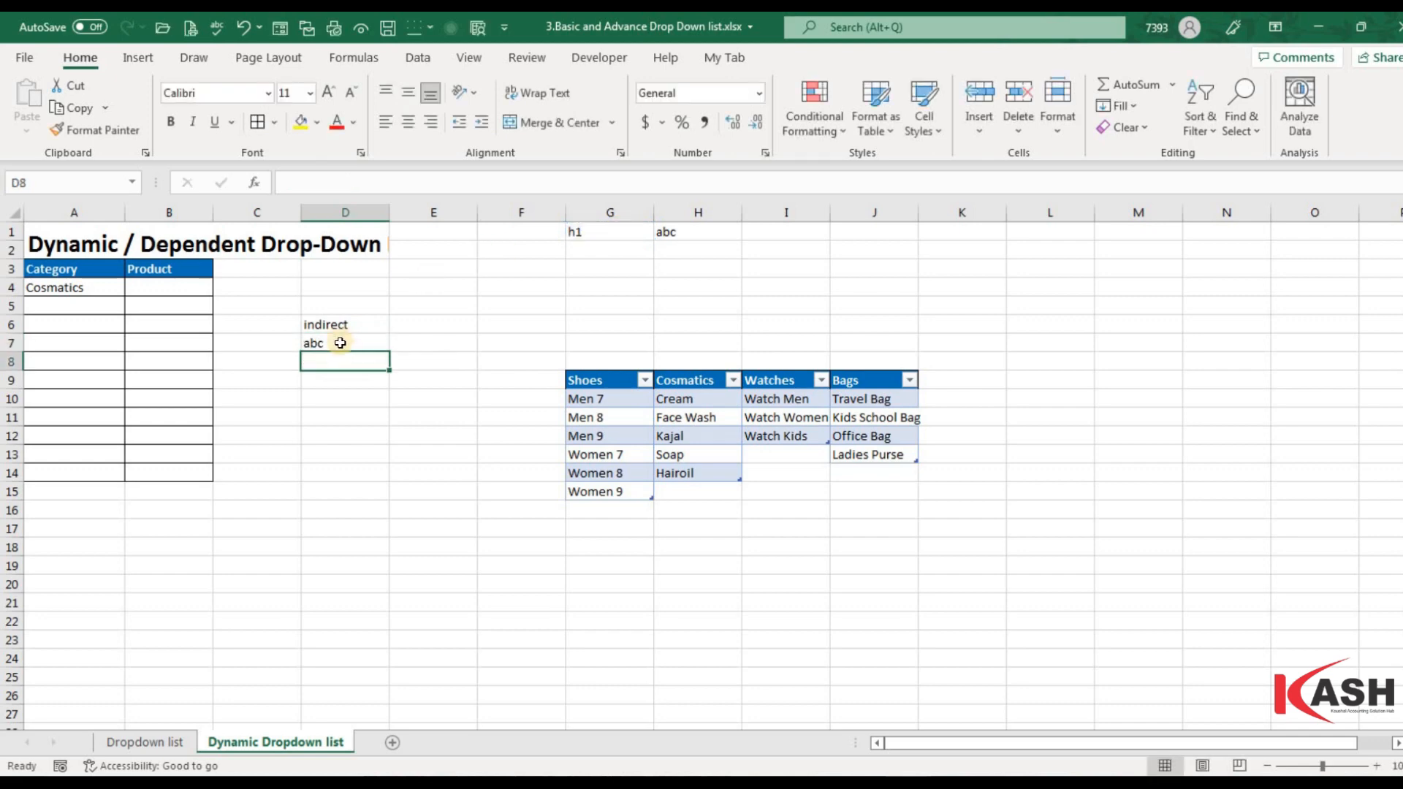
- Inspect the INDIRECT formula in D7 and the referenced cell G1
{"action": "left_click", "coordinate": [340, 343]}
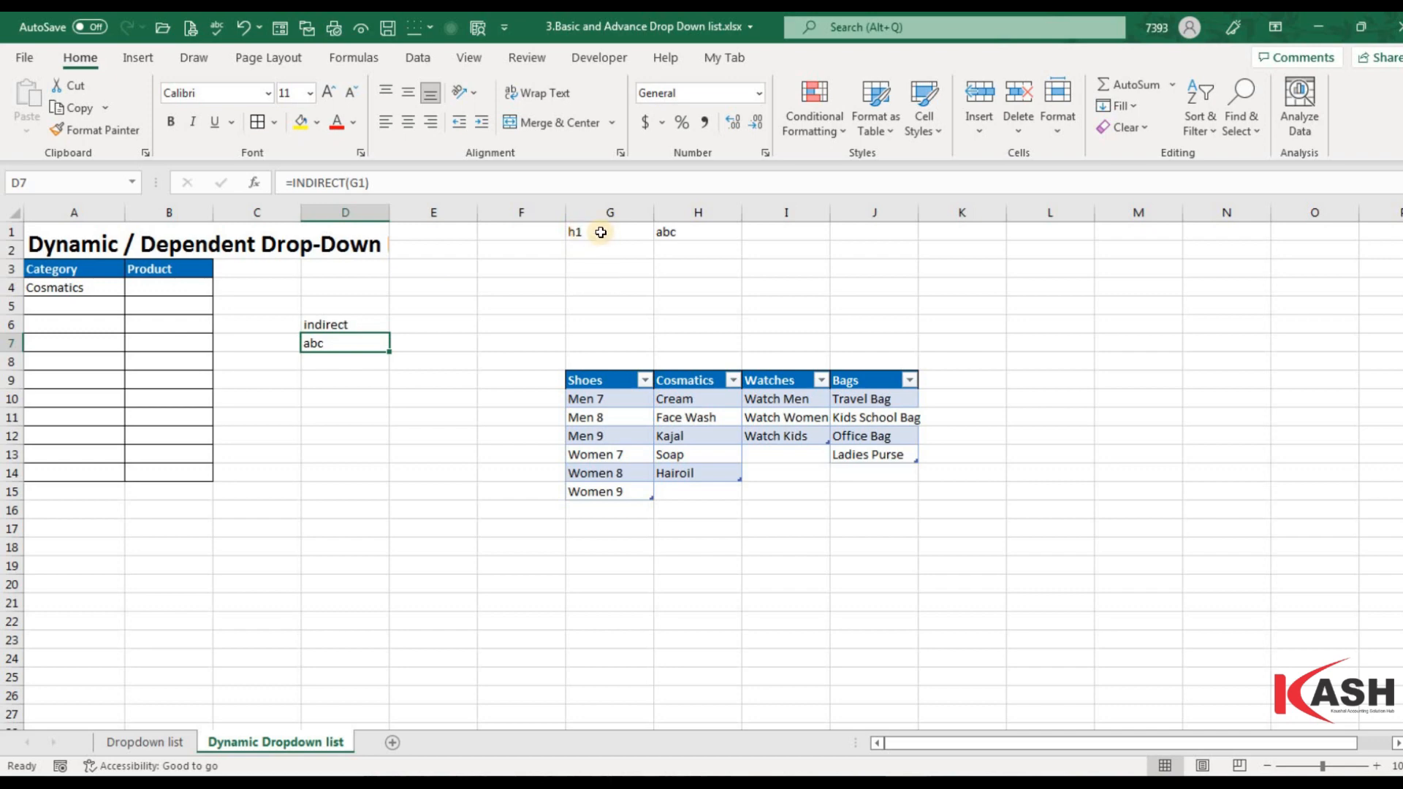
{"action": "left_click", "coordinate": [576, 232]}
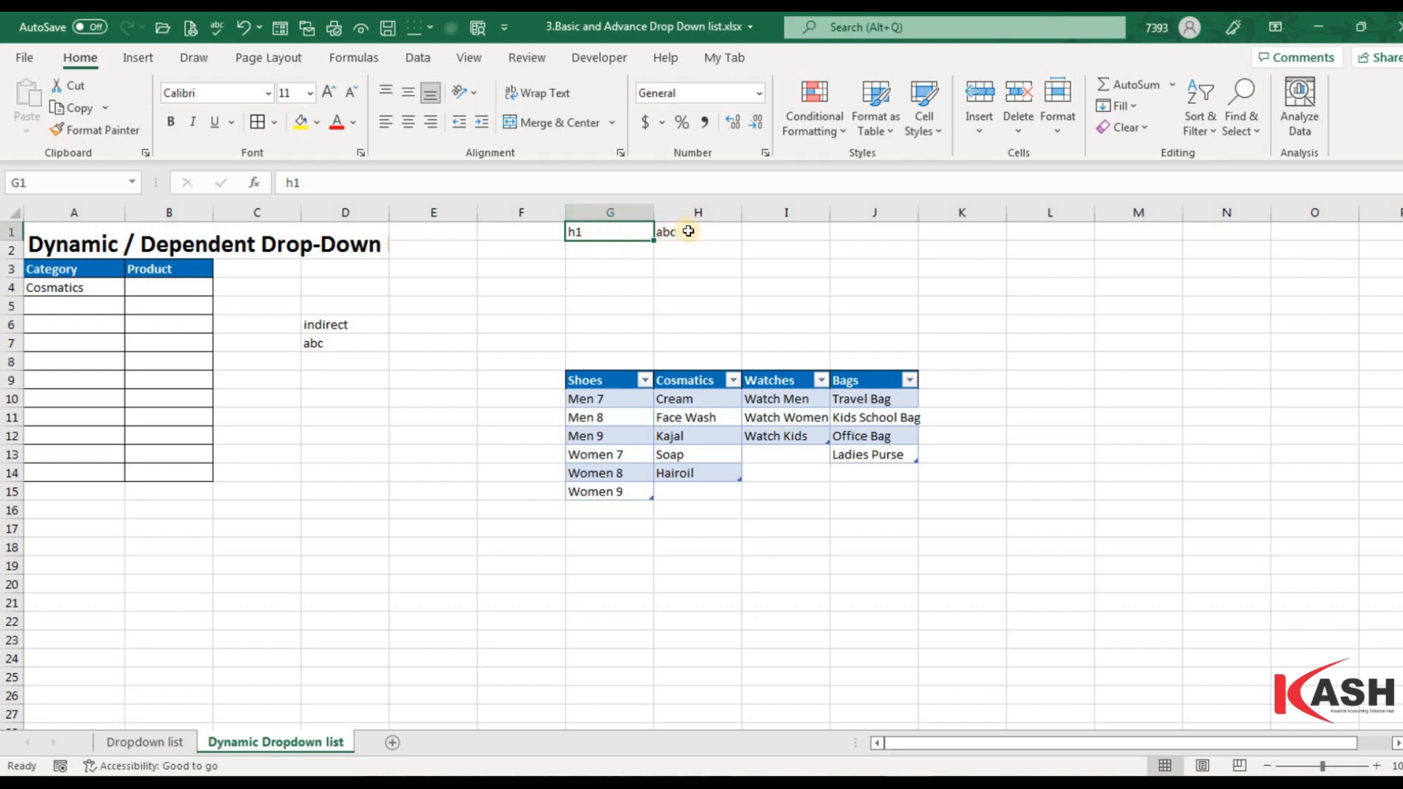
{"action": "left_click", "coordinate": [339, 348]}
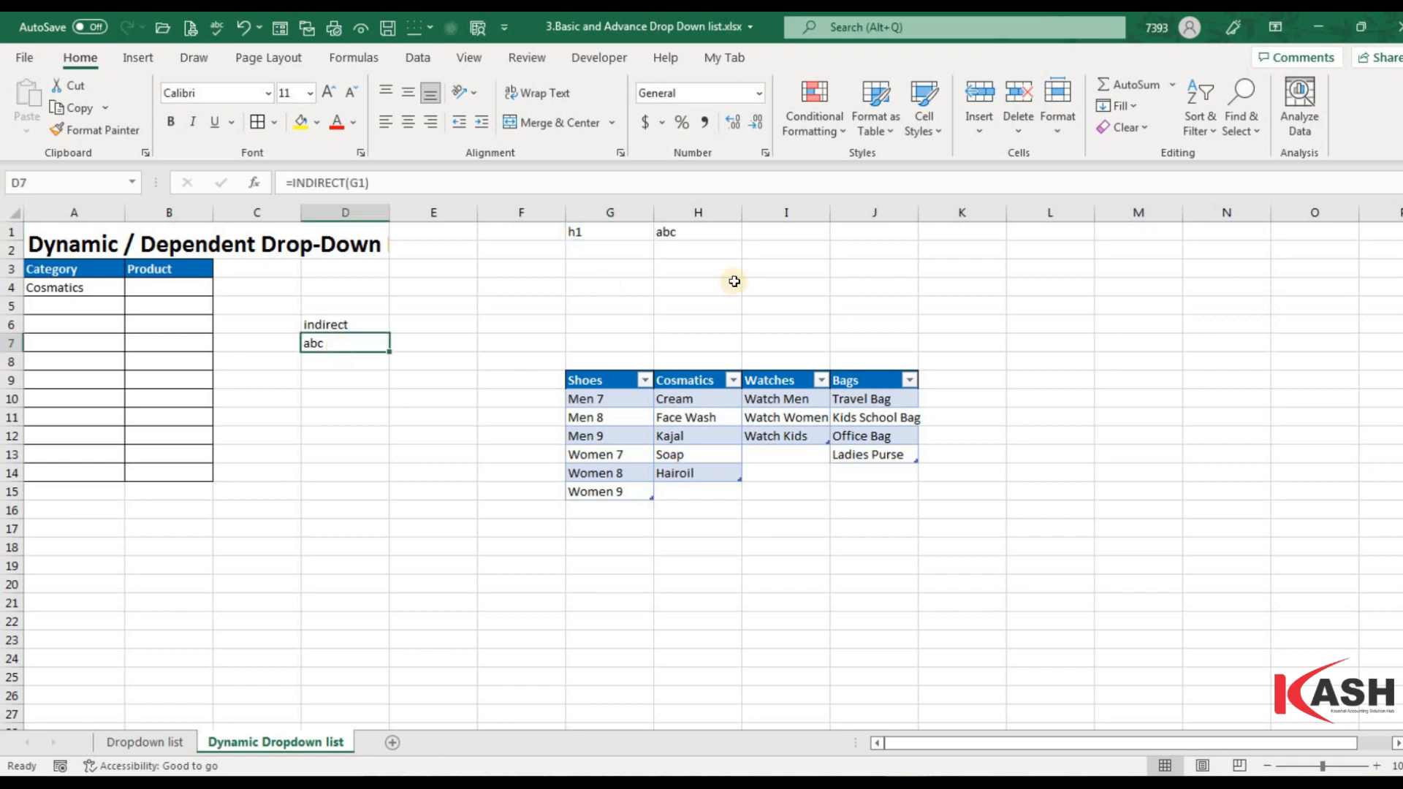
{"action": "left_click", "coordinate": [594, 233]}
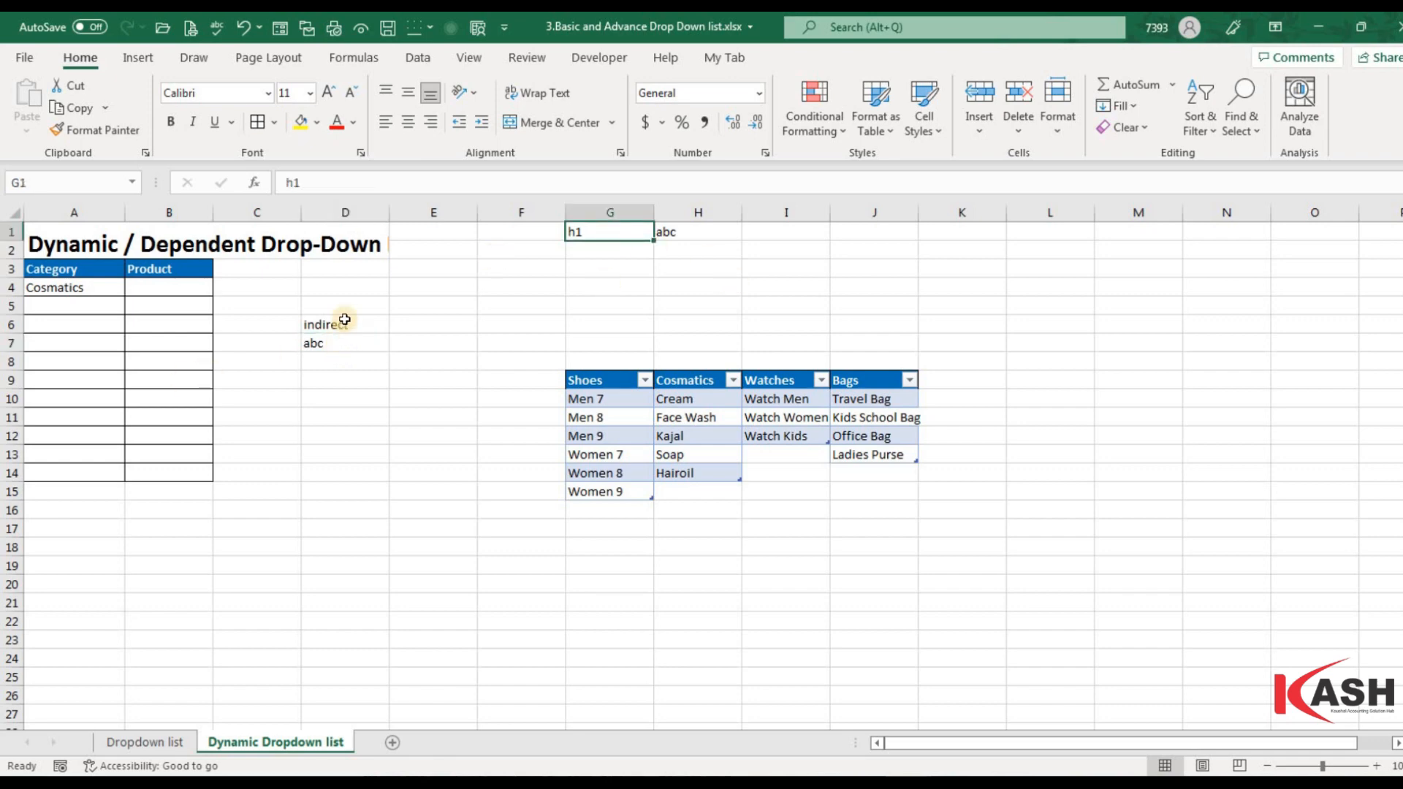
{"action": "double_click", "coordinate": [325, 343]}
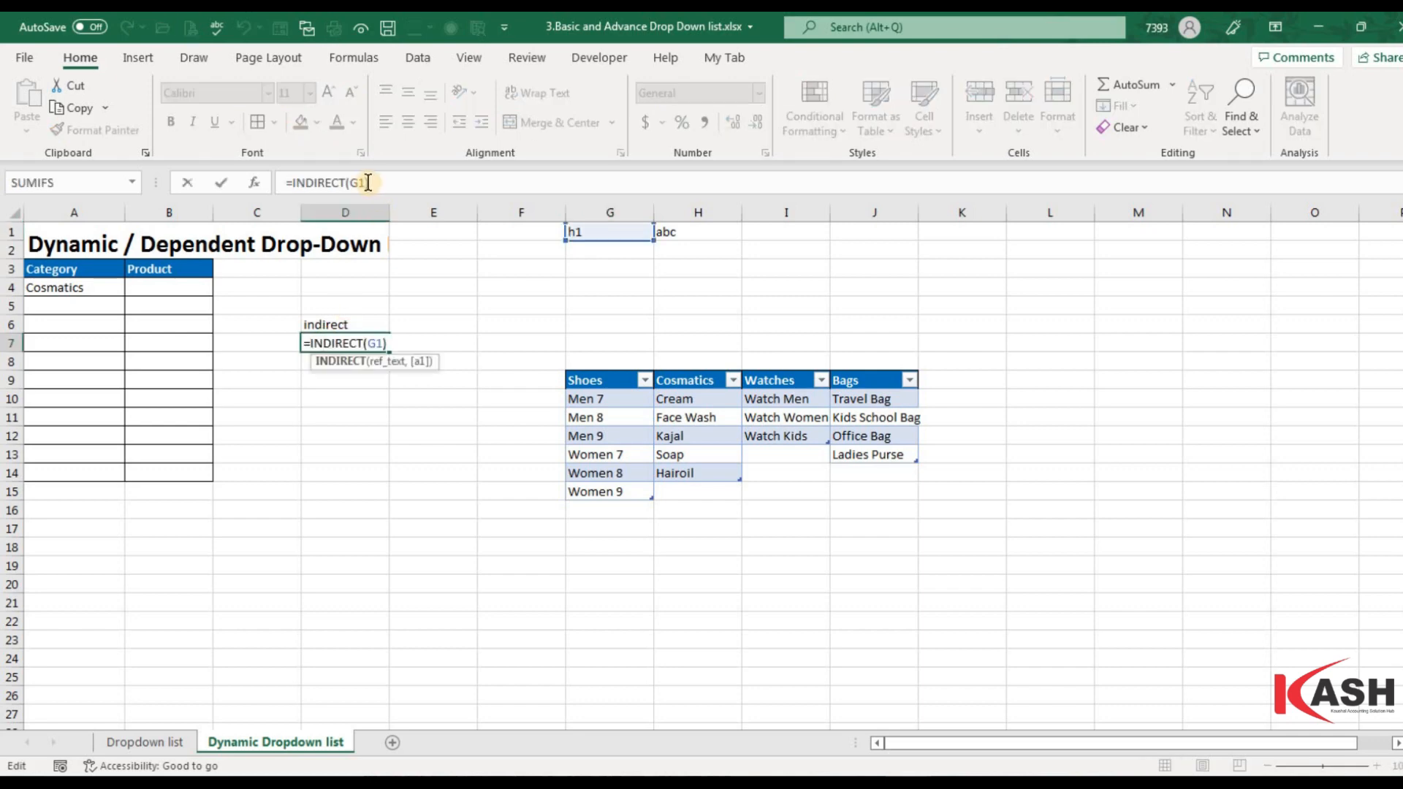
{"action": "key", "text": "Return"}
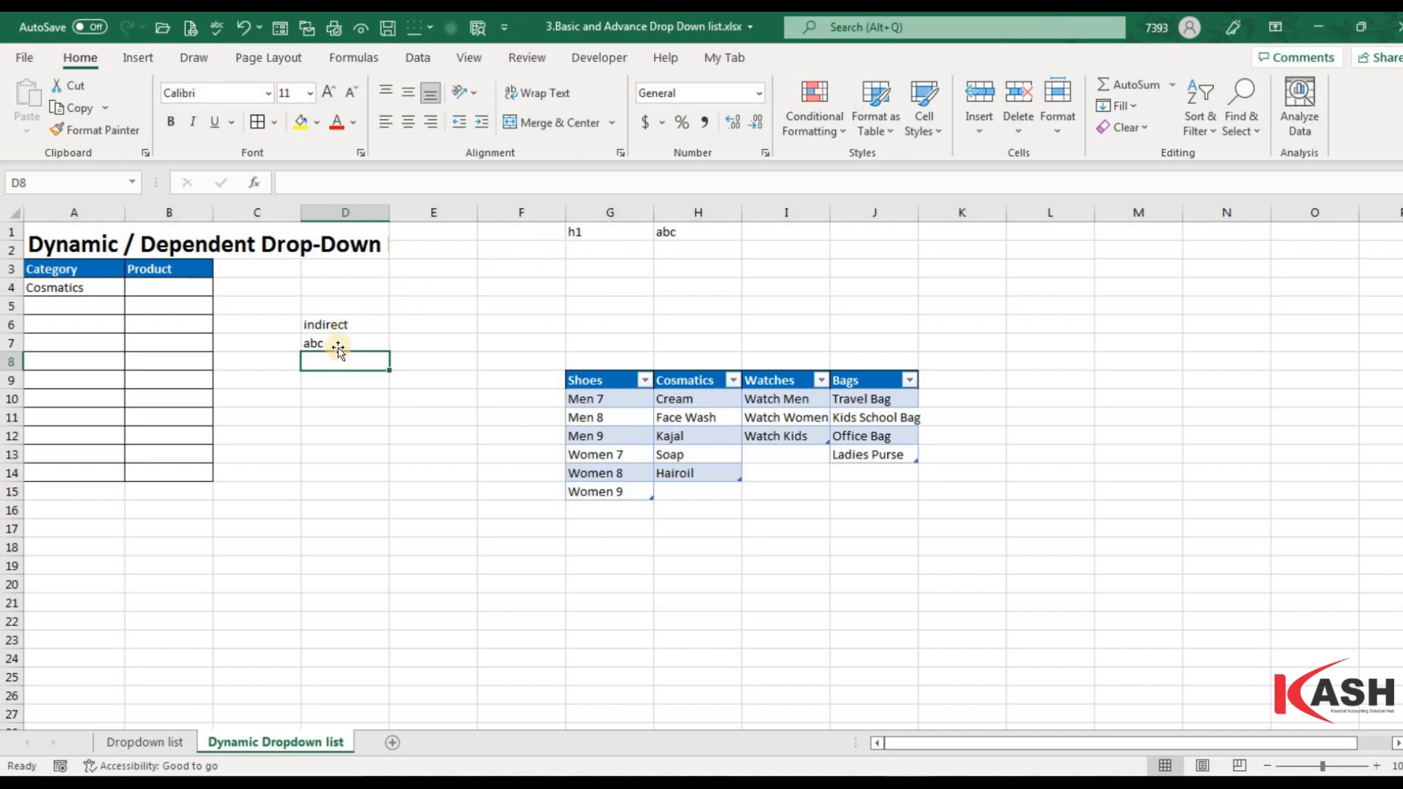
- Change the reference text in G1 to k1 and enter 454 in cell K1
{"action": "left_click", "coordinate": [593, 242]}
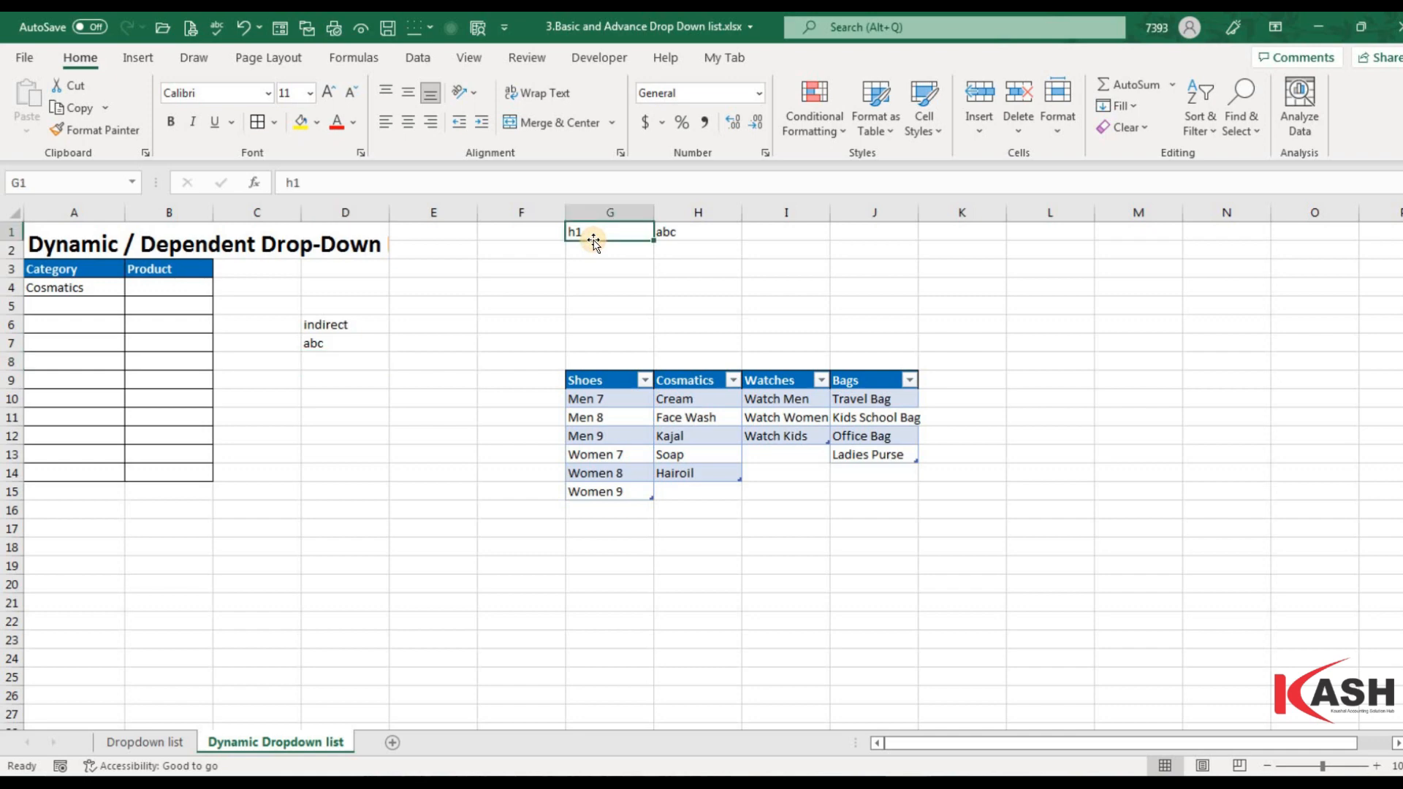
{"action": "type", "text": "k"}
{"action": "key", "text": "Return"}
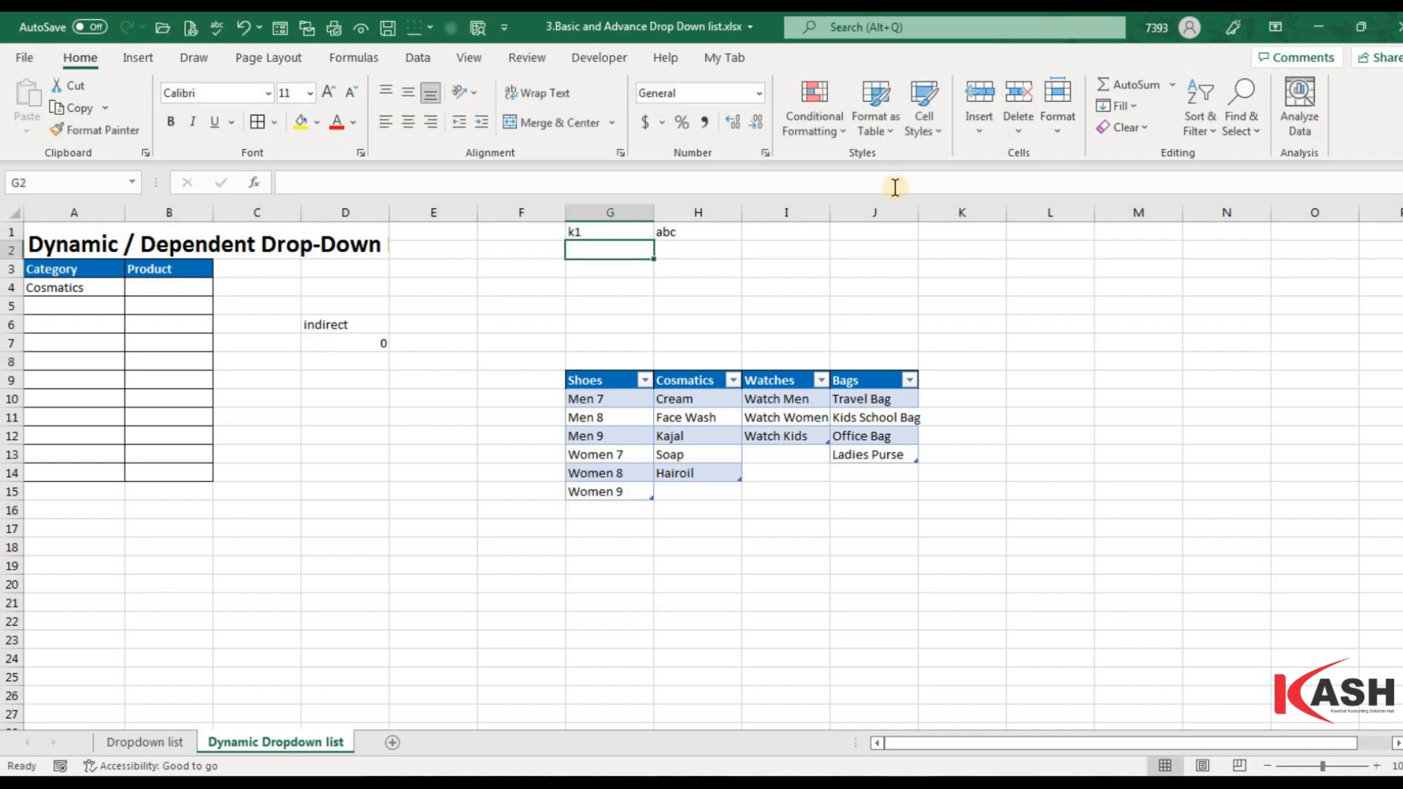
{"action": "left_click", "coordinate": [986, 227]}
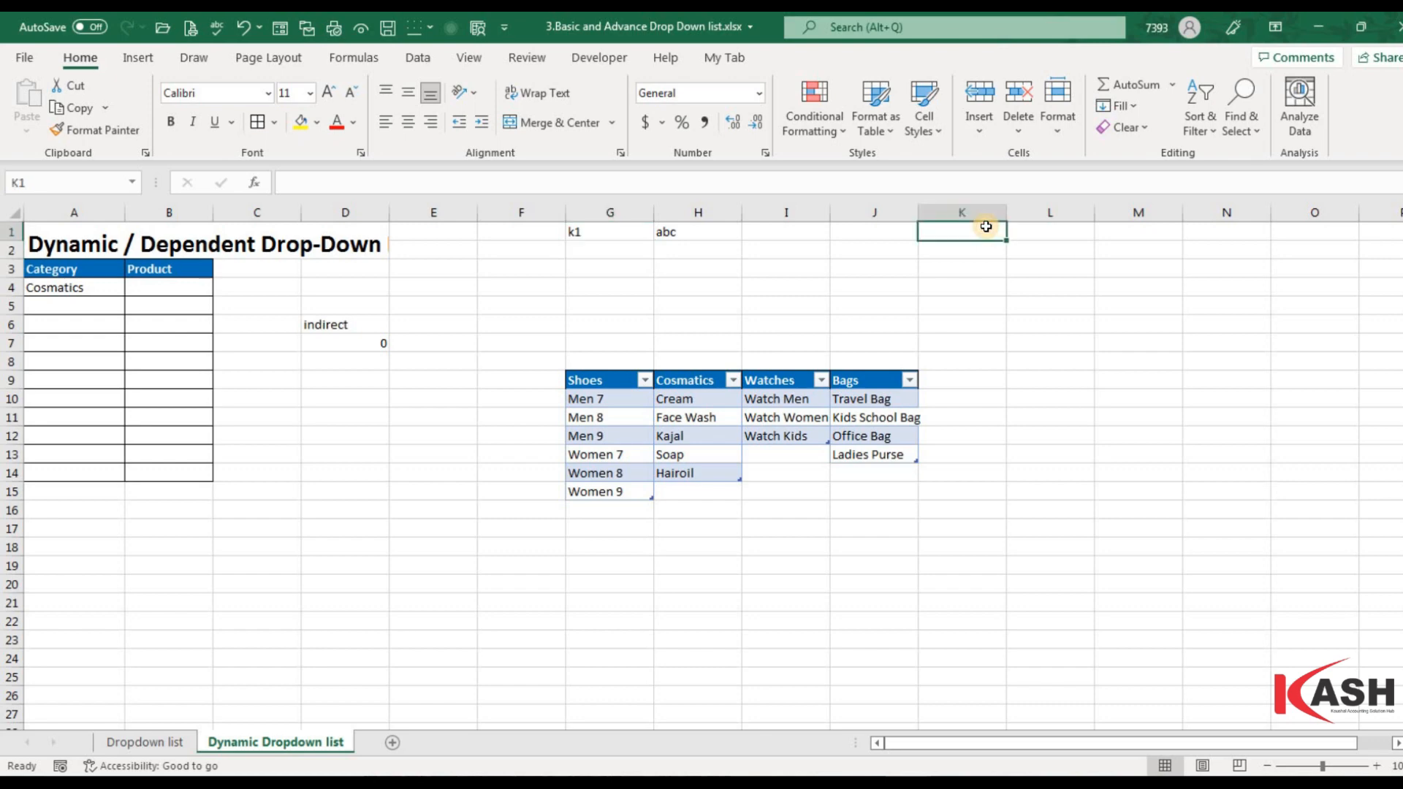
{"action": "type", "text": "454"}
{"action": "key", "text": "Return"}
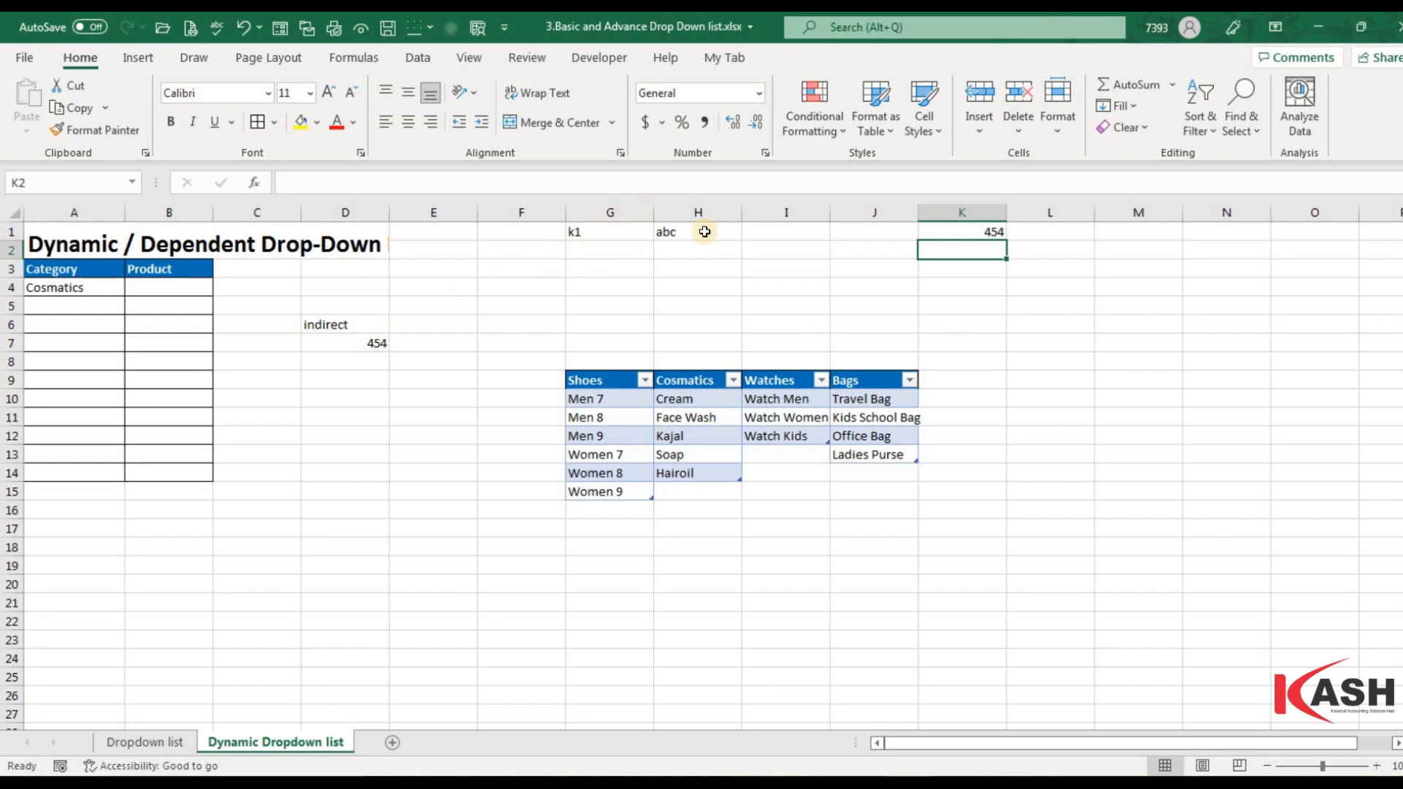
- Replace the INDIRECT formula in D7 with the direct reference =H1
{"action": "left_click", "coordinate": [350, 346]}
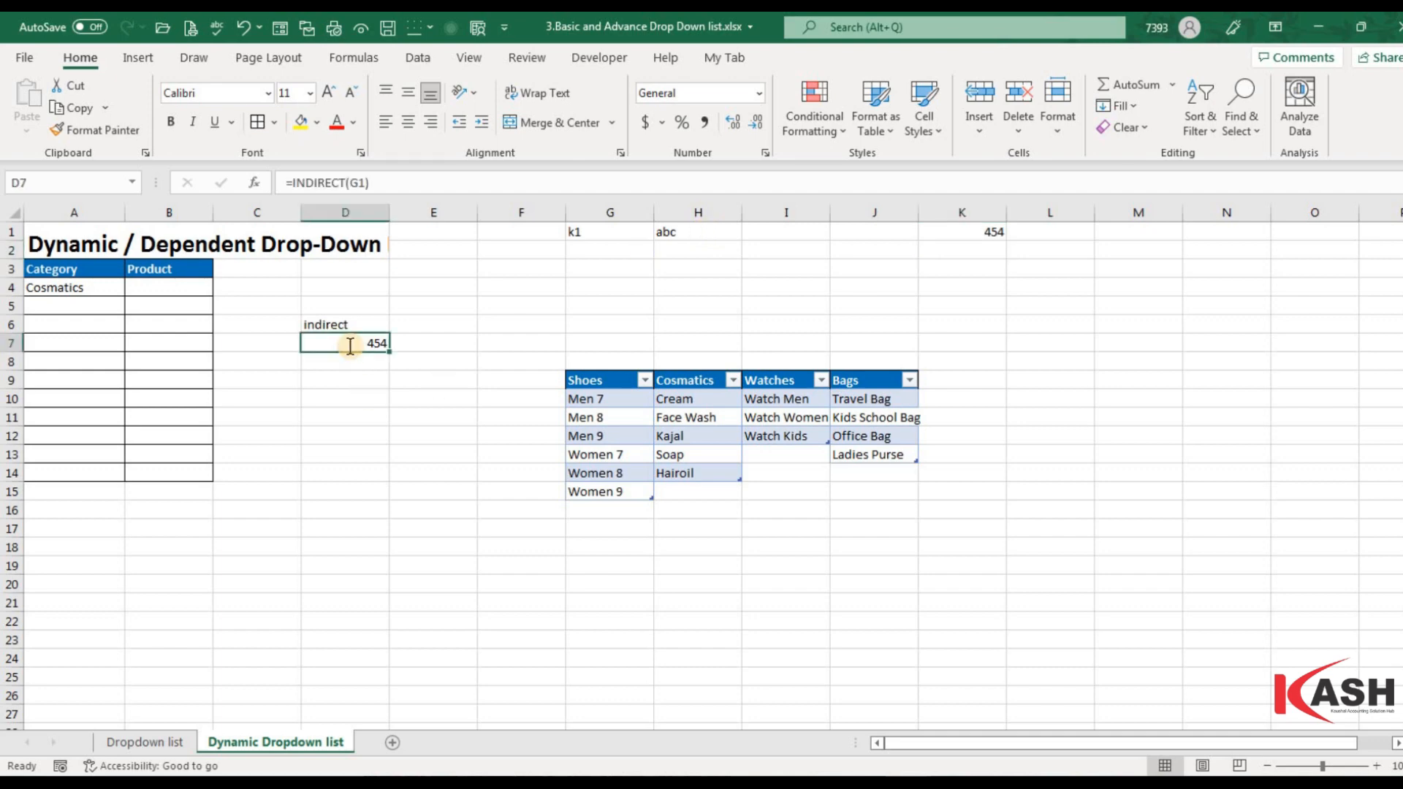
{"action": "type", "text": "="}
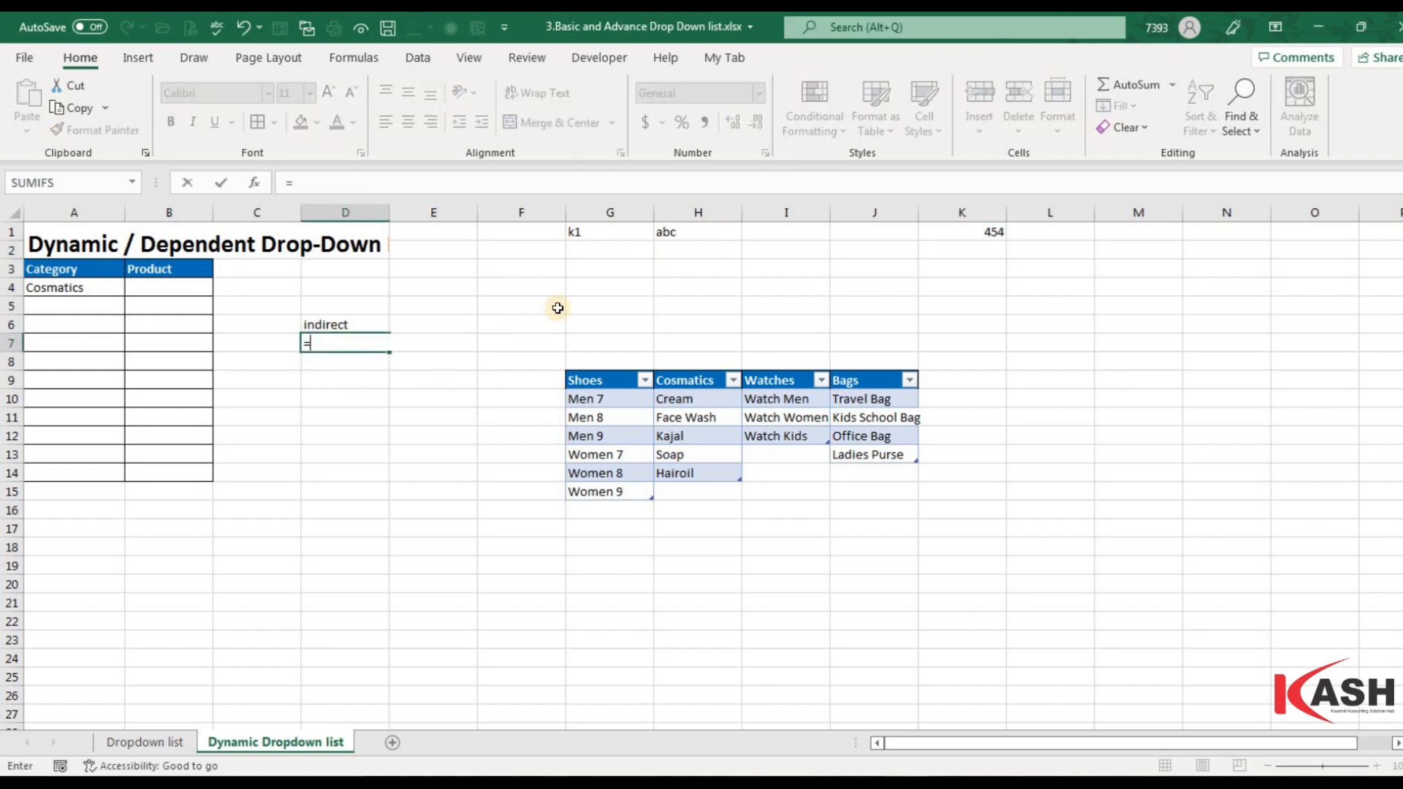
{"action": "left_click", "coordinate": [705, 233]}
{"action": "key", "text": "Return"}
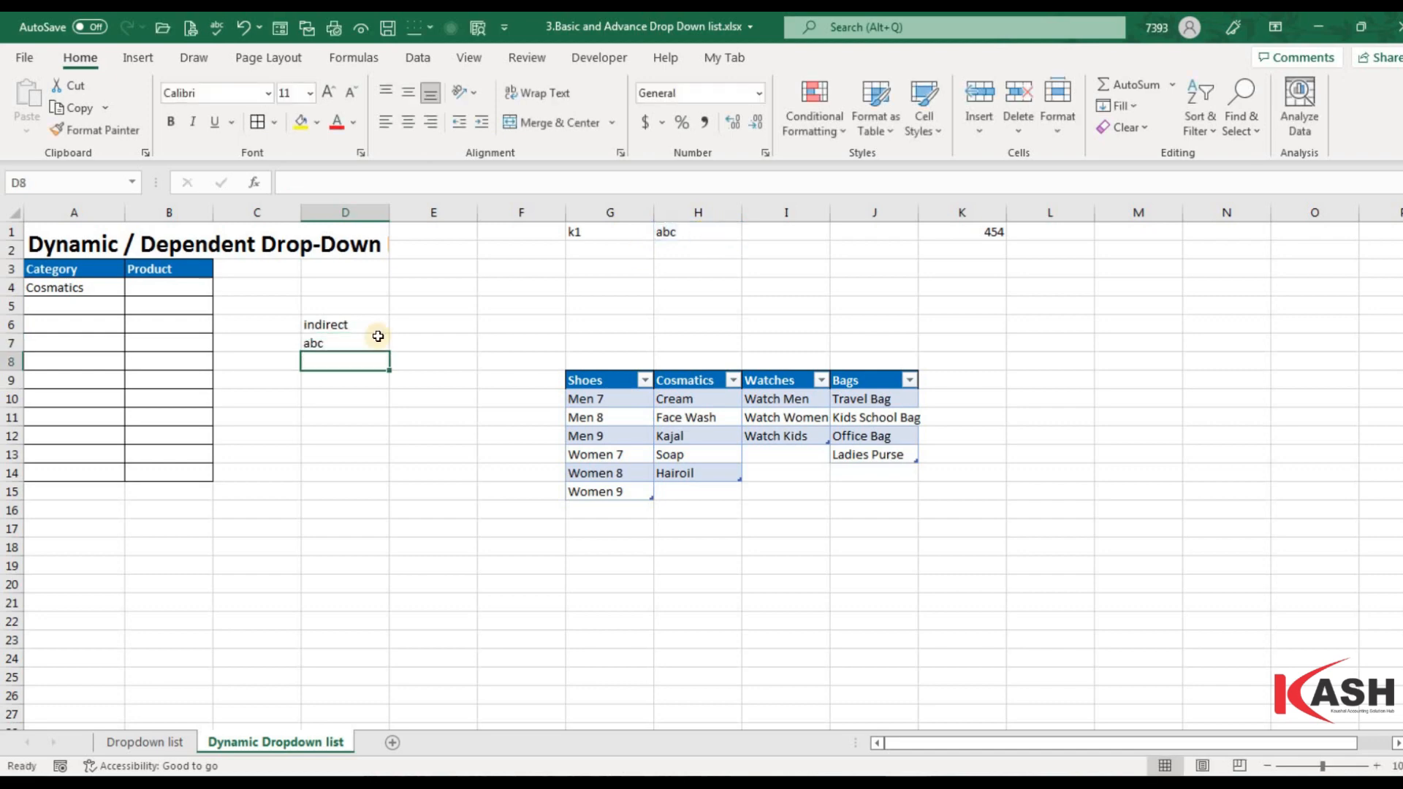
- Clear the demonstration entries from cells D6:D8
{"action": "left_click", "coordinate": [334, 341]}
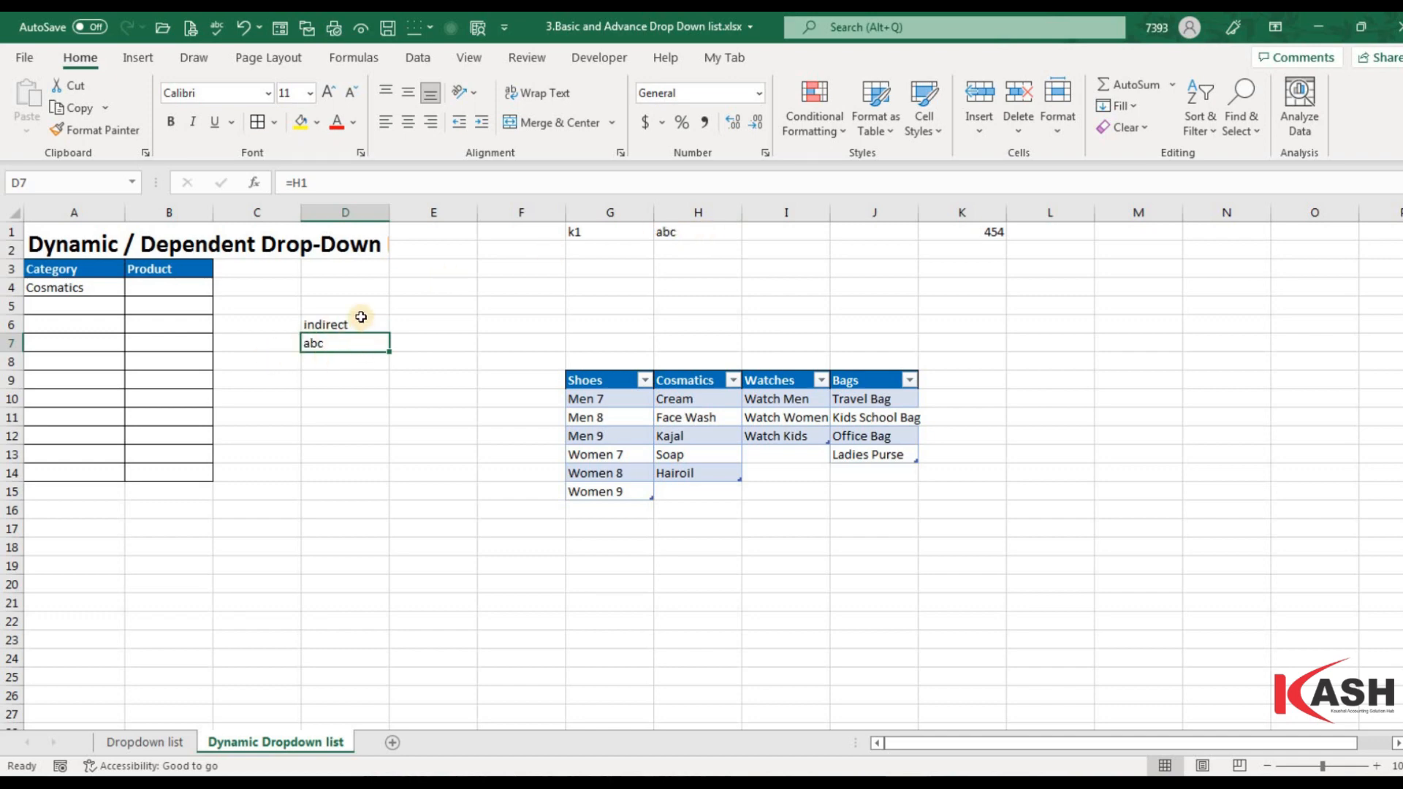
{"action": "left_click_drag", "start_coordinate": [351, 323], "coordinate": [361, 362]}
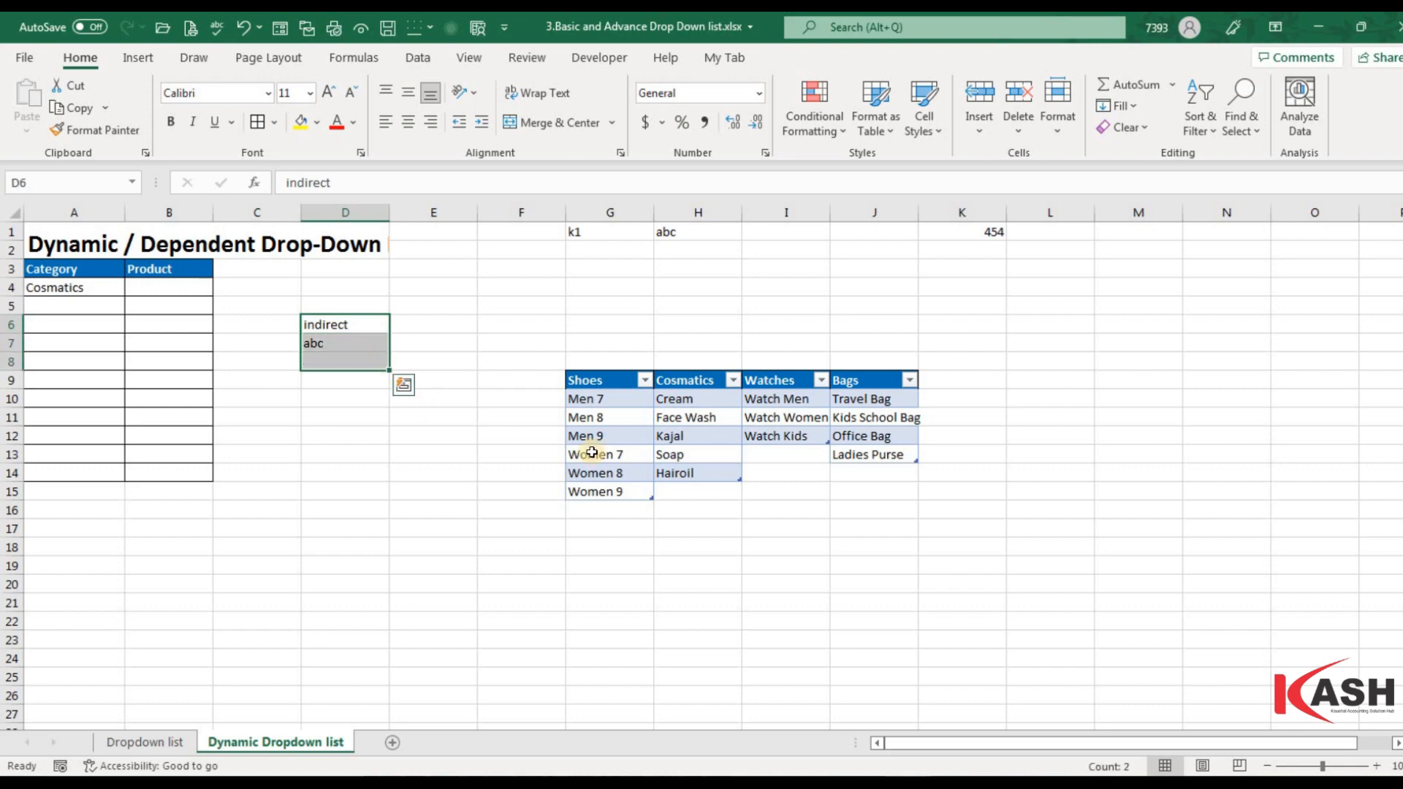
{"action": "key", "text": "Delete"}
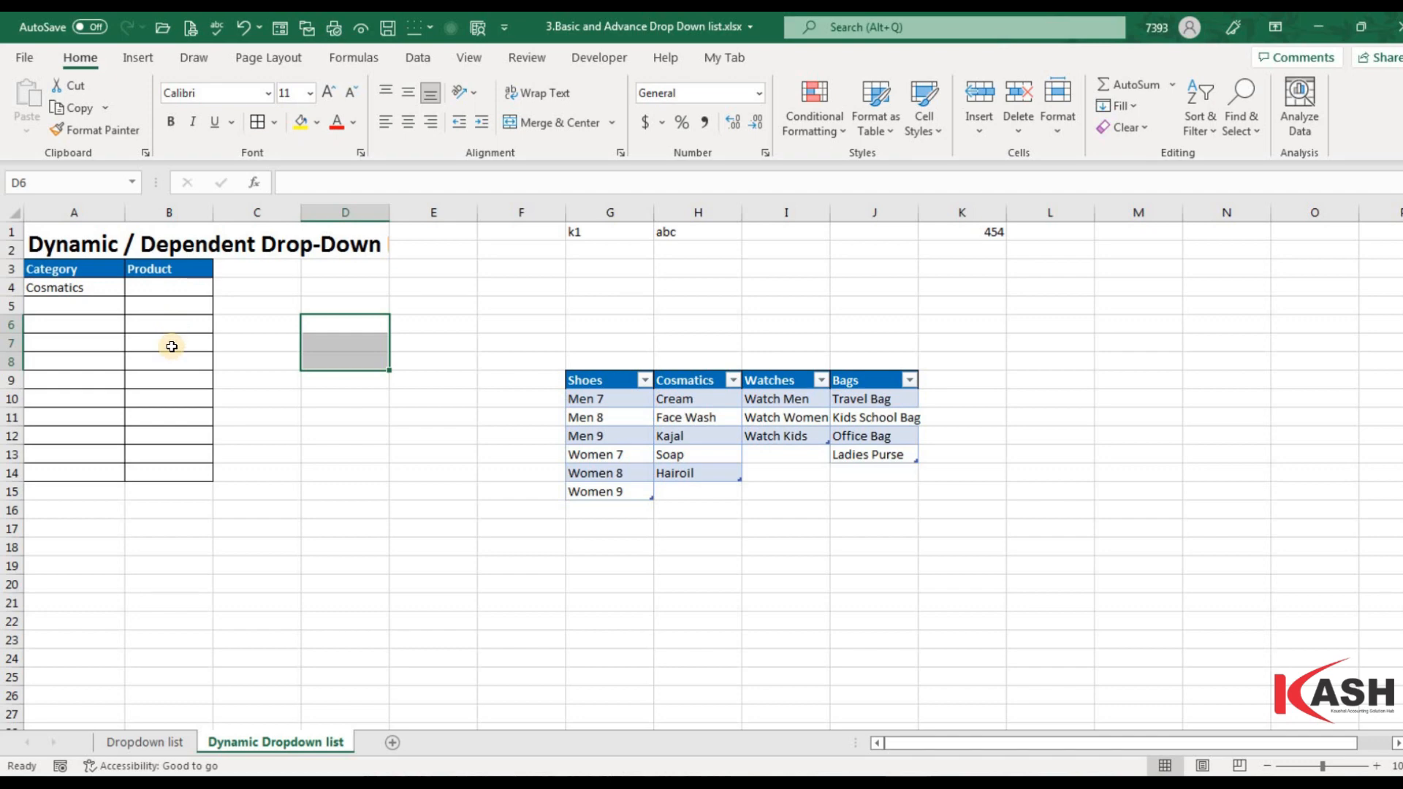
- Review the Shoes table by selecting its header and its product items in G10:G15
{"action": "left_click", "coordinate": [166, 290]}
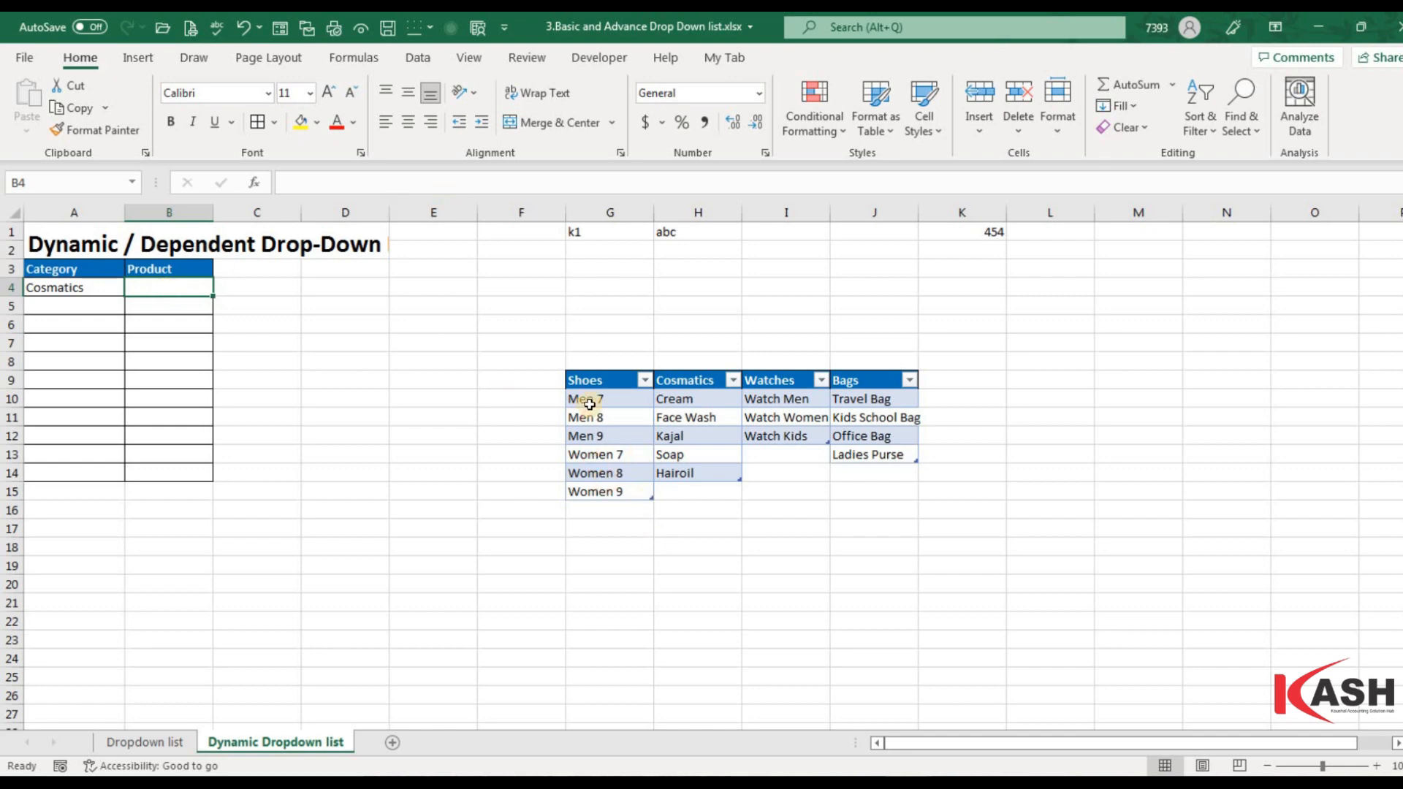
{"action": "left_click", "coordinate": [698, 547]}
{"action": "left_click", "coordinate": [604, 381]}
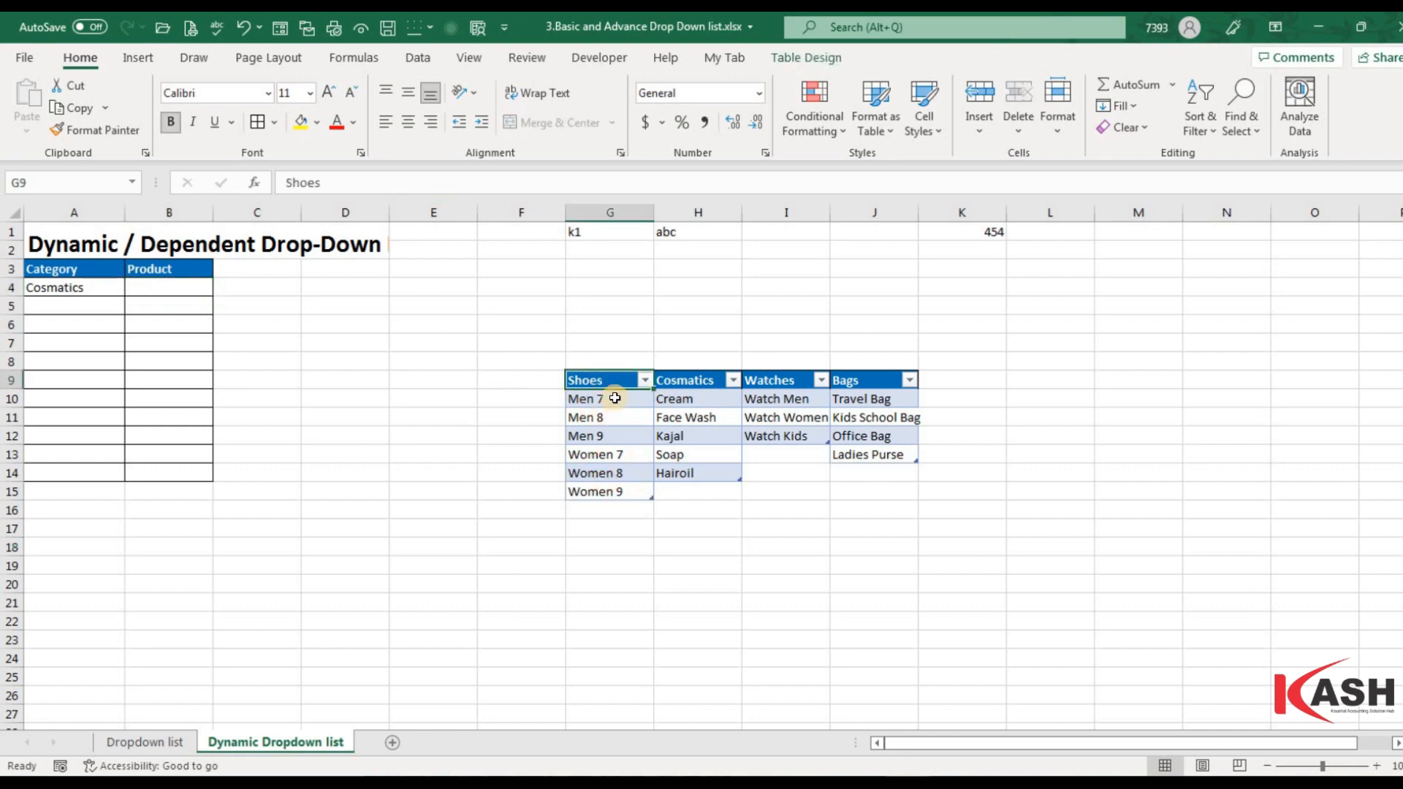
{"action": "left_click_drag", "start_coordinate": [617, 397], "coordinate": [617, 416]}
{"action": "left_click_drag", "start_coordinate": [623, 492], "coordinate": [621, 492]}
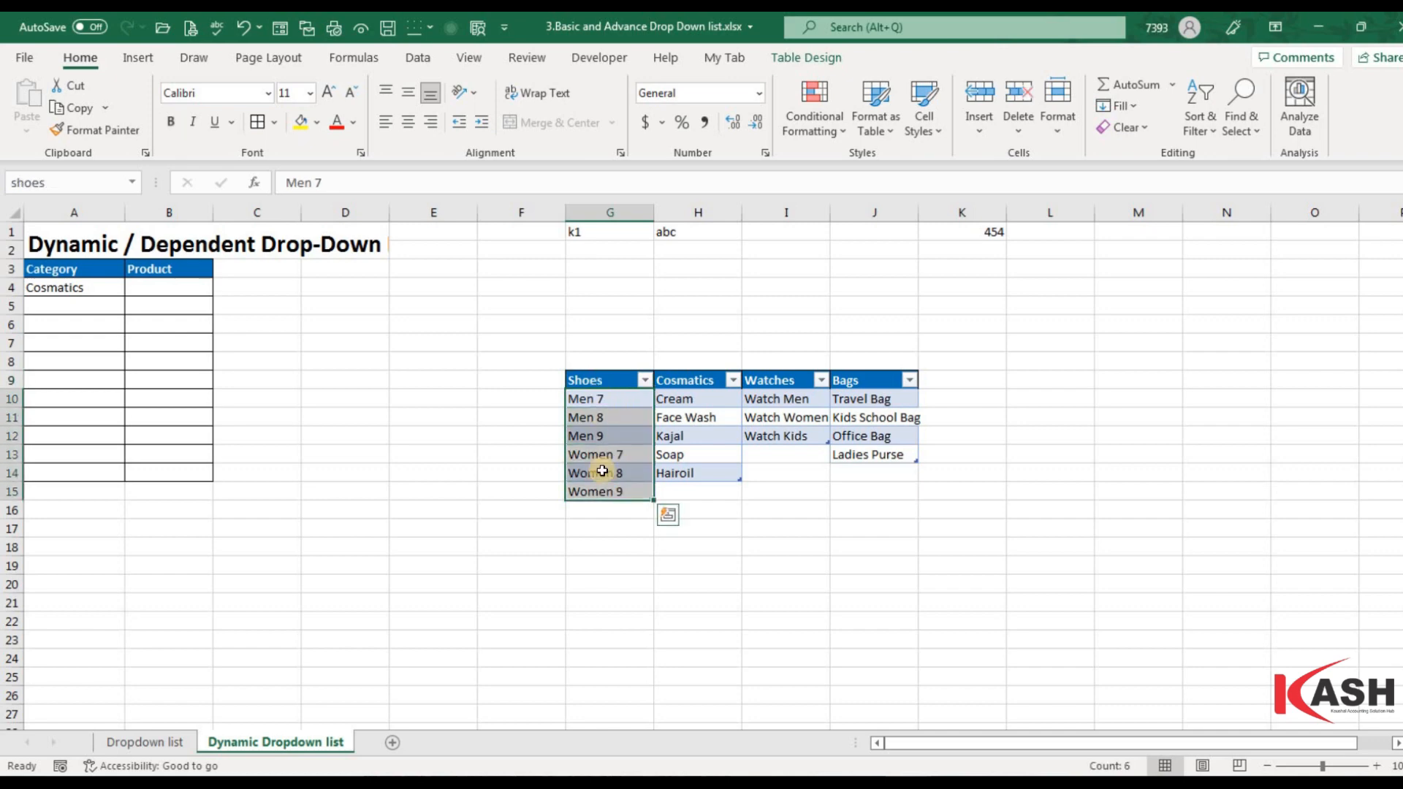
{"action": "left_click_drag", "start_coordinate": [590, 401], "coordinate": [601, 513]}
- Test the shoes table name by starting the formula =shoes in F5, and cancel the entry
{"action": "left_click", "coordinate": [535, 300]}
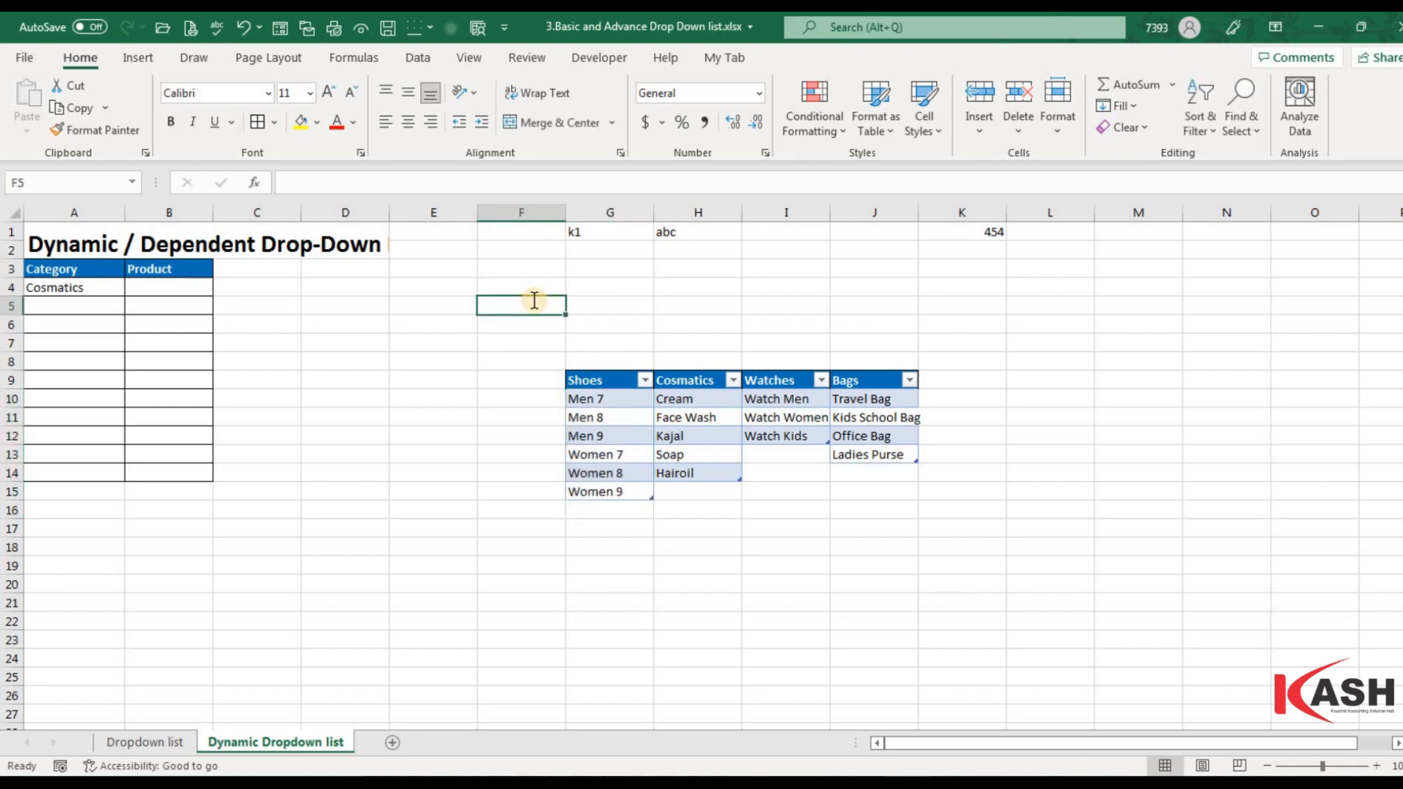
{"action": "type", "text": "=sho"}
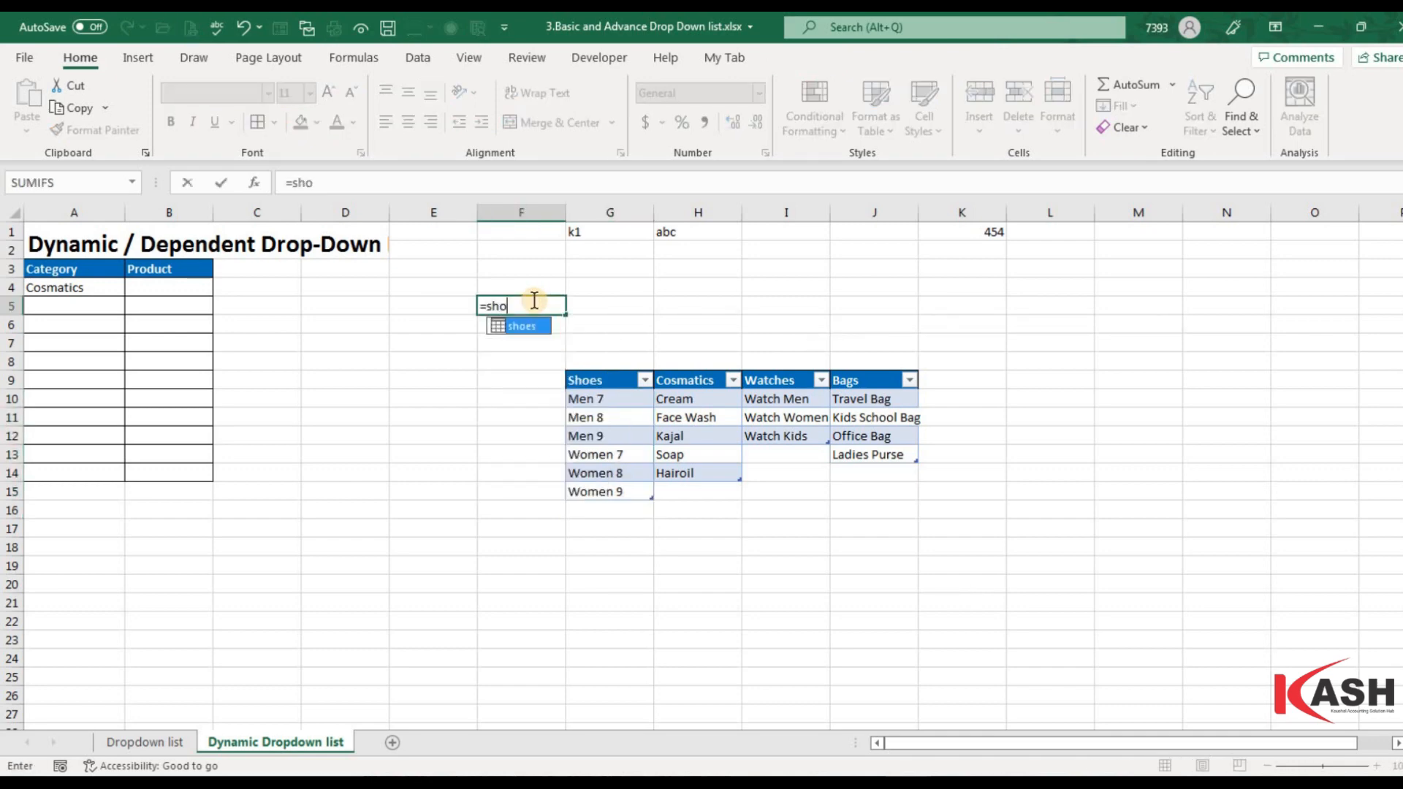
{"action": "type", "text": "es"}
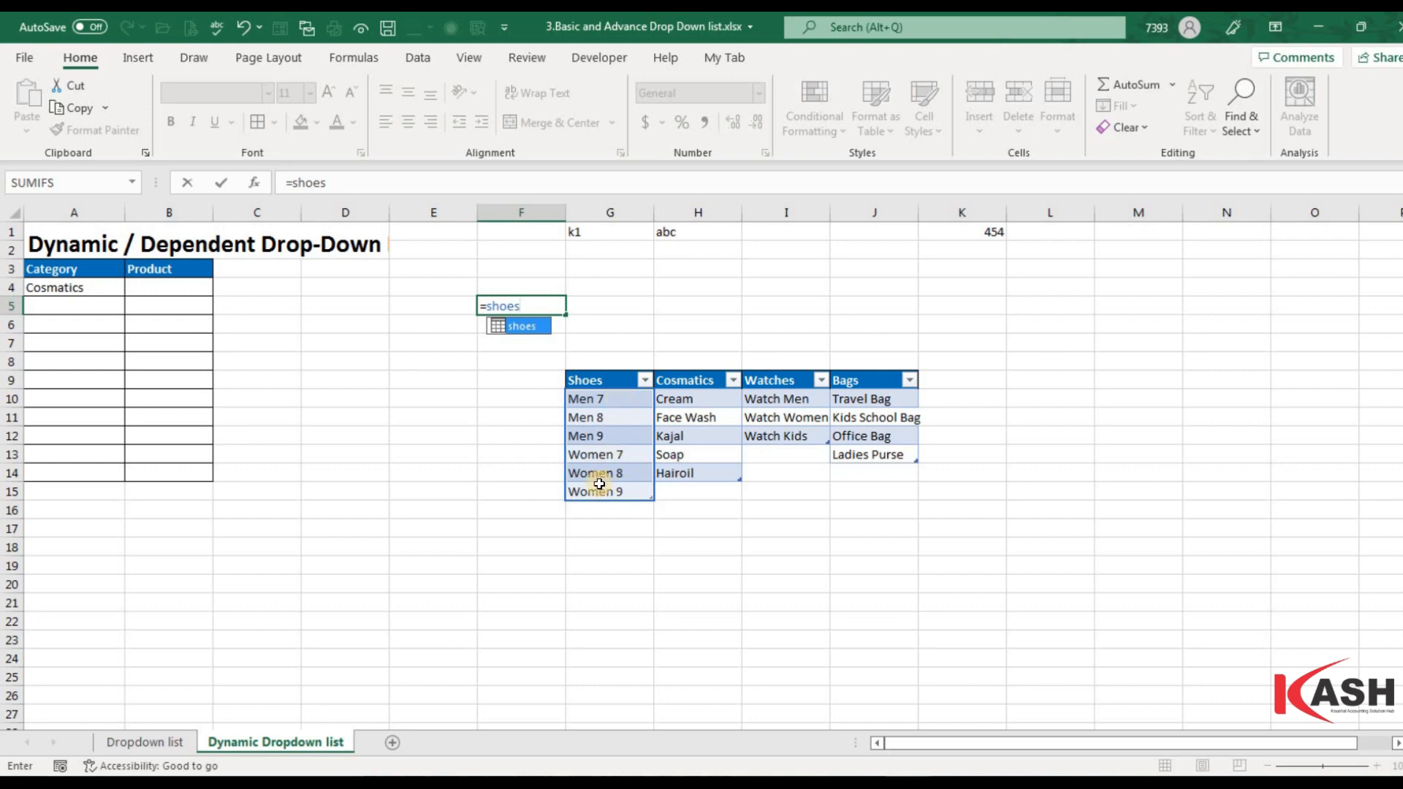
{"action": "key", "text": "Escape"}
{"action": "left_click", "coordinate": [521, 453]}
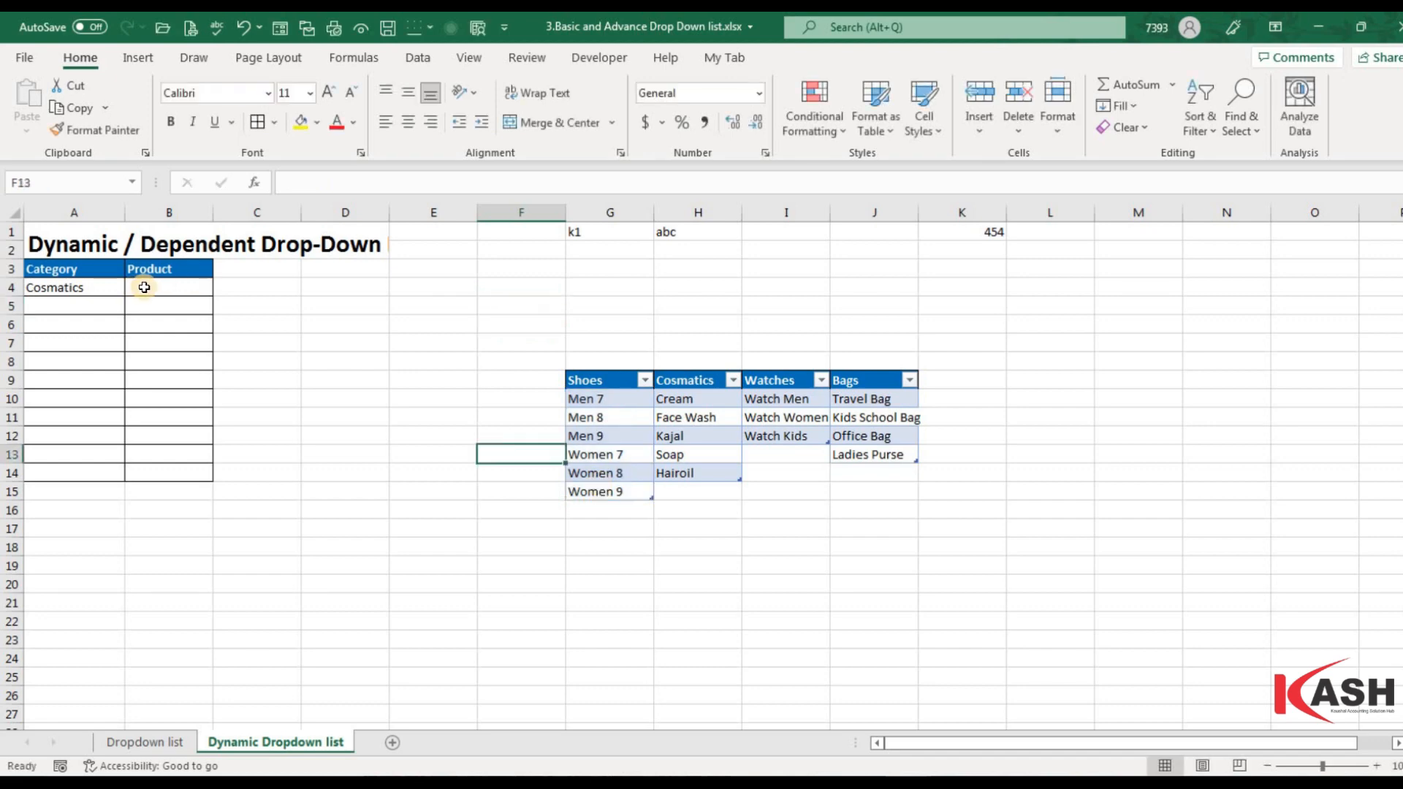
- Open data validation for product cell B4 and set the allowed criteria to List
{"action": "left_click", "coordinate": [146, 288]}
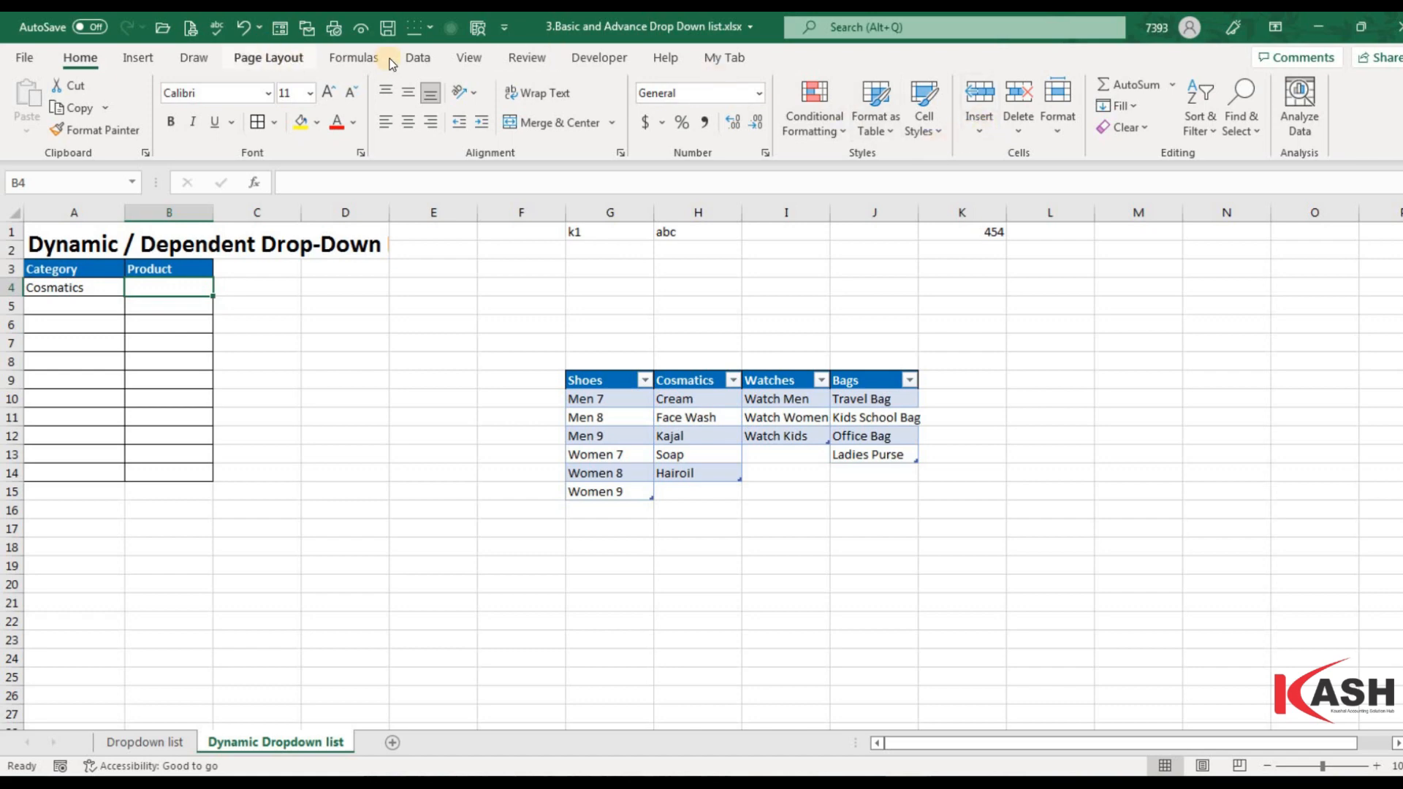
{"action": "left_click", "coordinate": [419, 57]}
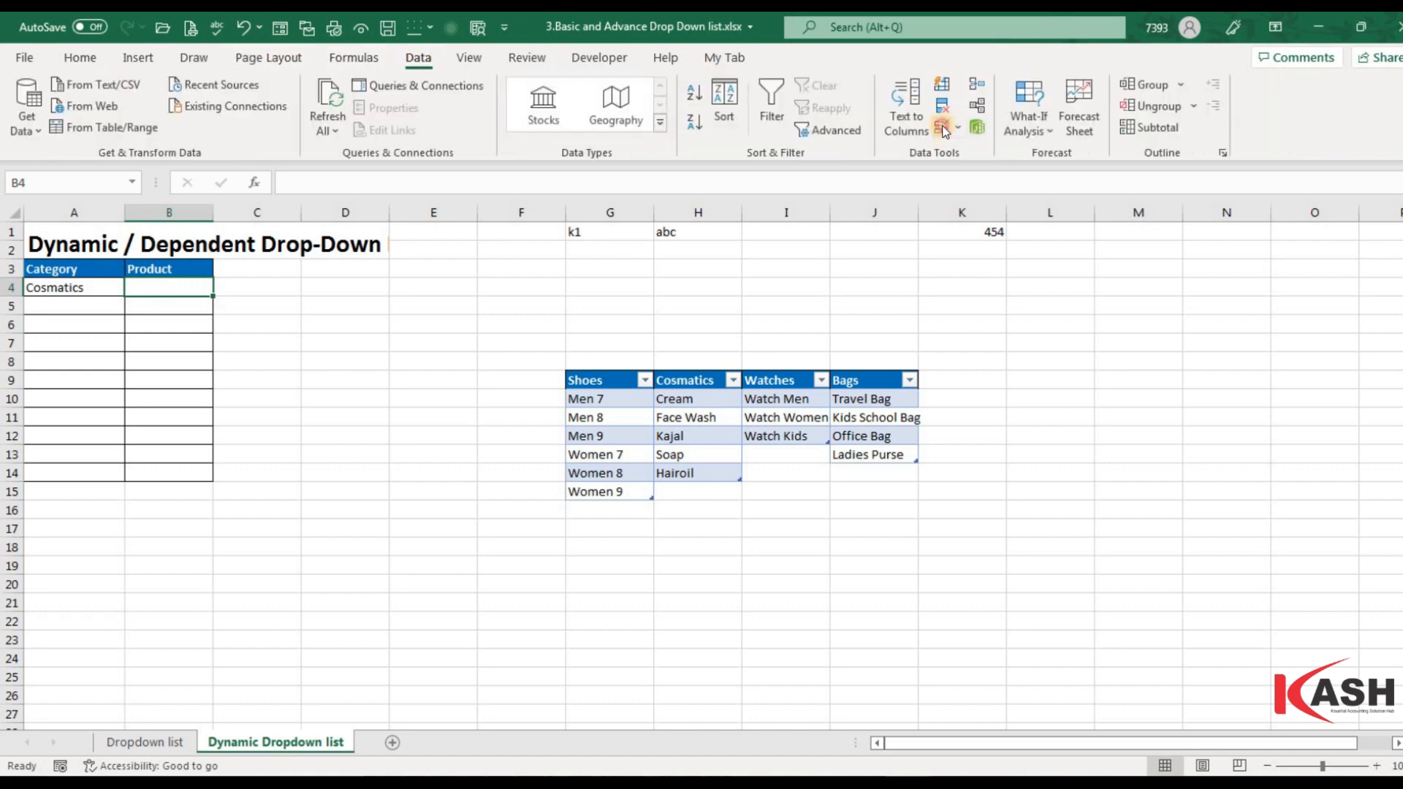
{"action": "key", "text": "alt+a"}
{"action": "key", "text": "v"}
{"action": "key", "text": "v"}
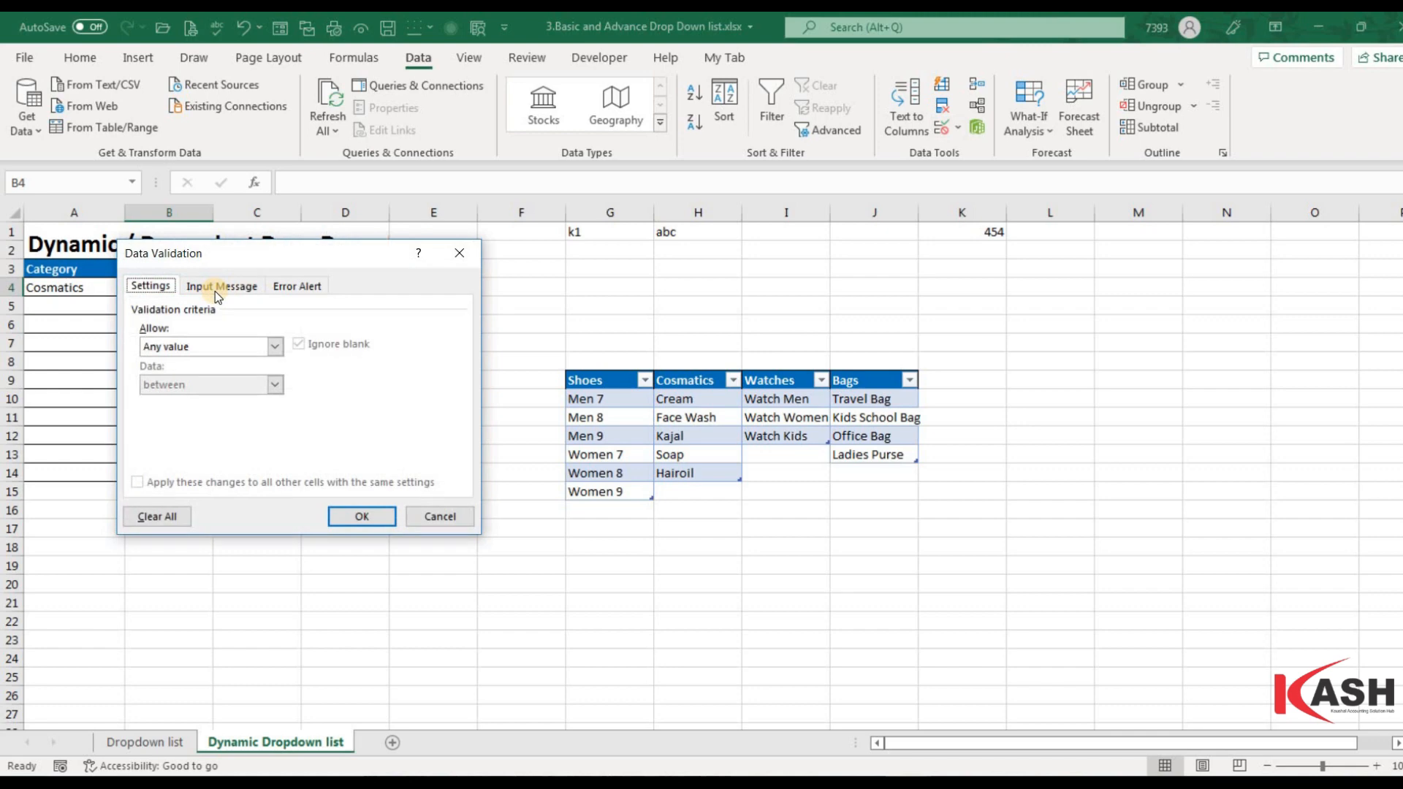
{"action": "left_click", "coordinate": [274, 347]}
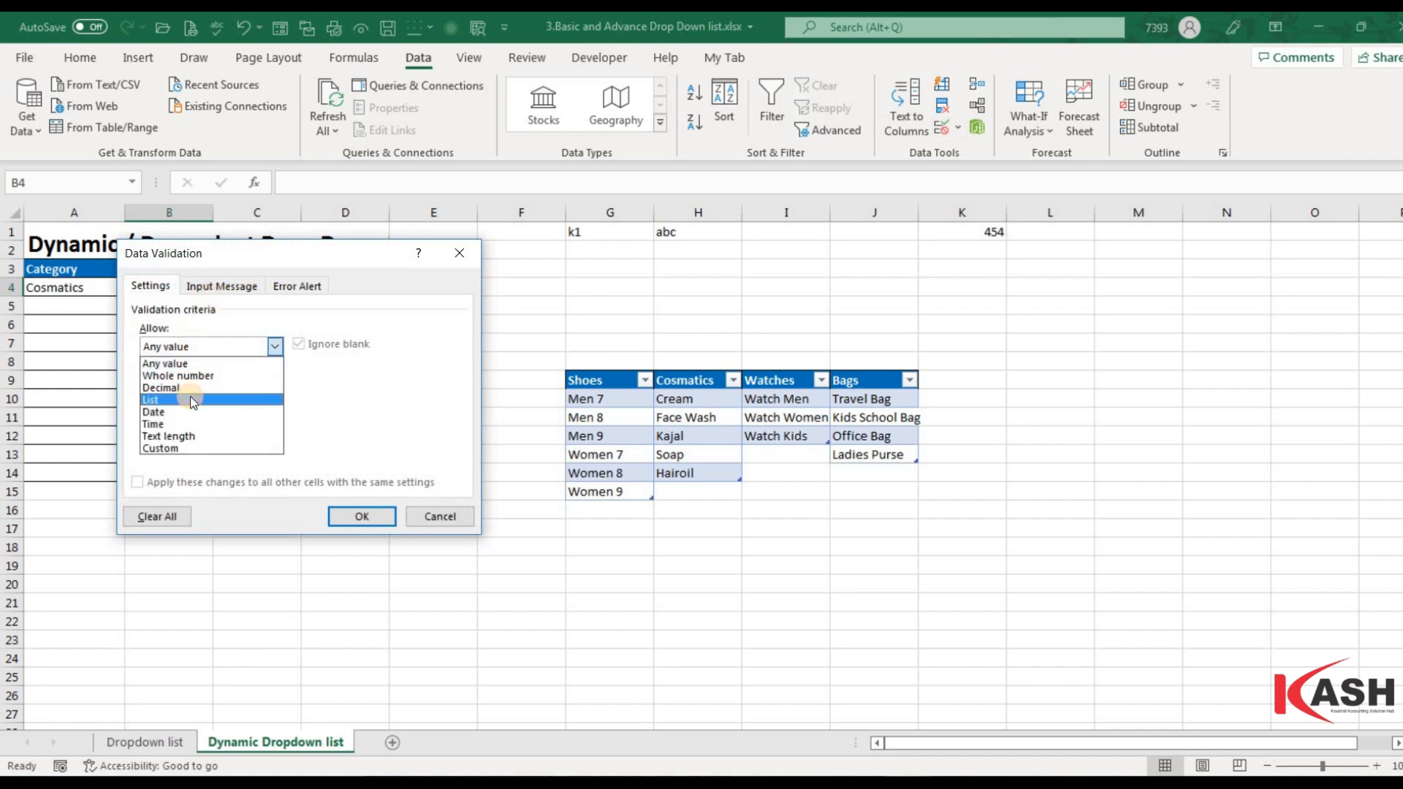
{"action": "left_click", "coordinate": [190, 399]}
- Set the list source for B4 to =indirect(A4) with a relative reference and apply the validation
{"action": "left_click", "coordinate": [200, 422]}
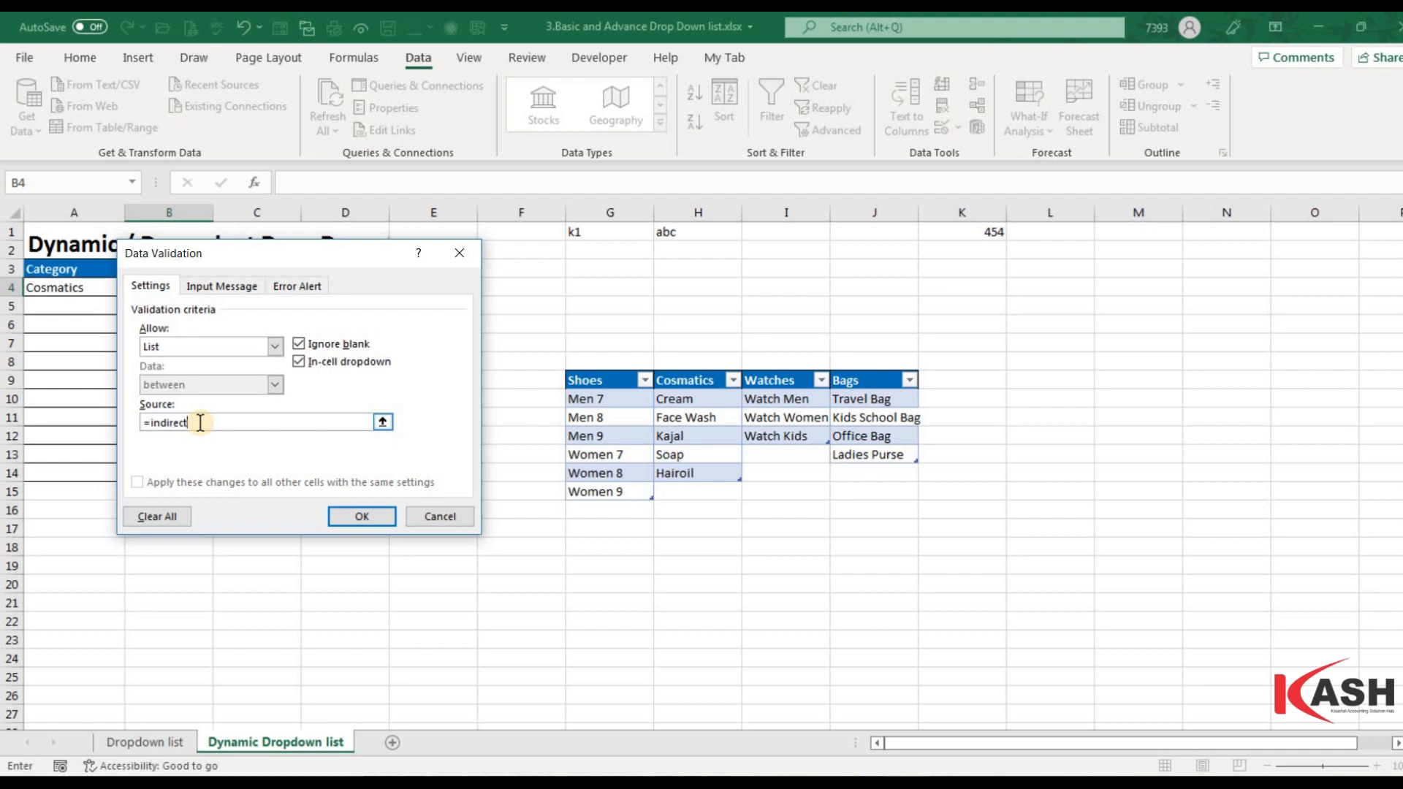
{"action": "left_click", "coordinate": [67, 289]}
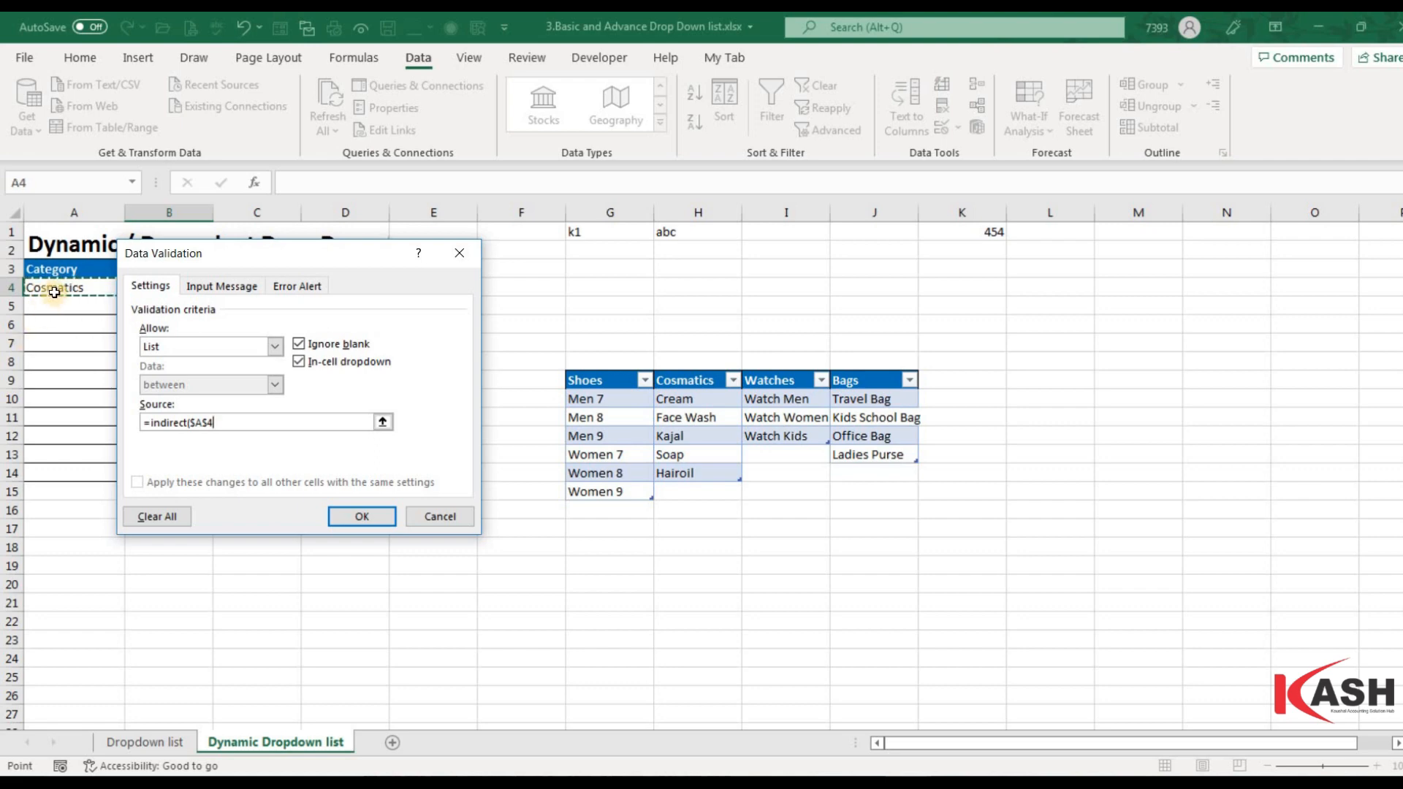
{"action": "left_click_drag", "start_coordinate": [248, 261], "coordinate": [298, 249]}
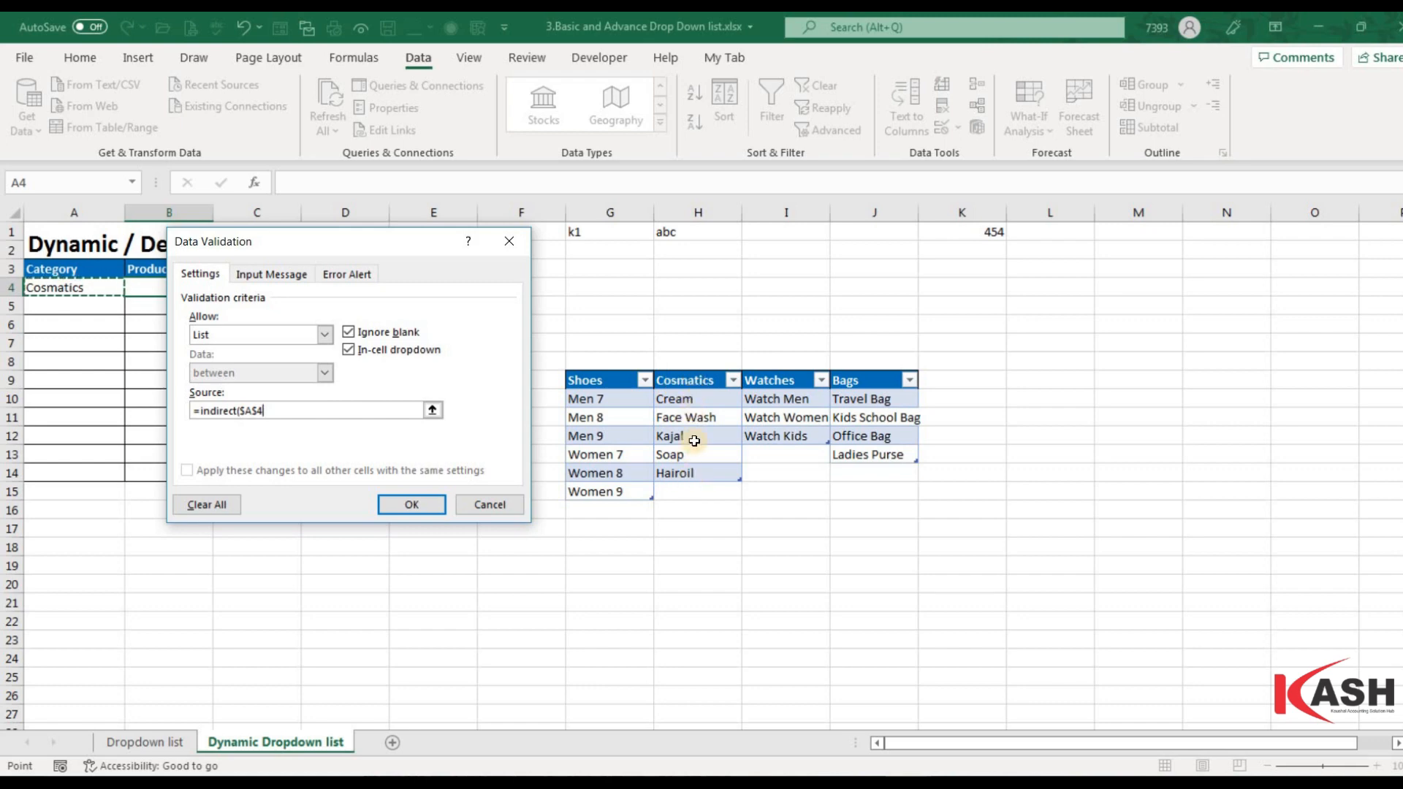
{"action": "key", "text": "BackSpace"}
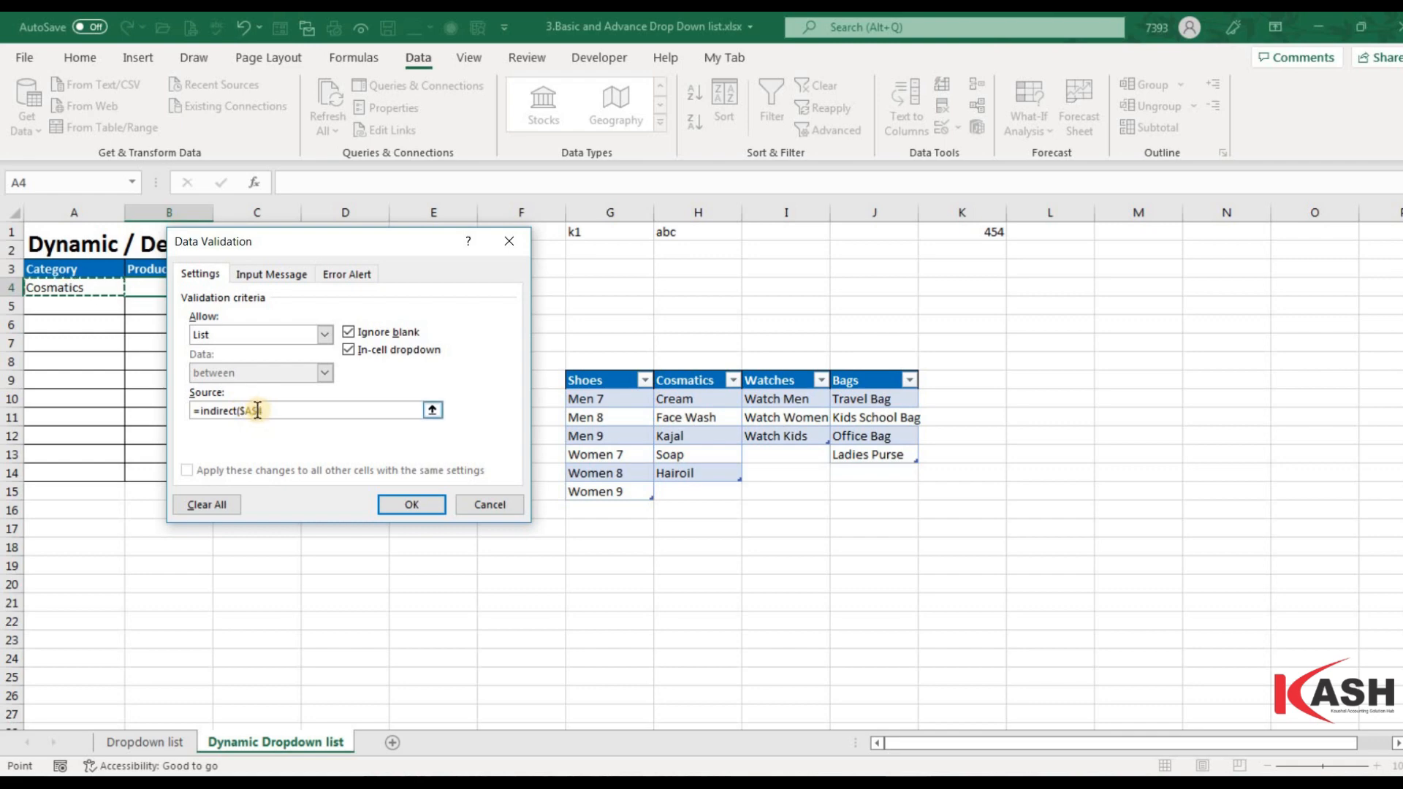
{"action": "type", "text": "4"}
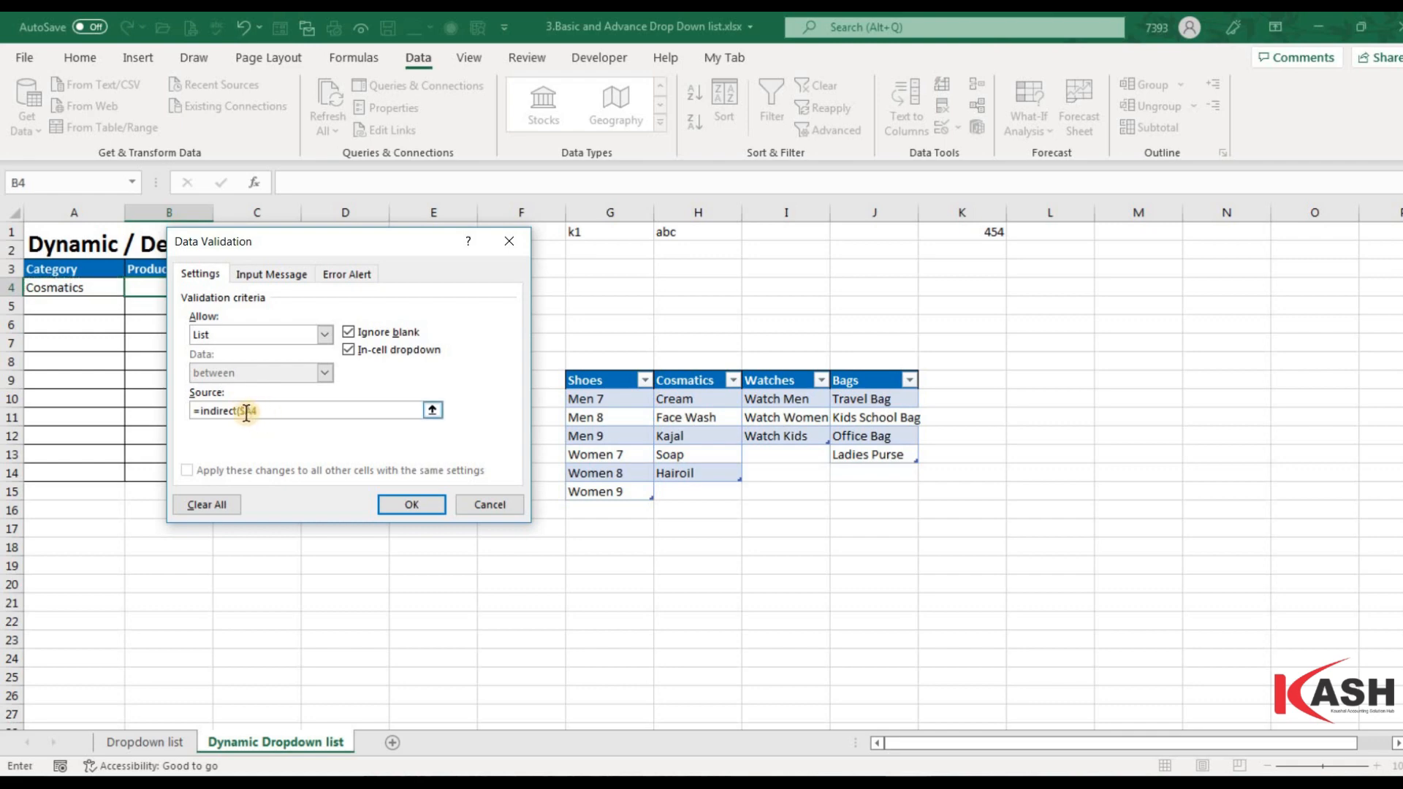
{"action": "left_click", "coordinate": [245, 410]}
{"action": "key", "text": "BackSpace"}
{"action": "left_click", "coordinate": [413, 505]}
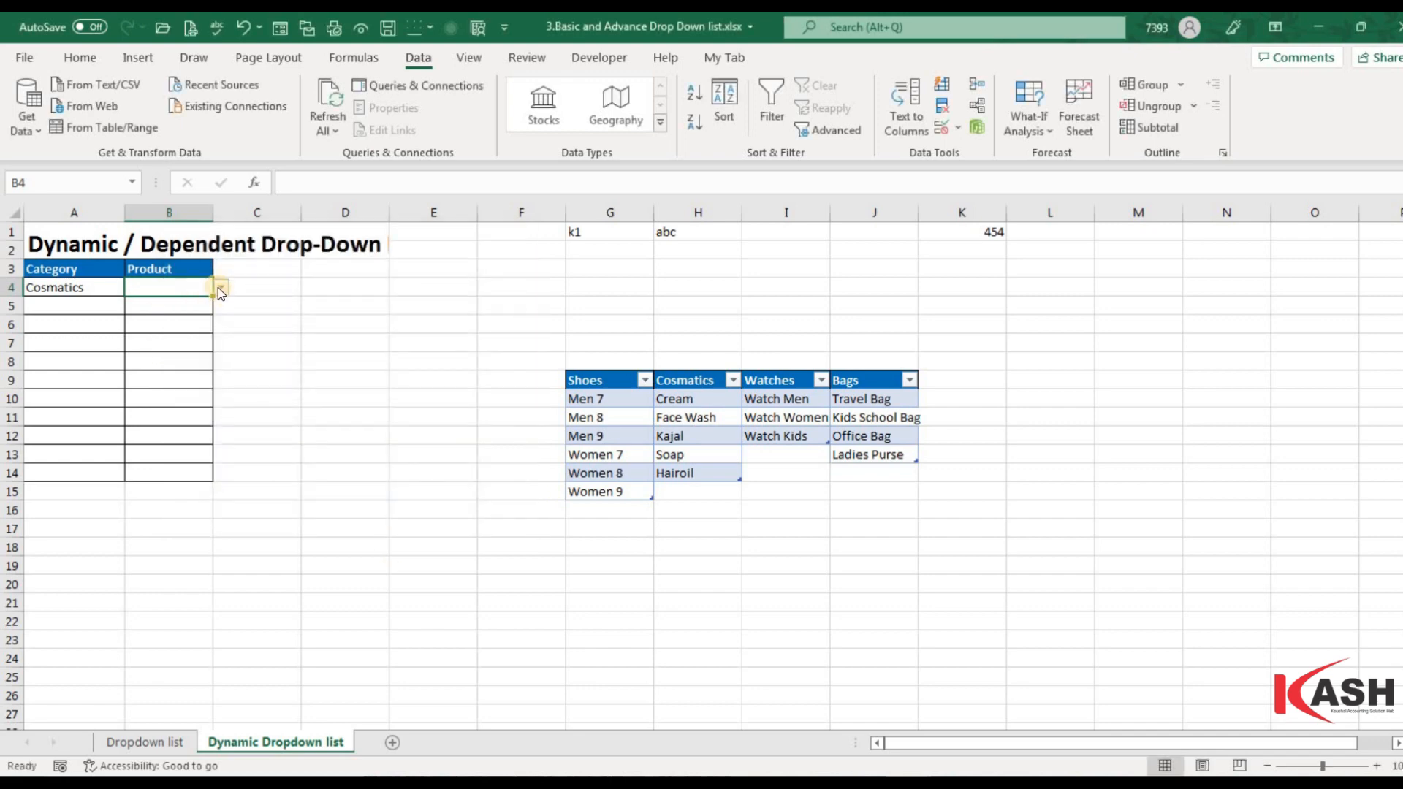
- Check the product choices offered in B4 for the Cosmatics category without choosing one
{"action": "left_click", "coordinate": [220, 288]}
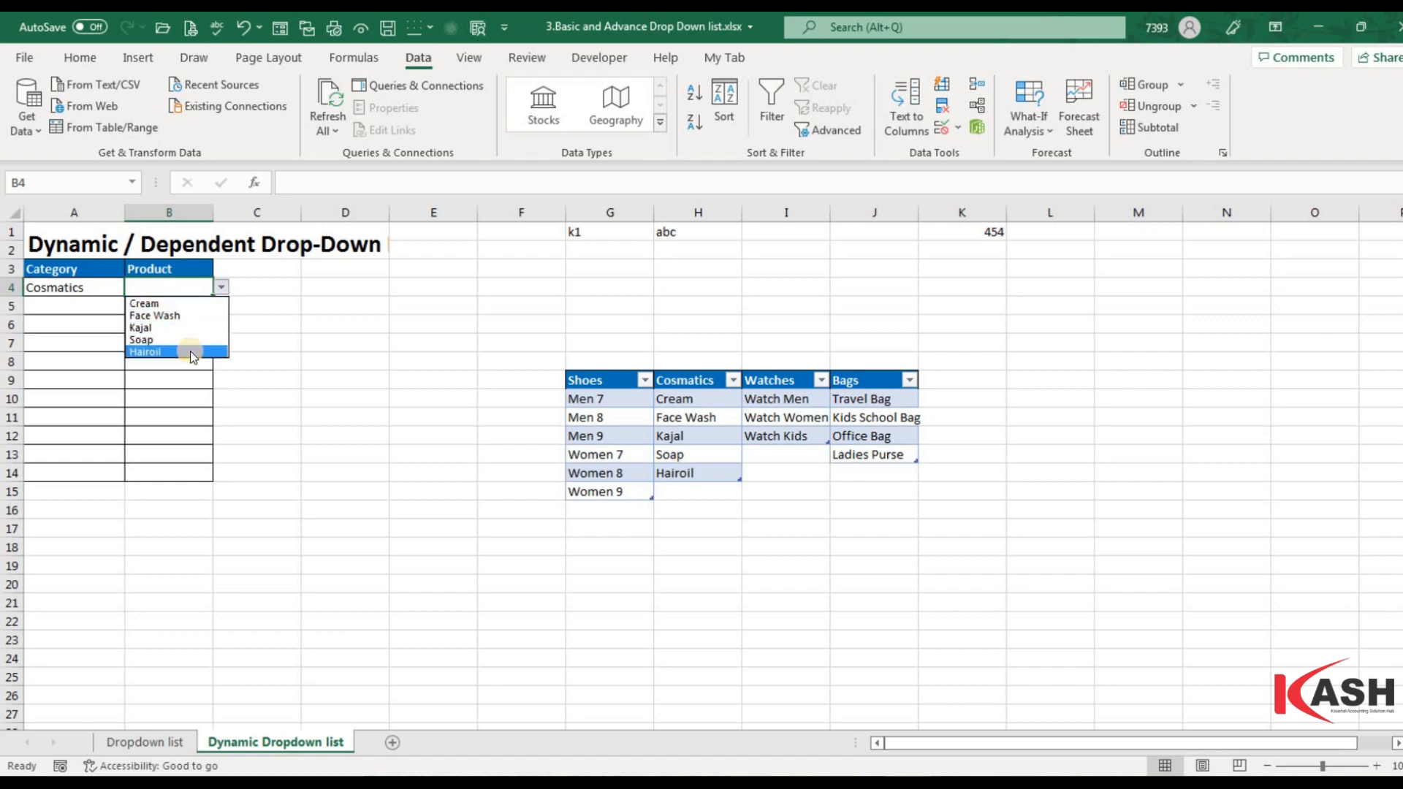
{"action": "key", "text": "Escape"}
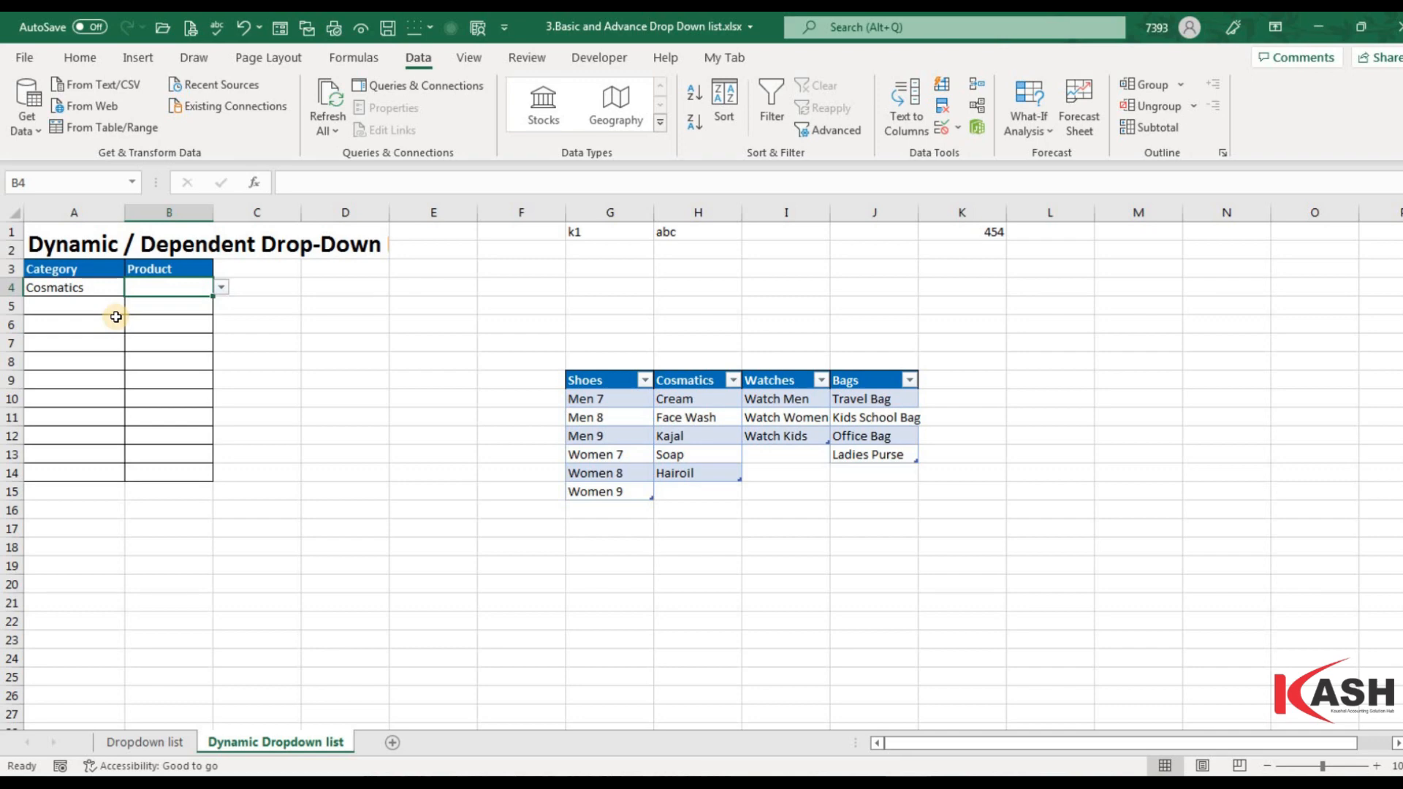
{"action": "left_click", "coordinate": [88, 290]}
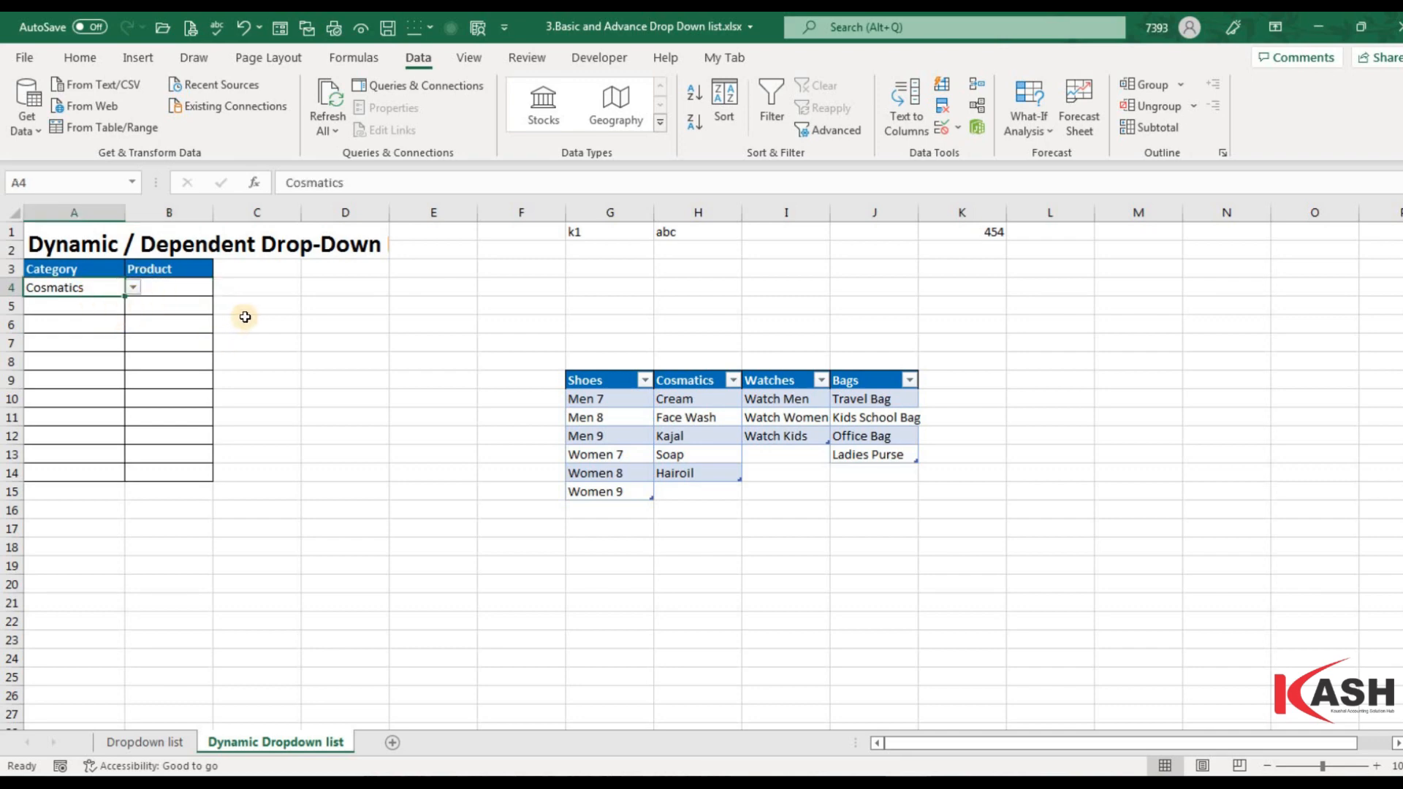
{"action": "left_click", "coordinate": [160, 290]}
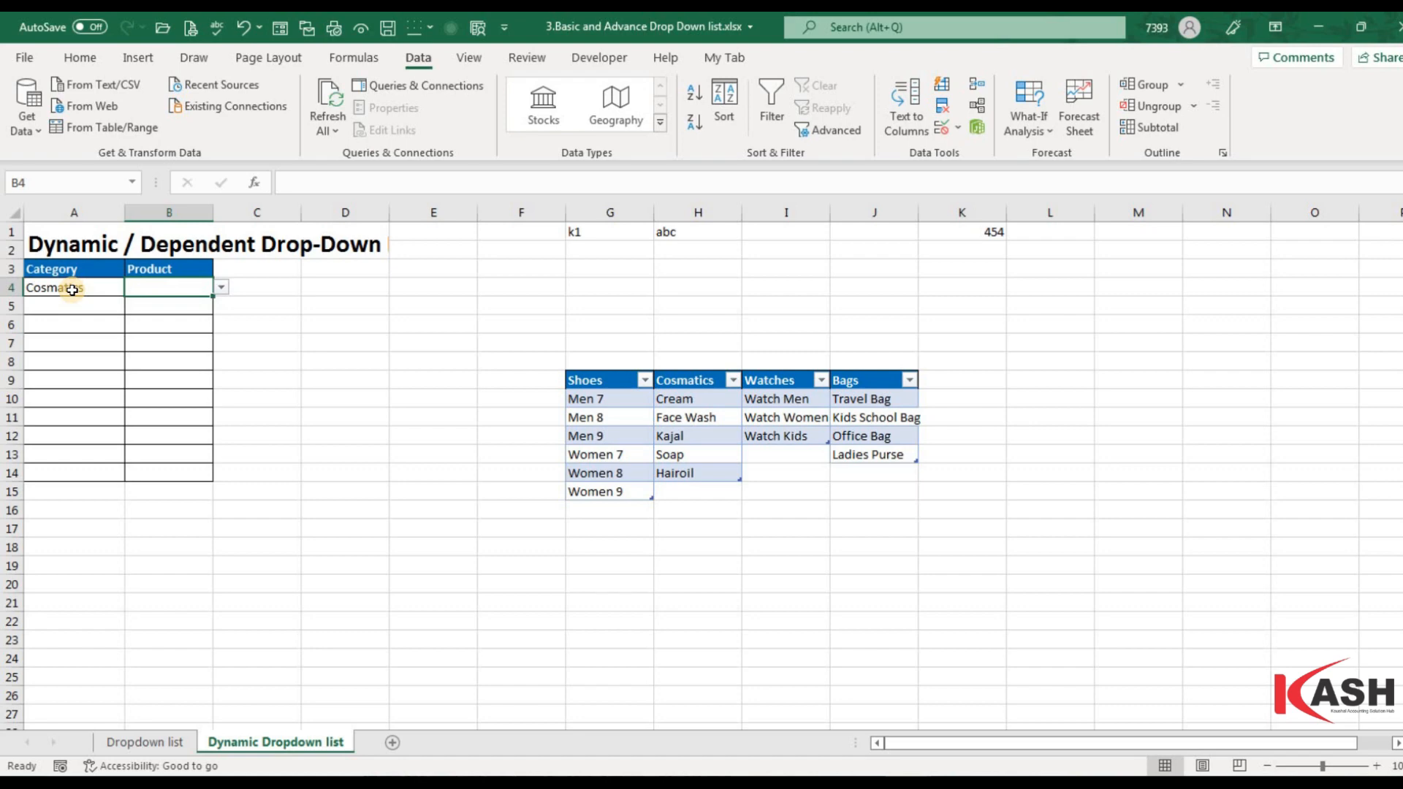
- Change the category in A4 to Shoes and check the product choices offered in B4
{"action": "left_click", "coordinate": [113, 290]}
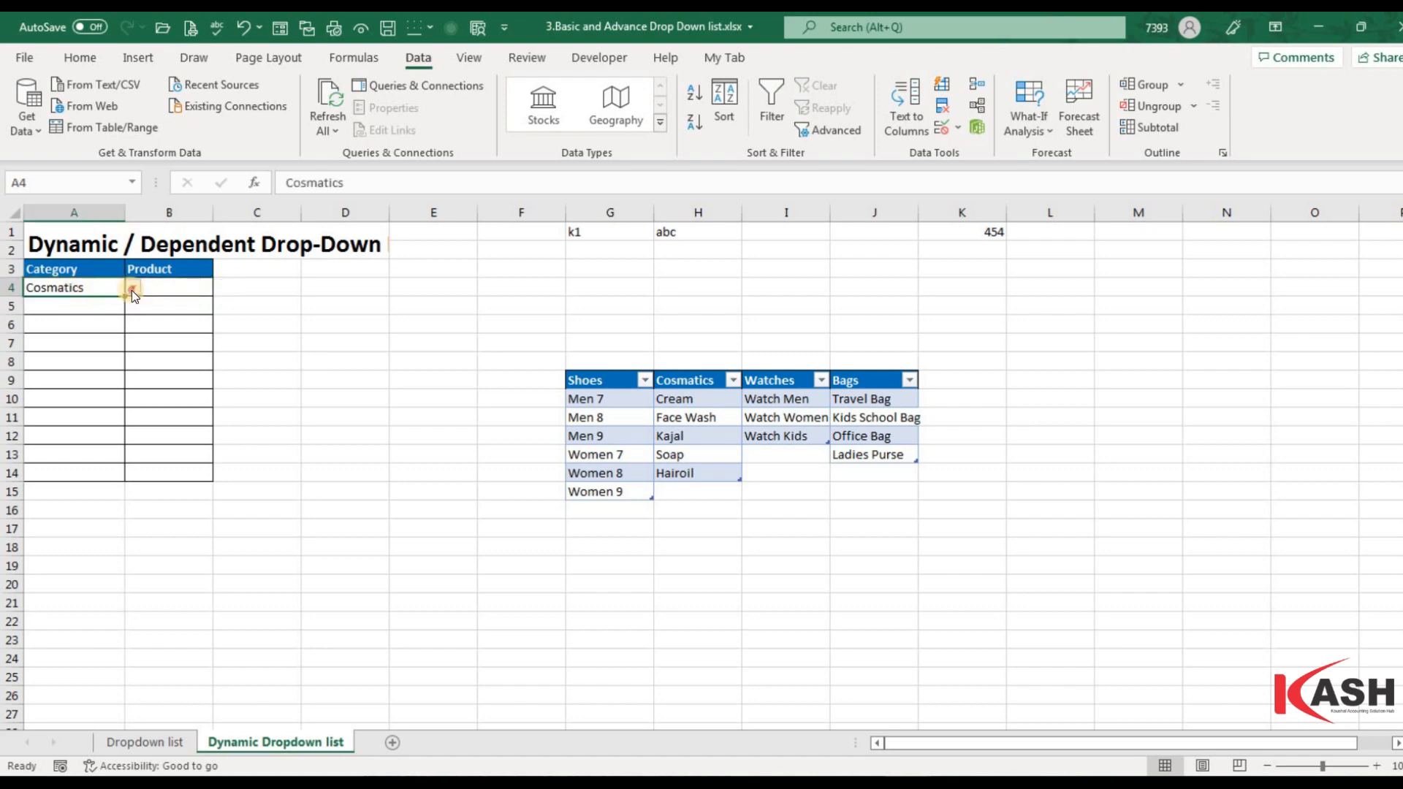
{"action": "left_click", "coordinate": [132, 291]}
{"action": "left_click", "coordinate": [73, 302]}
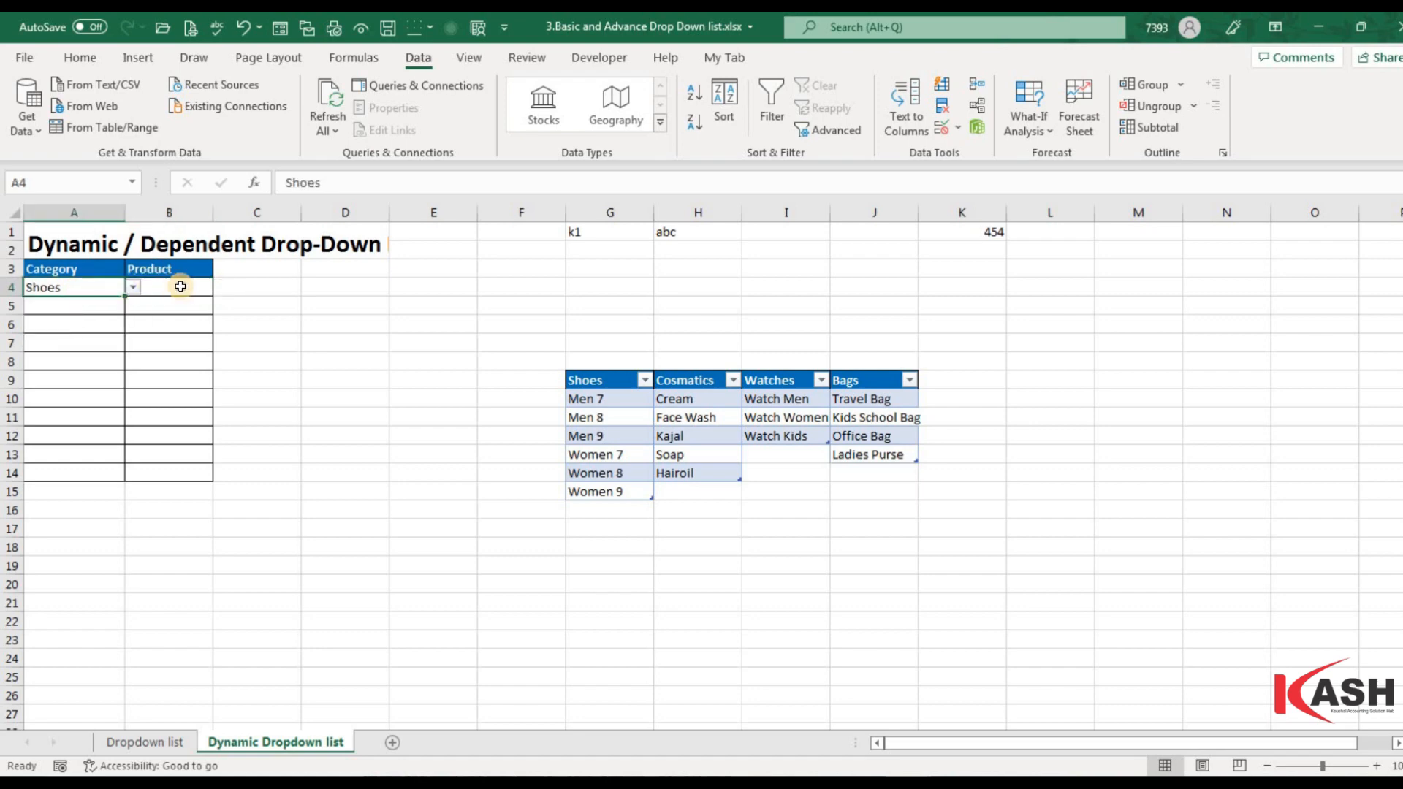
{"action": "left_click", "coordinate": [180, 286]}
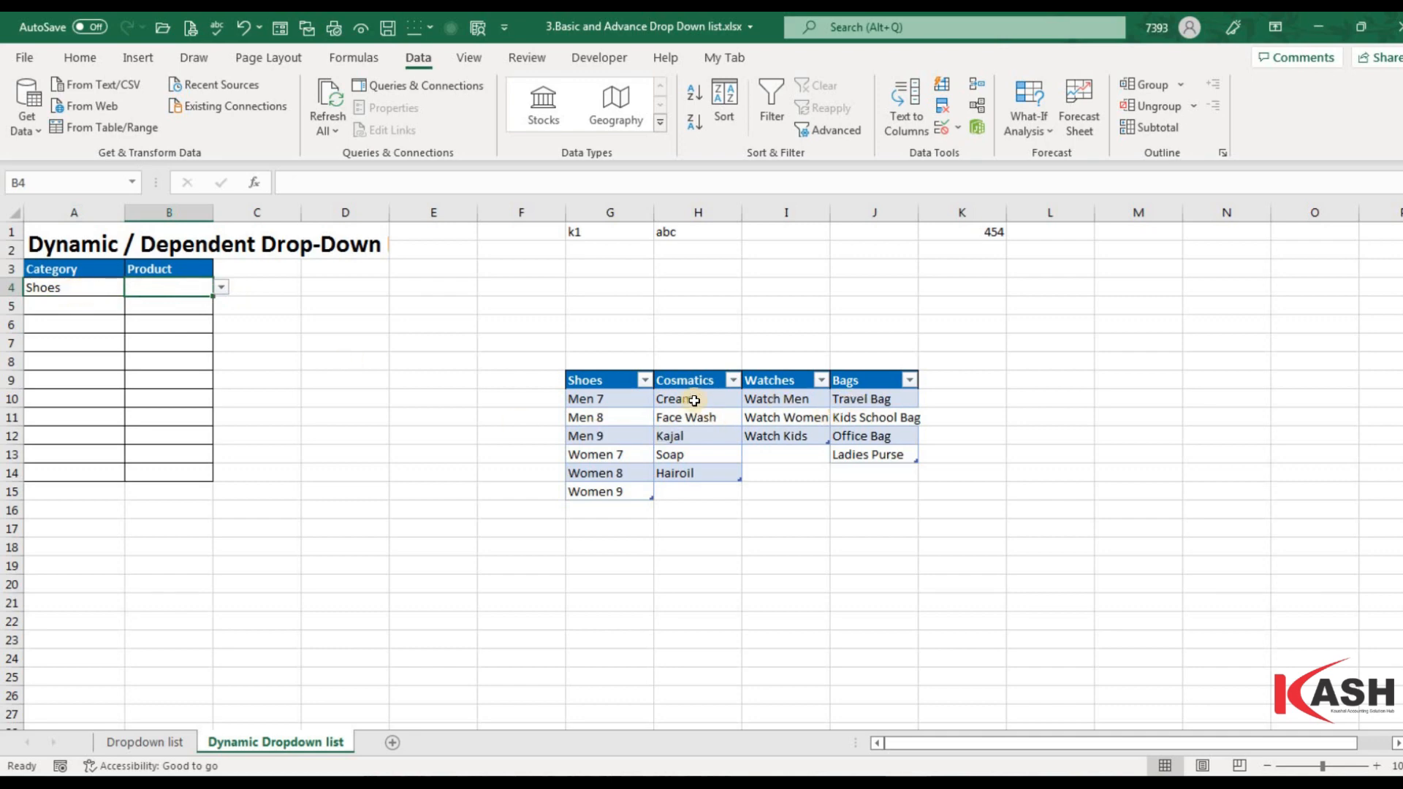
{"action": "left_click", "coordinate": [222, 288]}
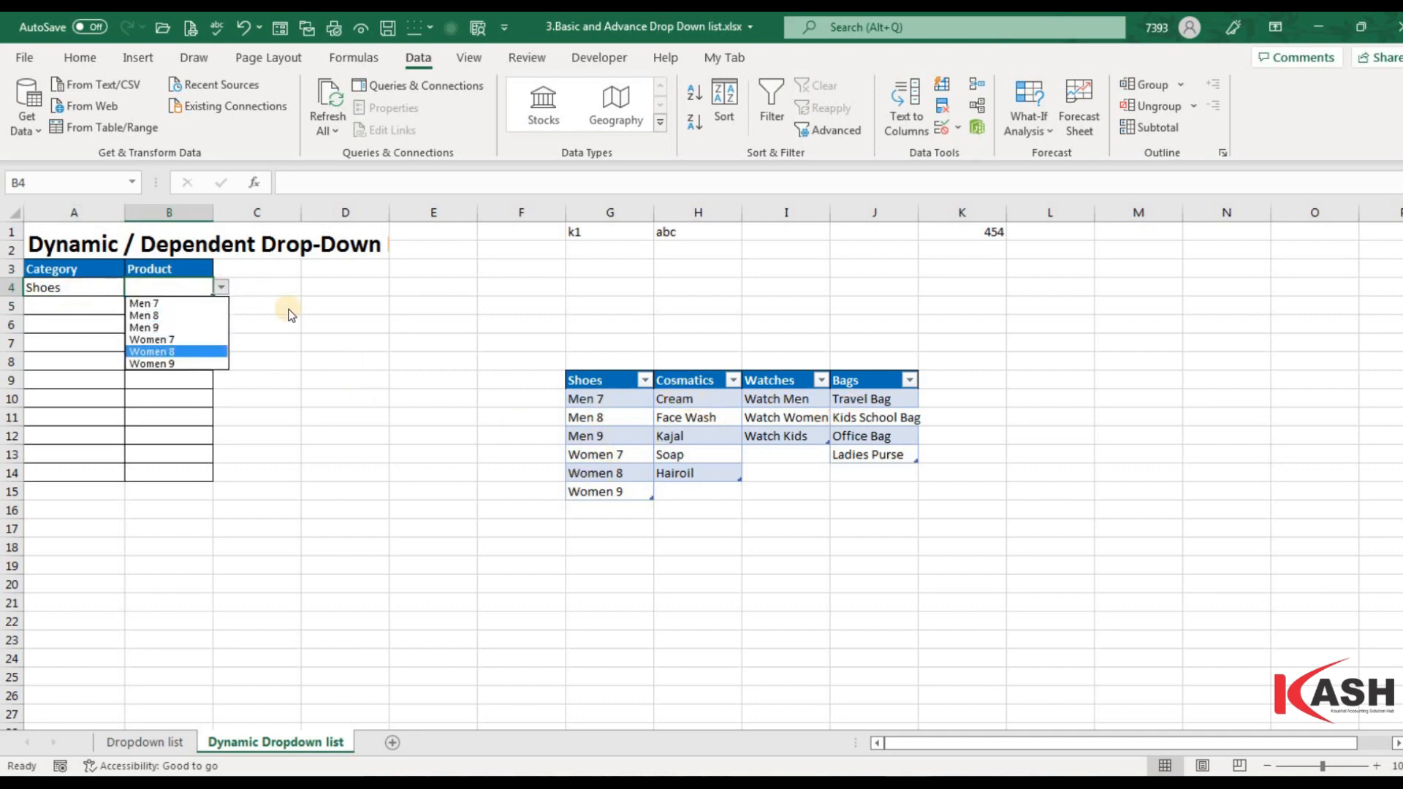
{"action": "left_click", "coordinate": [187, 290]}
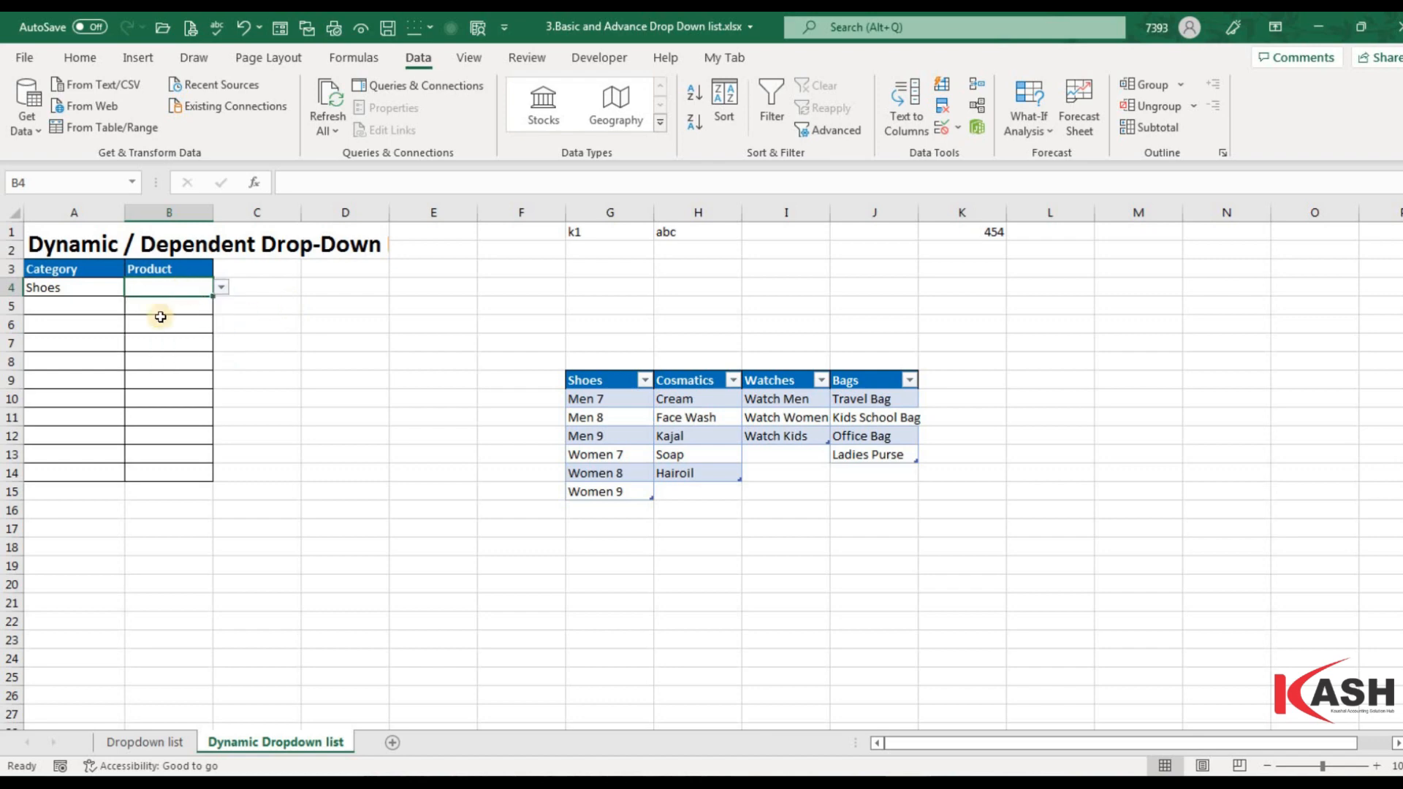
- Copy B4 and paste only its validation into the remaining product cells B5:B14
{"action": "key", "text": "ctrl+c"}
{"action": "left_click_drag", "start_coordinate": [160, 311], "coordinate": [162, 469]}
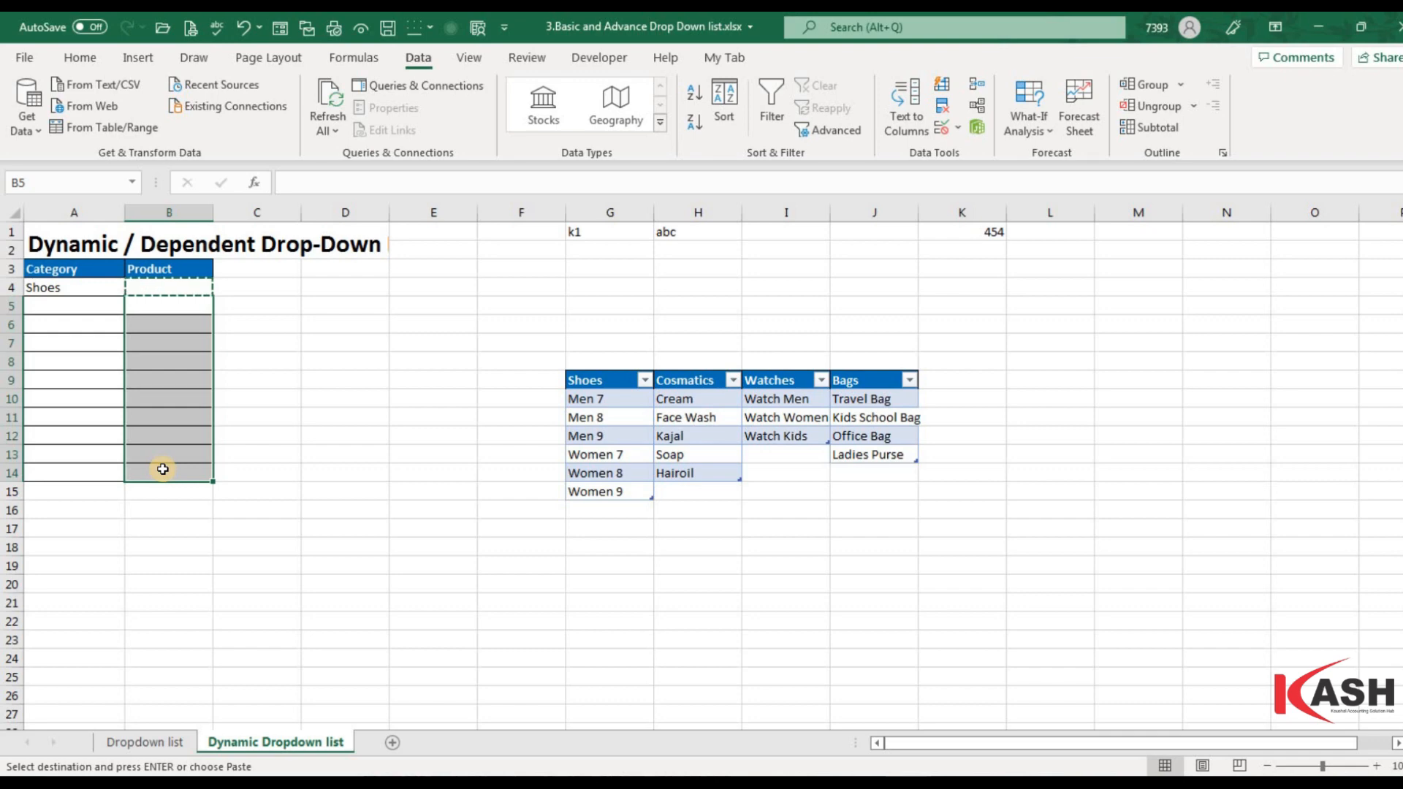
{"action": "key", "text": "alt+e"}
{"action": "key", "text": "s"}
{"action": "key", "text": "n"}
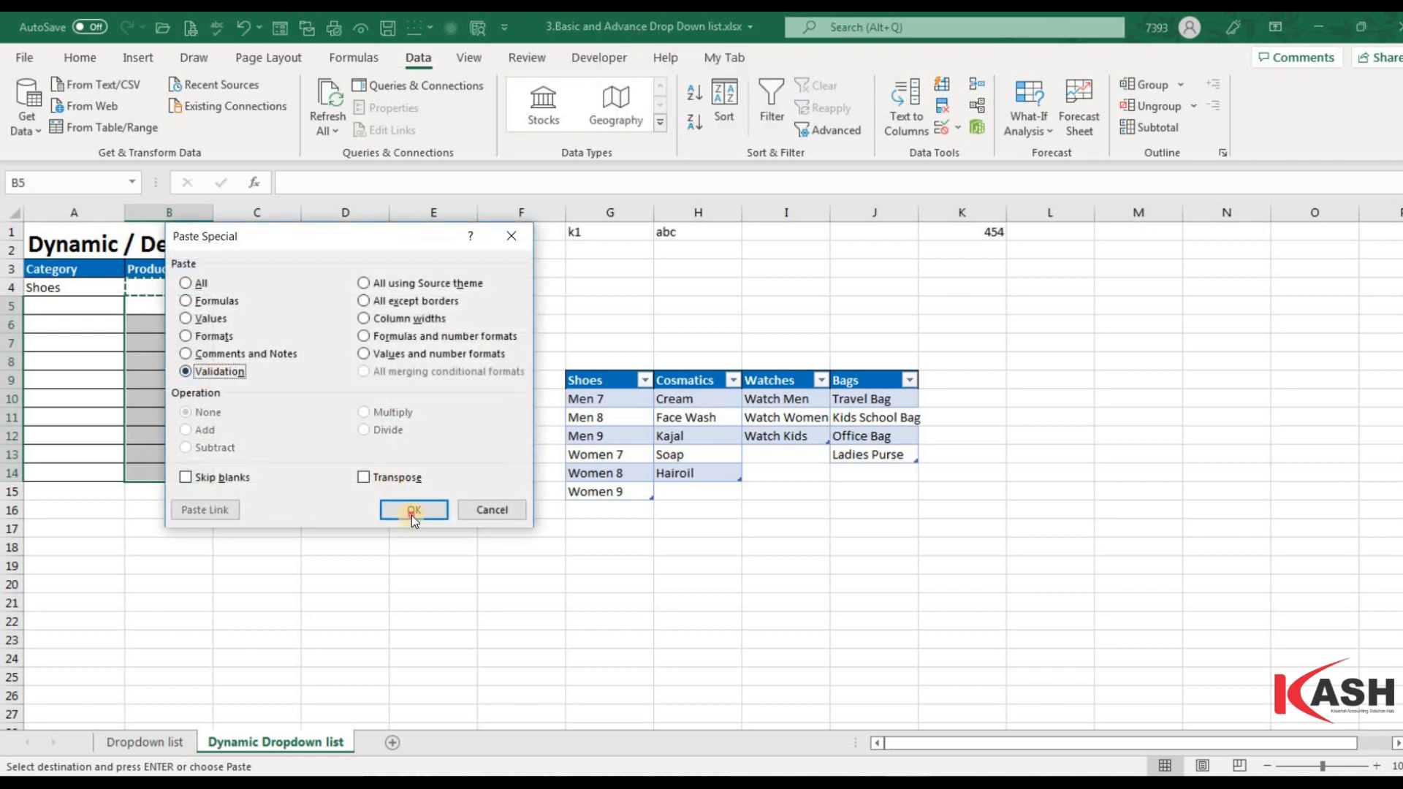
{"action": "left_click", "coordinate": [411, 512]}
{"action": "left_click", "coordinate": [188, 348]}
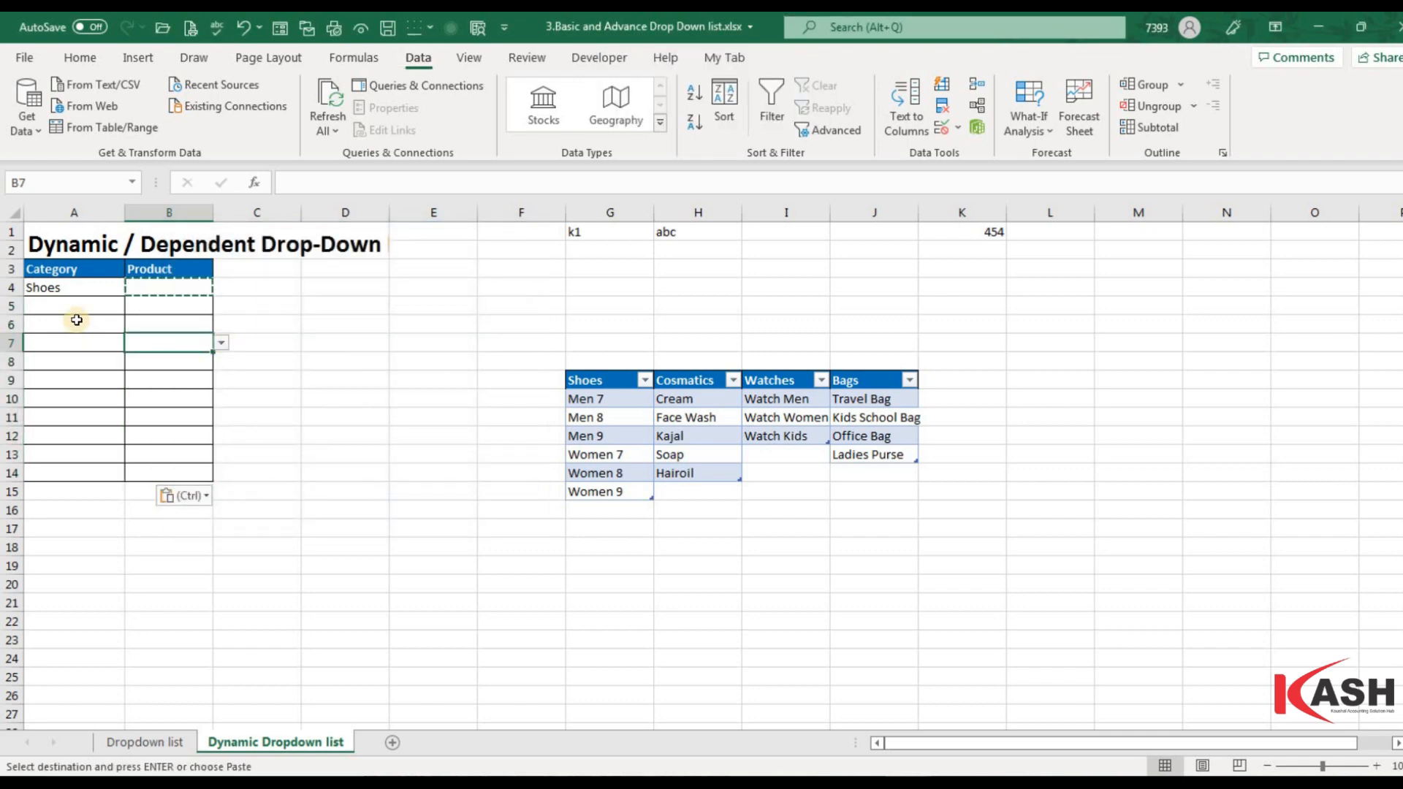
- Choose Bags as the category in A5 and Office Bag as its product in B5
{"action": "left_click", "coordinate": [123, 308]}
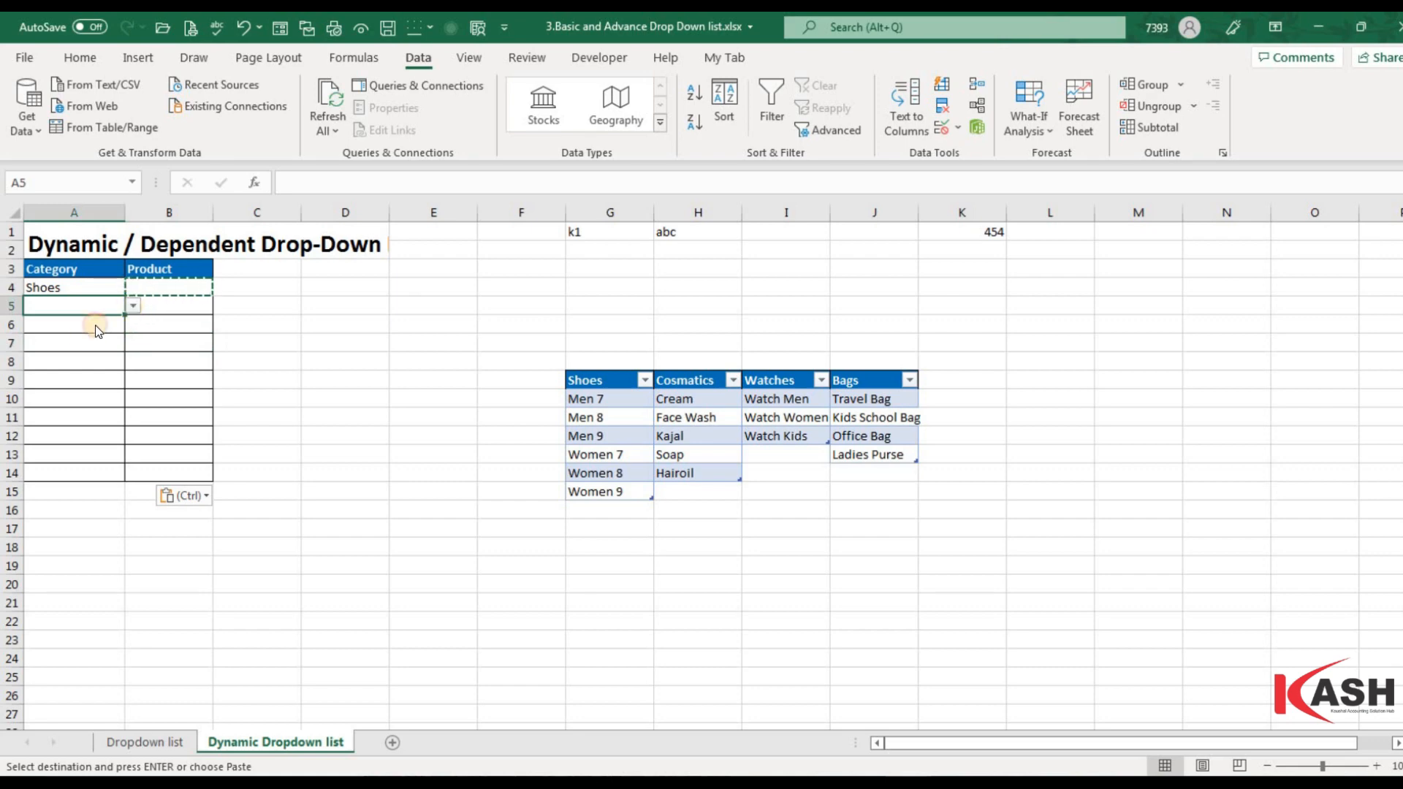
{"action": "left_click", "coordinate": [132, 306]}
{"action": "left_click", "coordinate": [59, 358]}
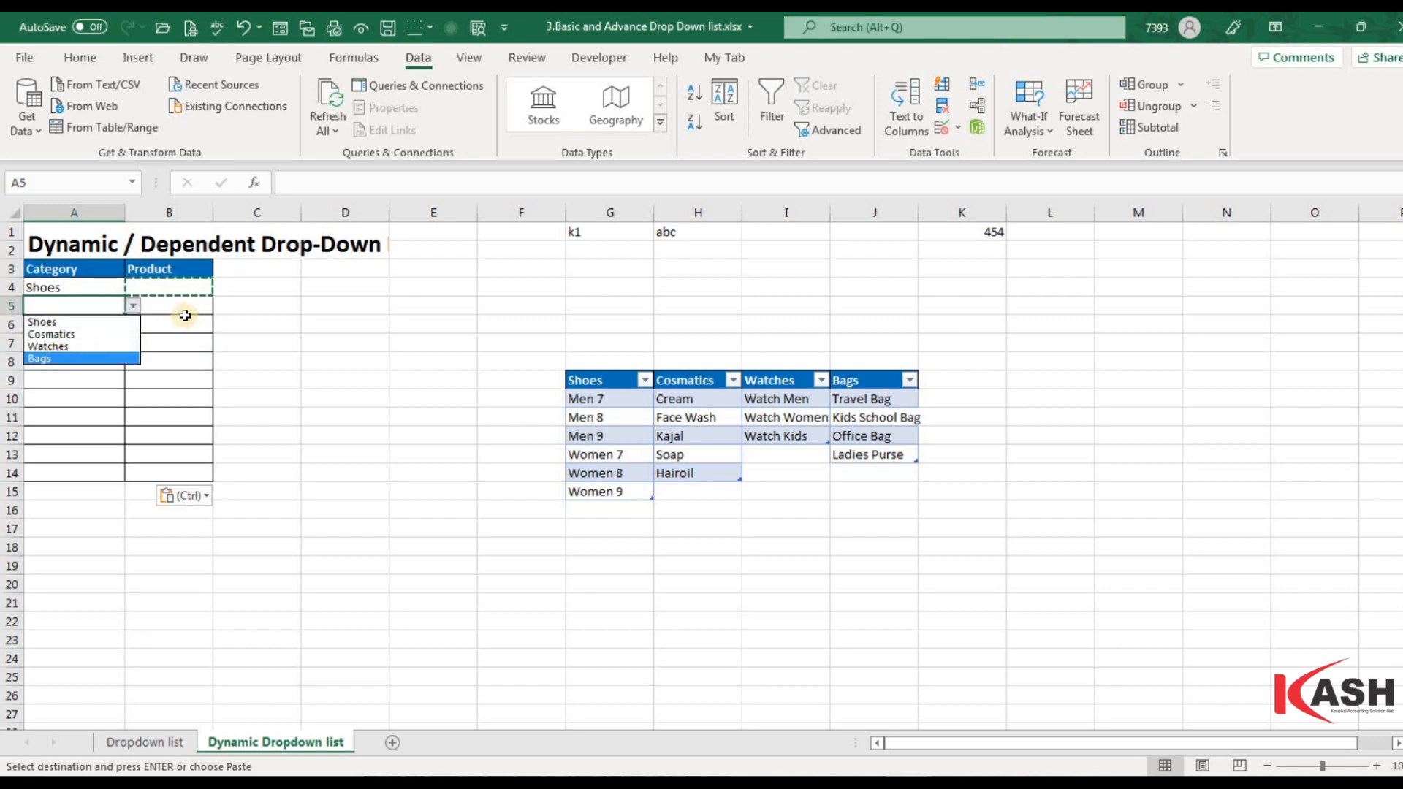
{"action": "left_click", "coordinate": [206, 304]}
{"action": "left_click", "coordinate": [222, 305]}
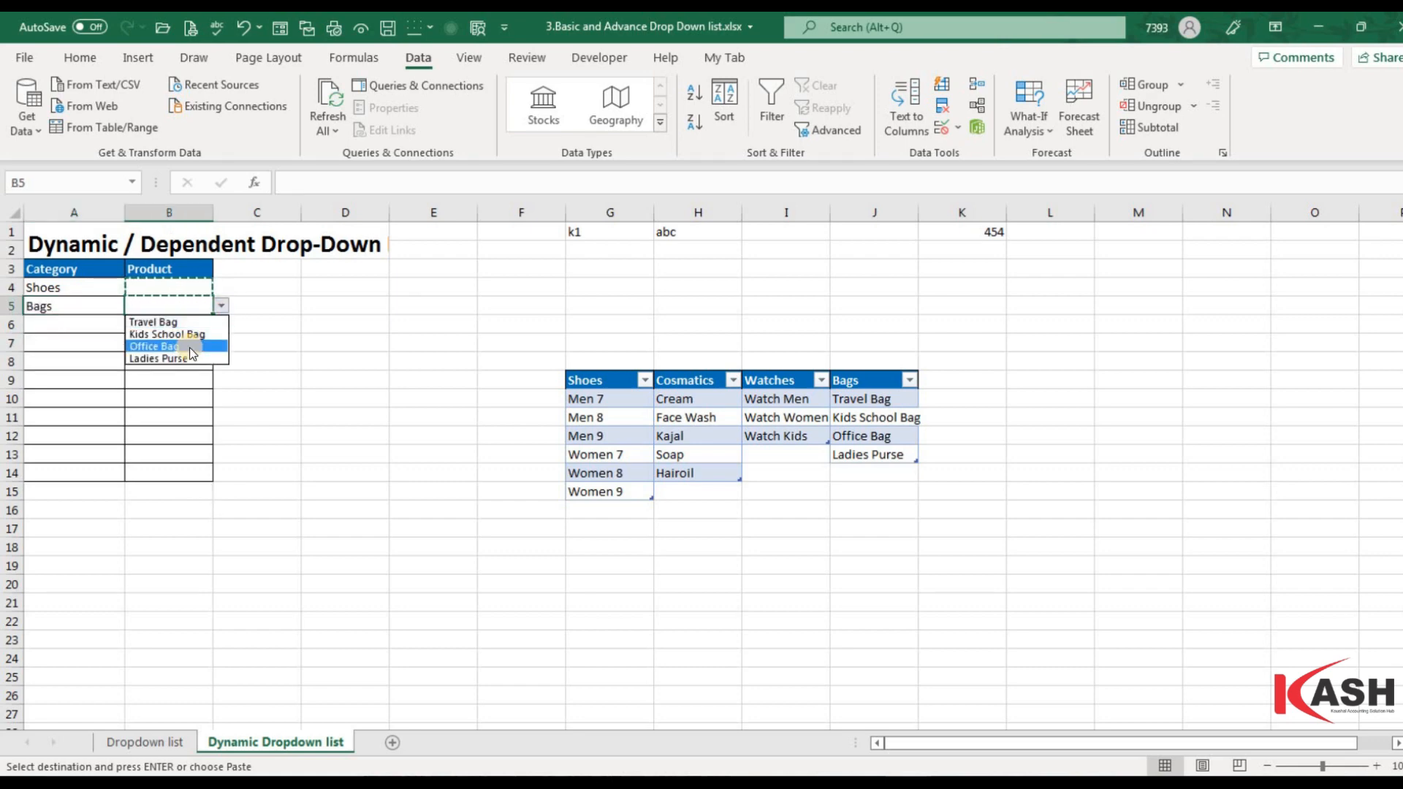
{"action": "left_click", "coordinate": [190, 347]}
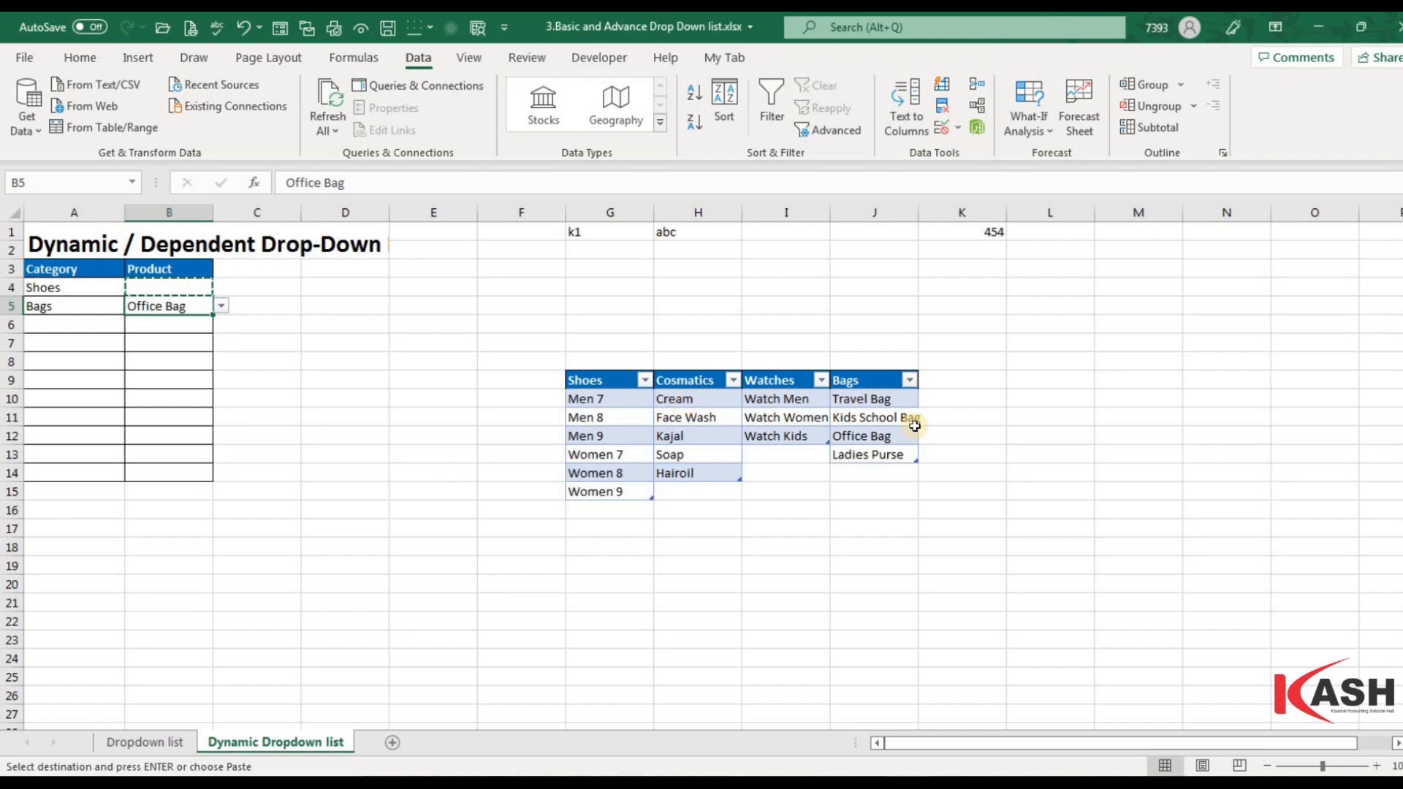
- Add "fancy bag" in J14 directly below the Bags table and check the product choices in B5
{"action": "left_click", "coordinate": [872, 476]}
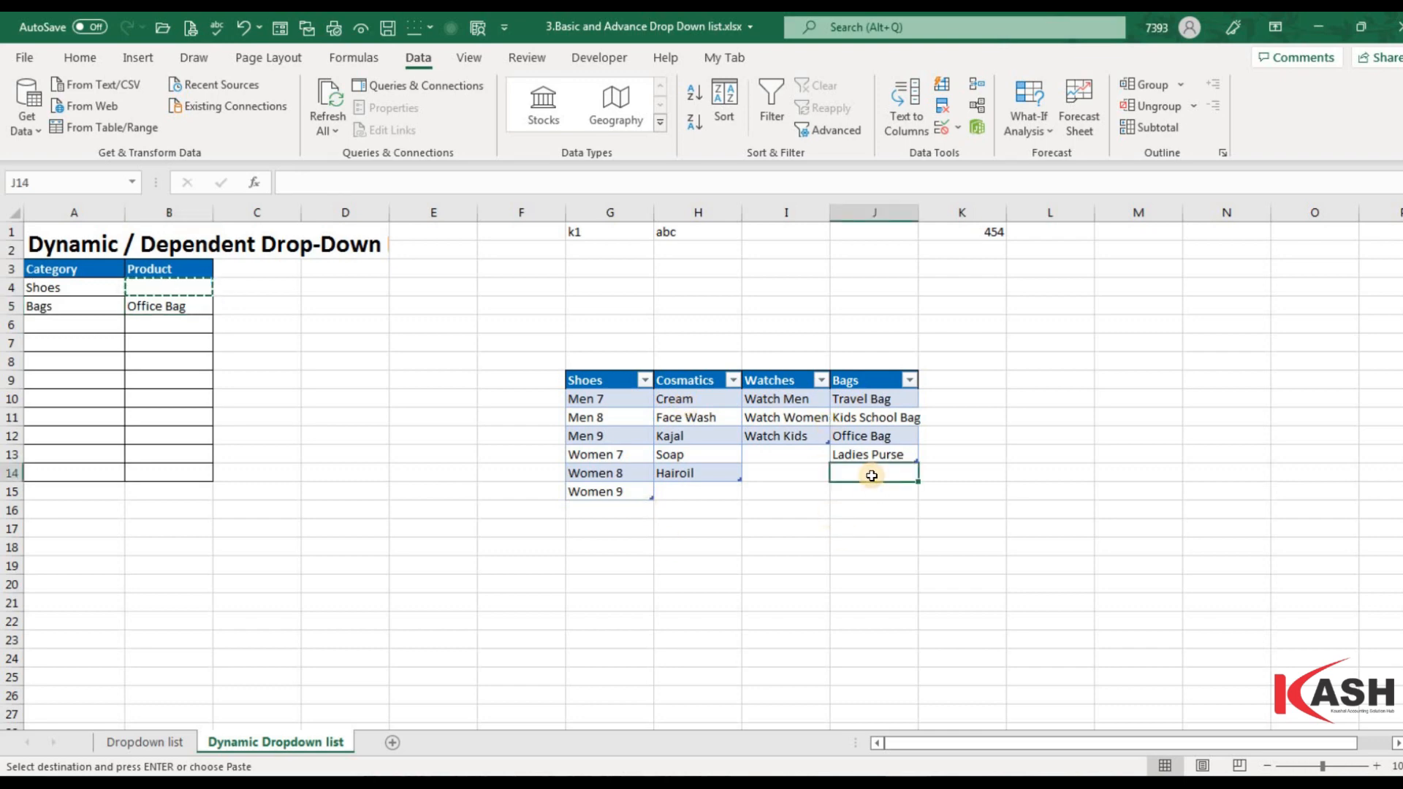
{"action": "type", "text": "fanc"}
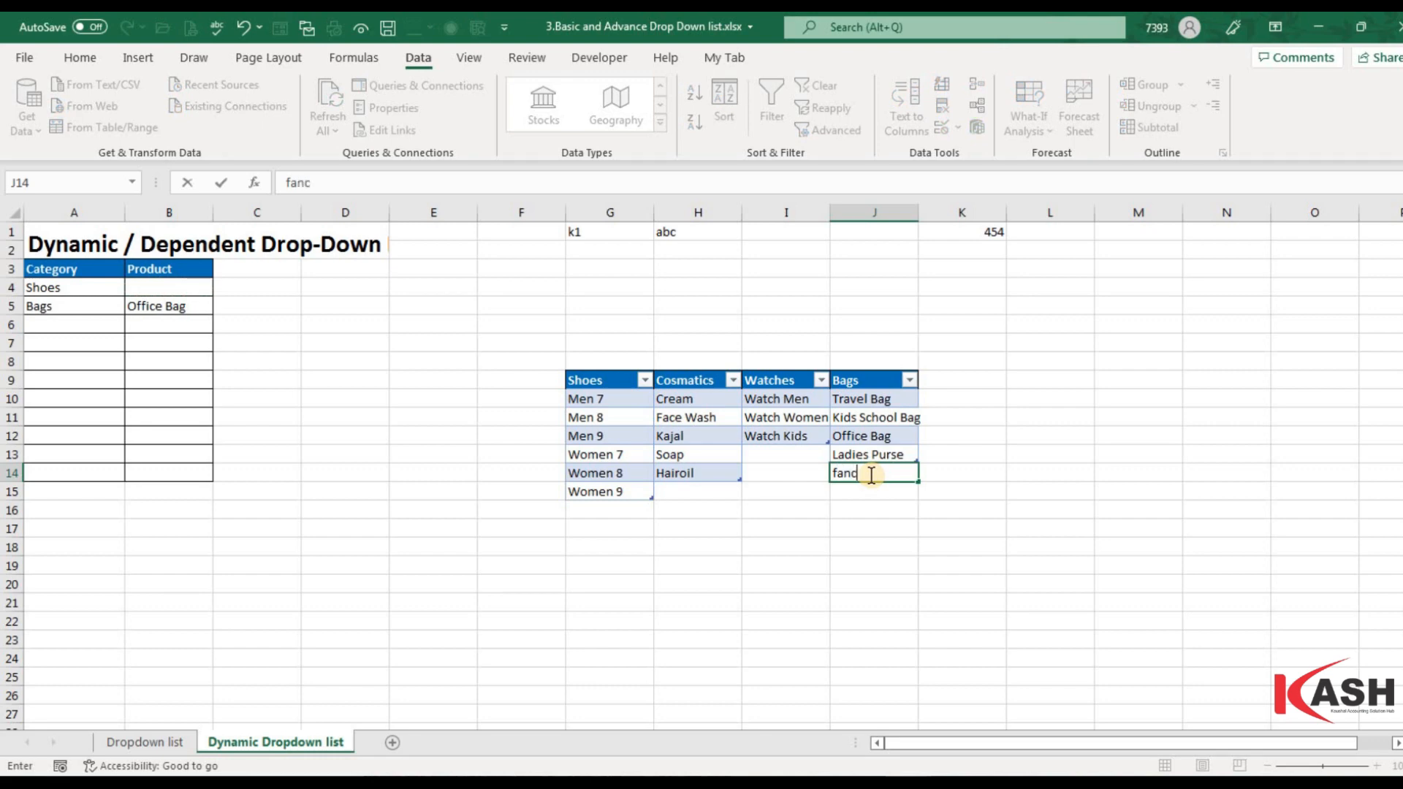
{"action": "type", "text": "y bag"}
{"action": "key", "text": "Return"}
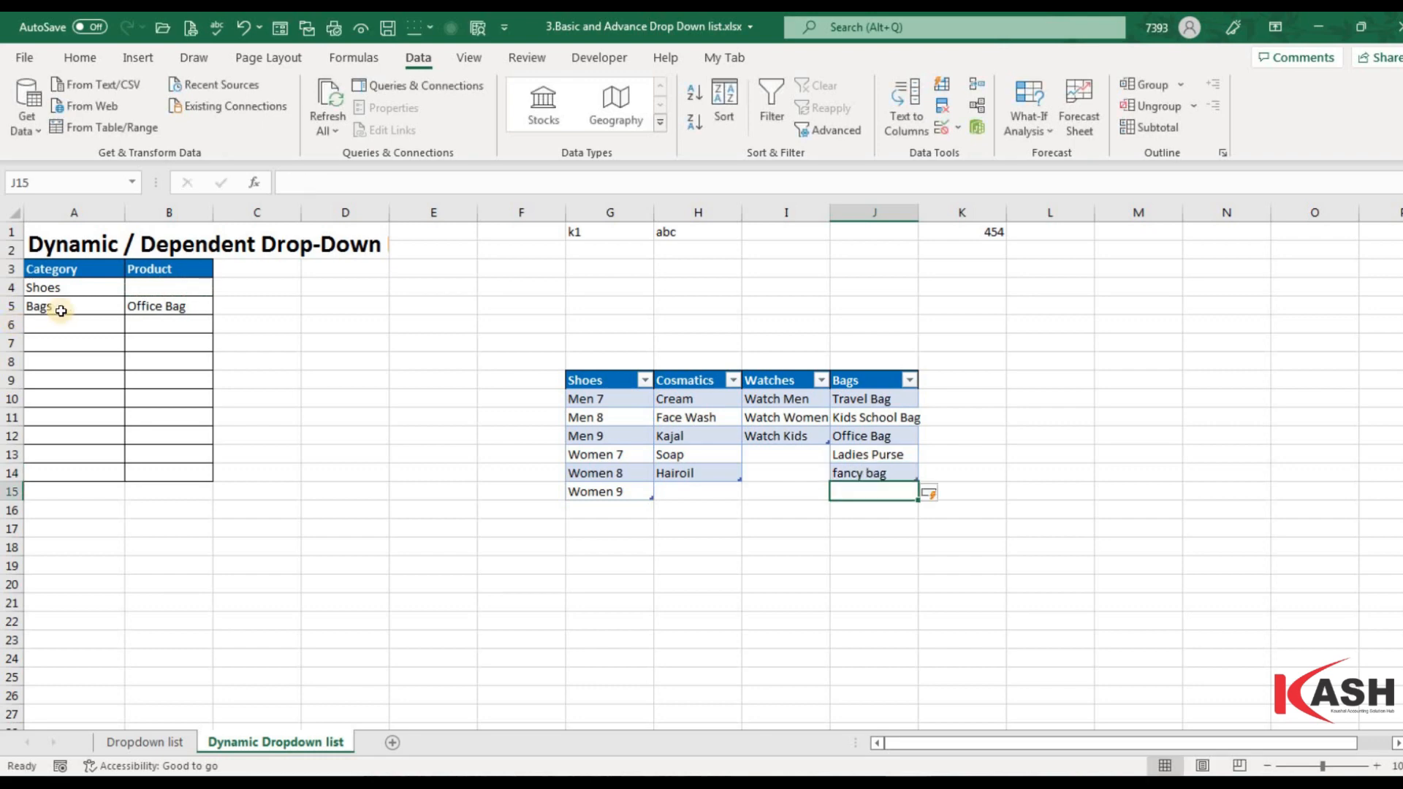
{"action": "left_click", "coordinate": [208, 305]}
{"action": "left_click", "coordinate": [226, 306]}
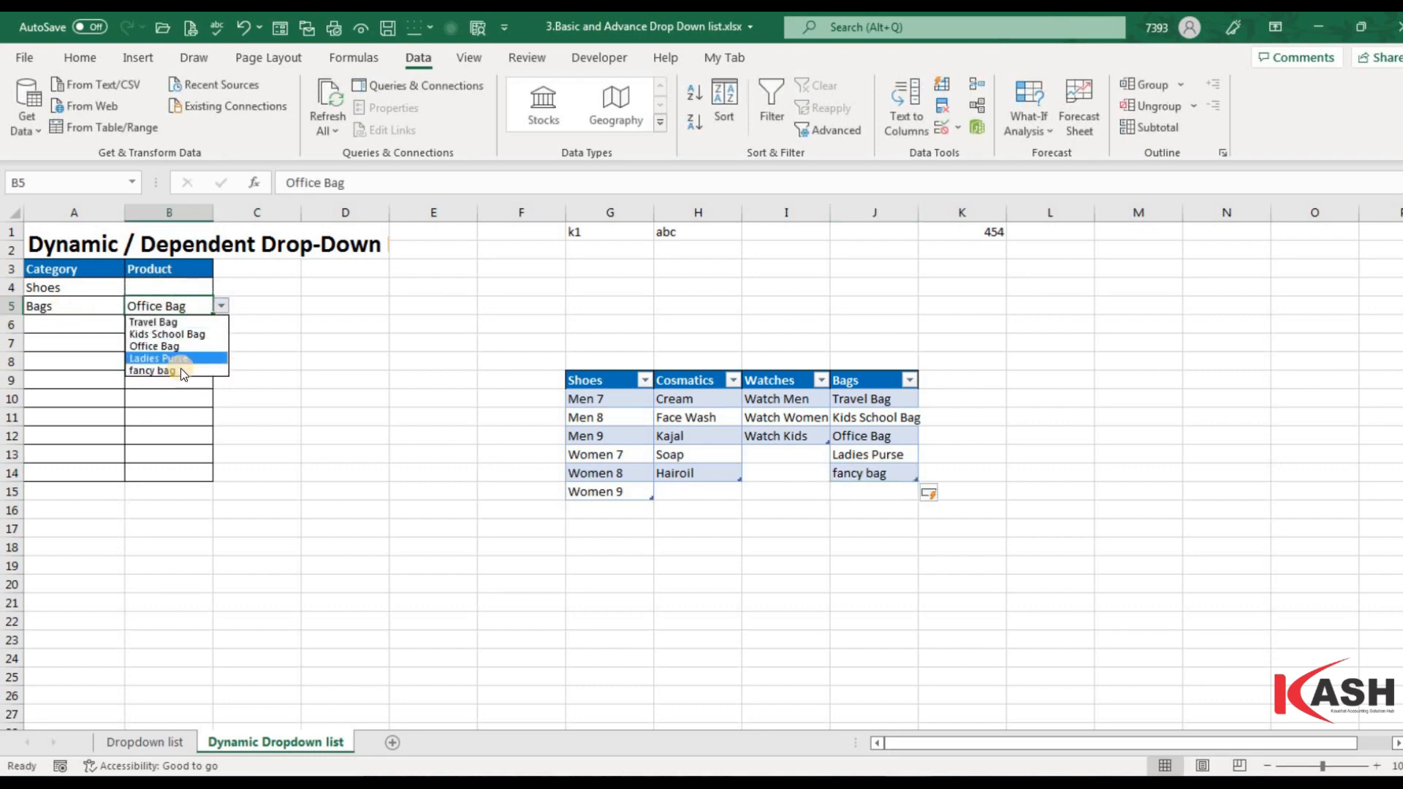